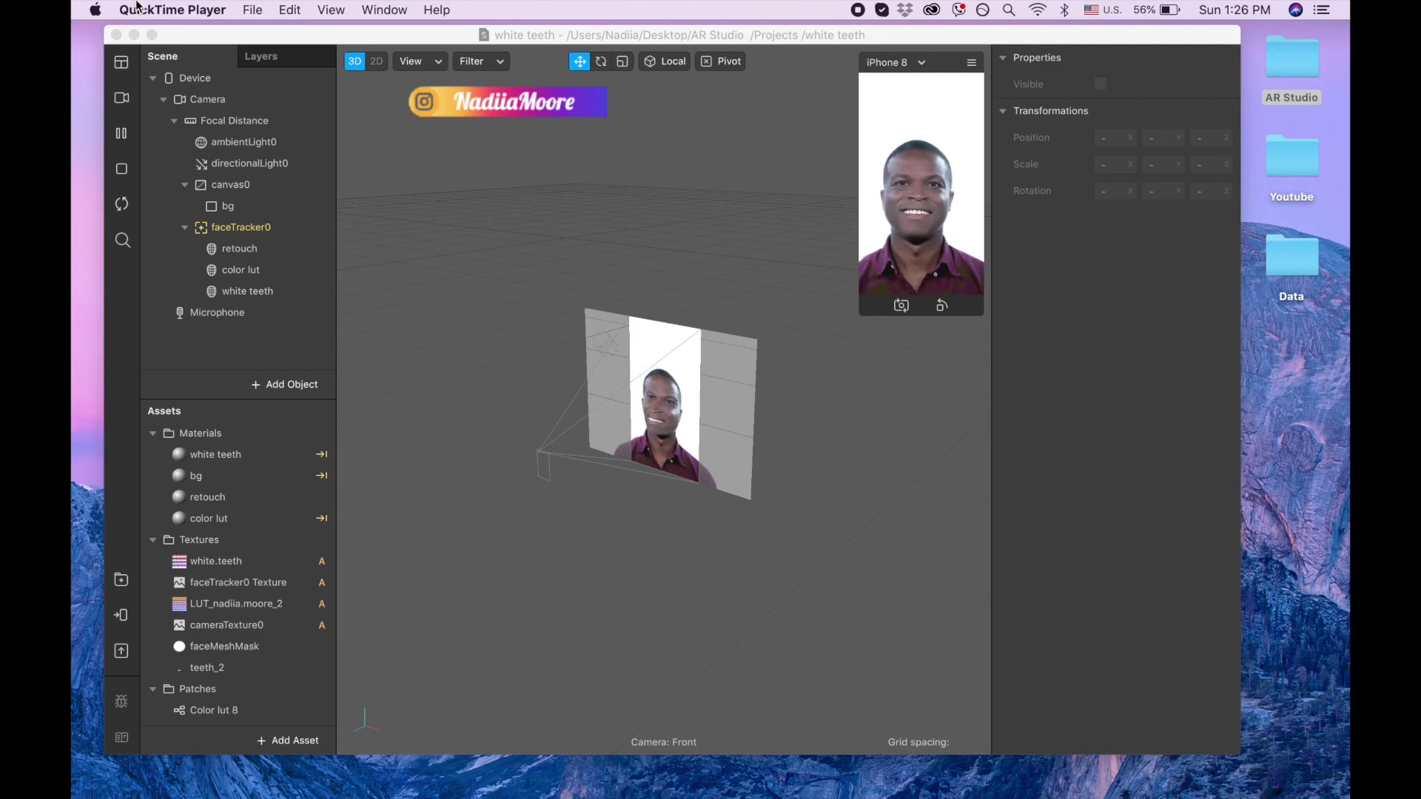
# Close the finished white teeth project to return to the Create New welcome screen
pyautogui.click(116, 35)
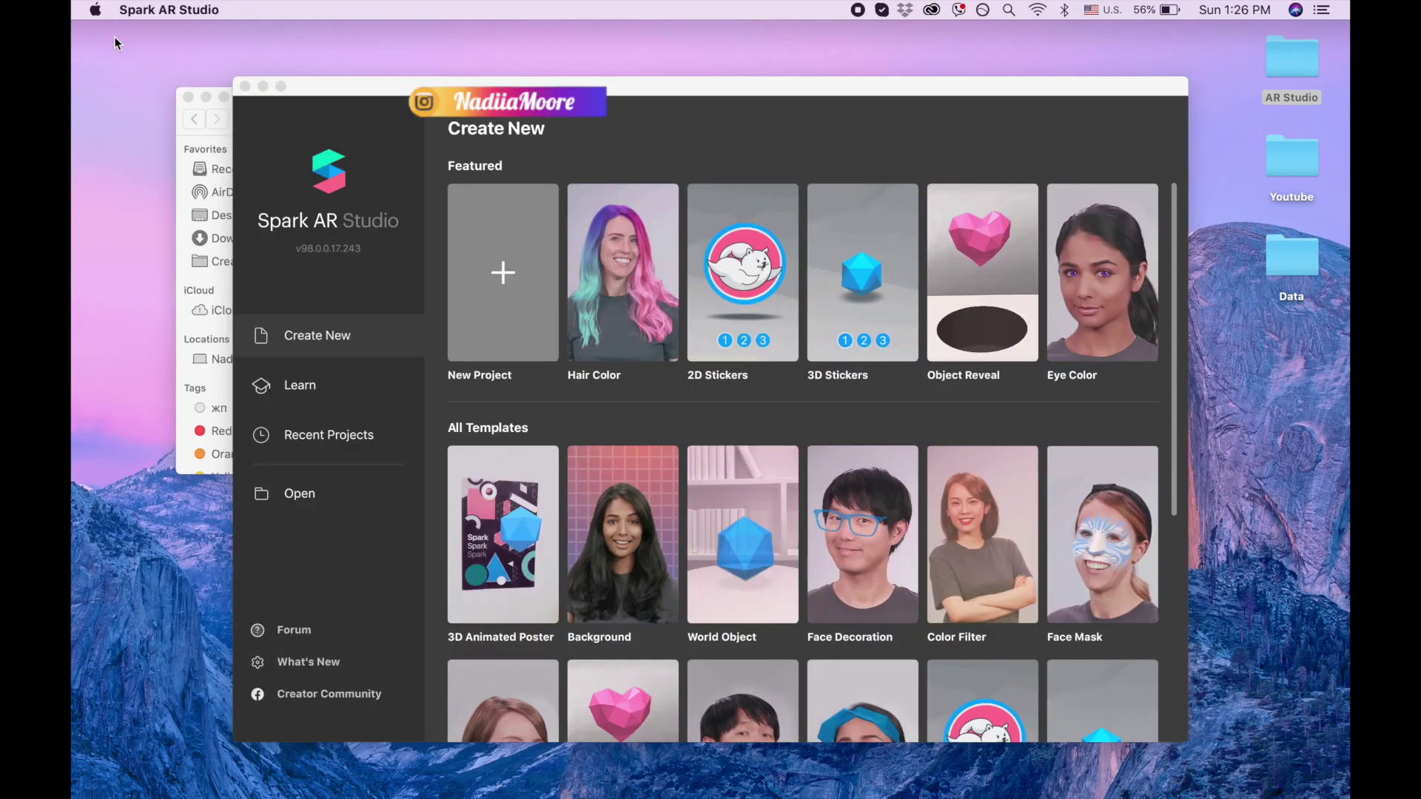
pyautogui.click(189, 143)
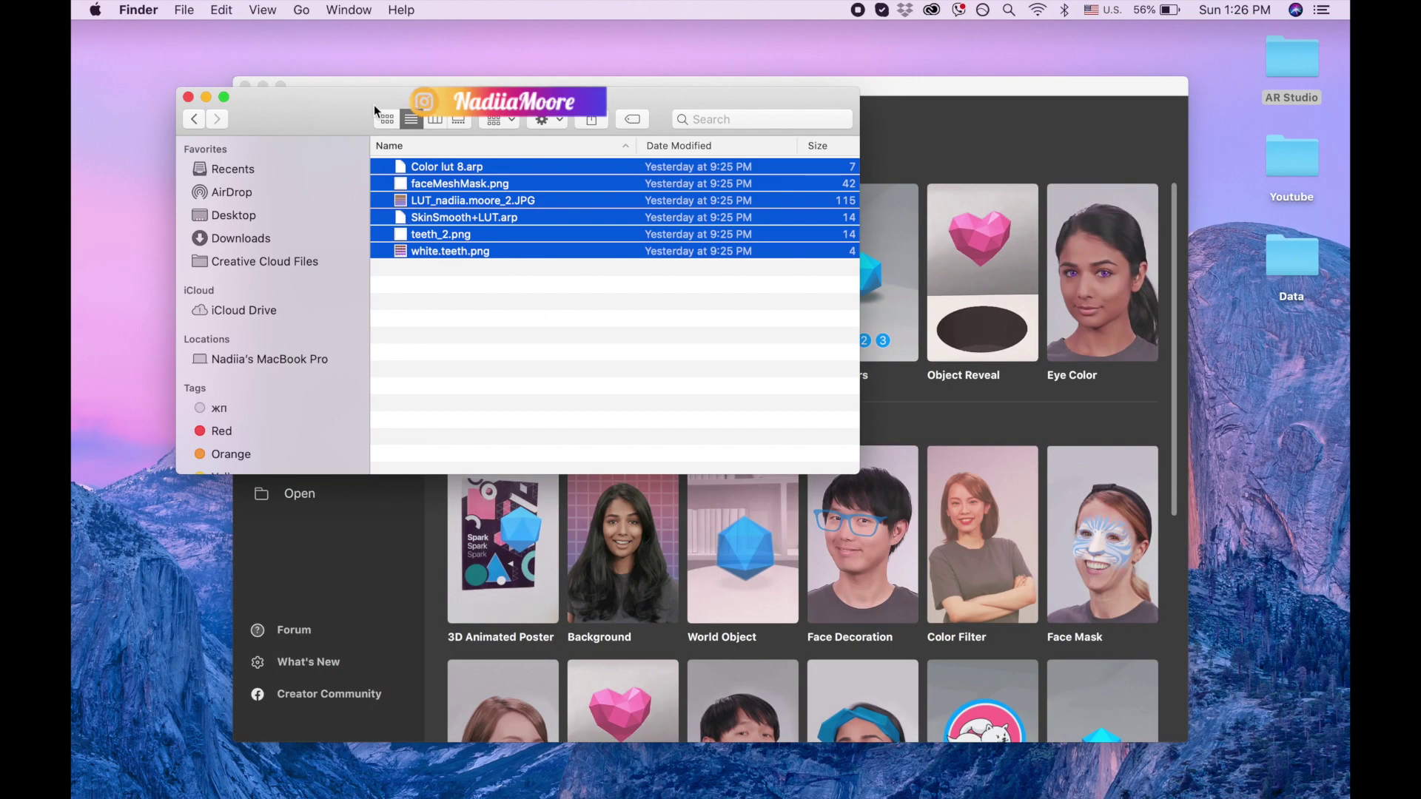
pyautogui.click(193, 119)
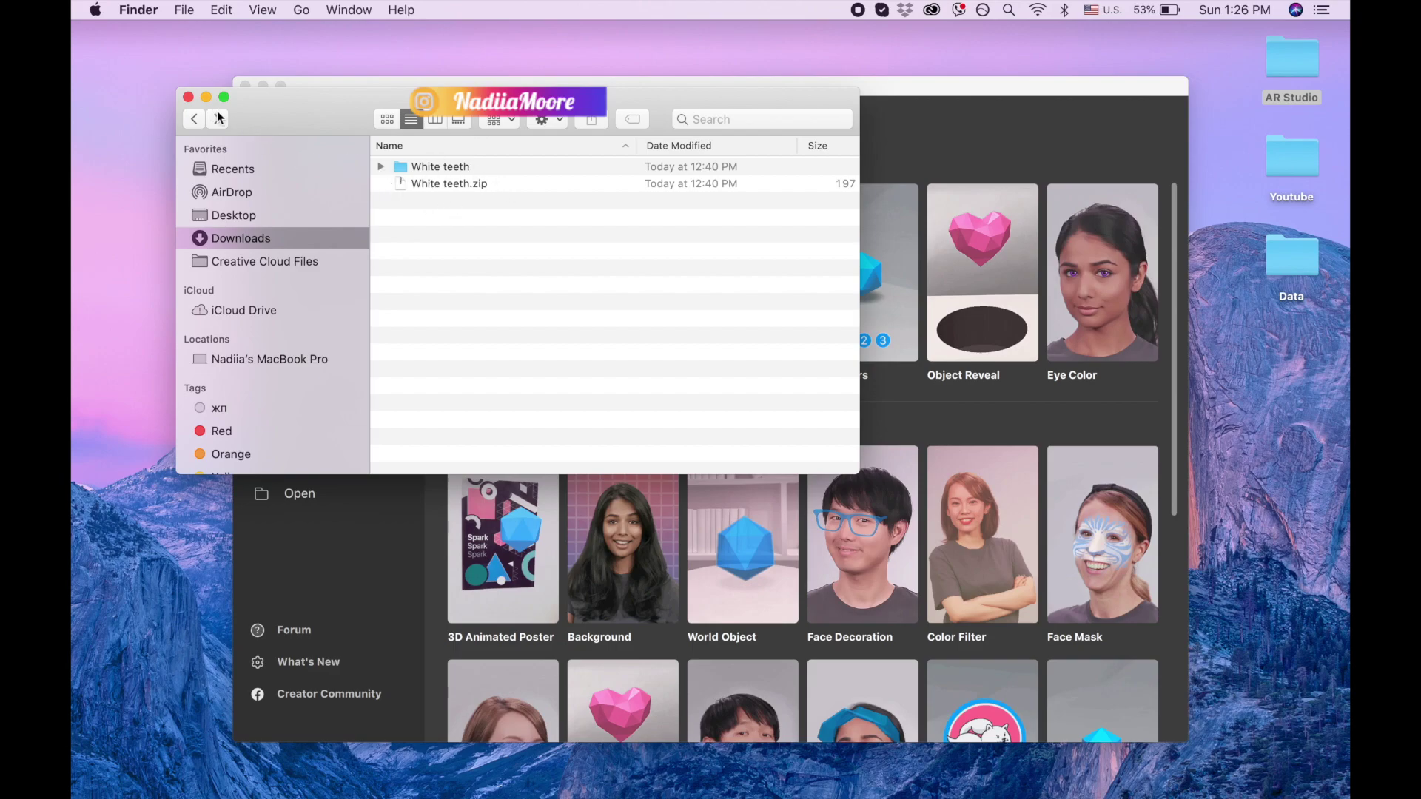
pyautogui.doubleClick(473, 166)
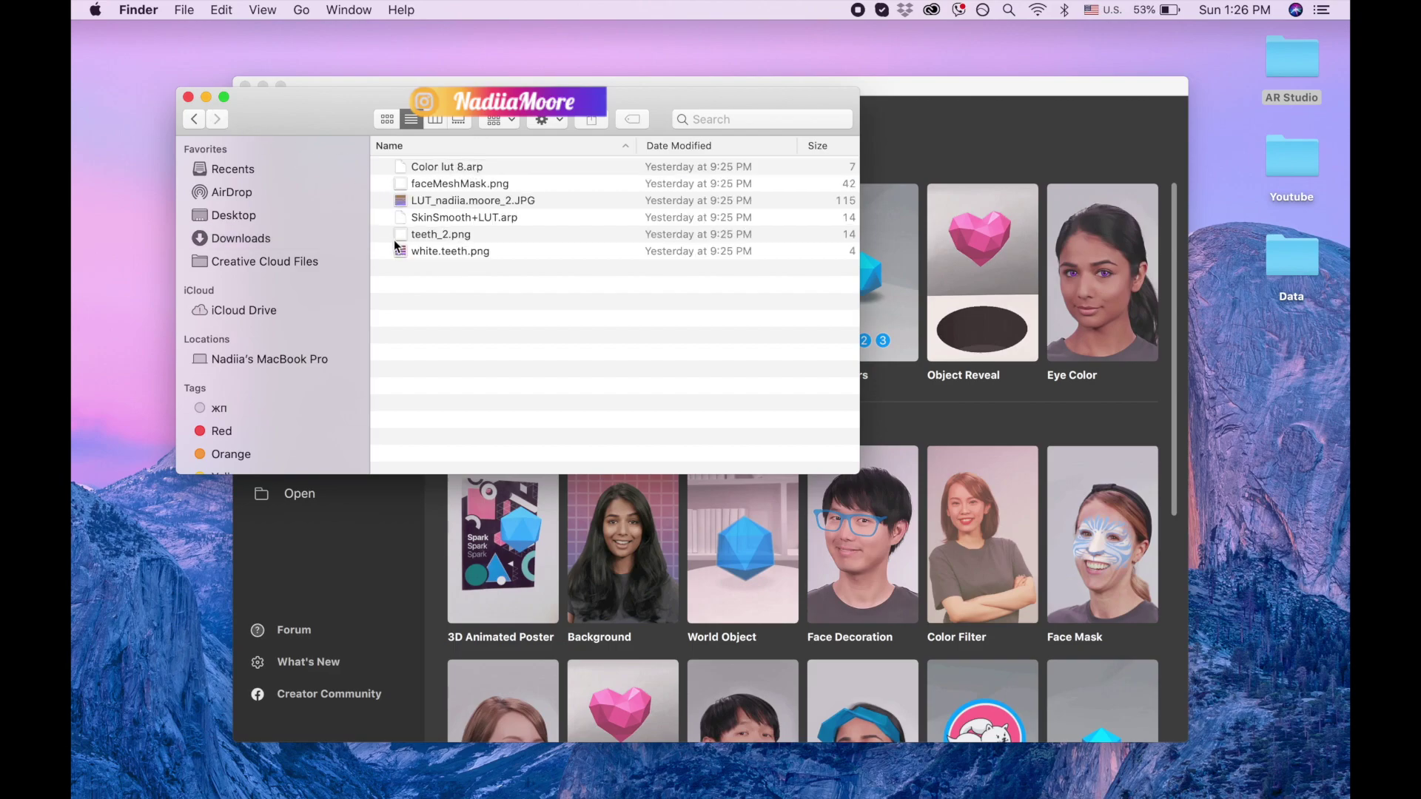
pyautogui.click(1073, 150)
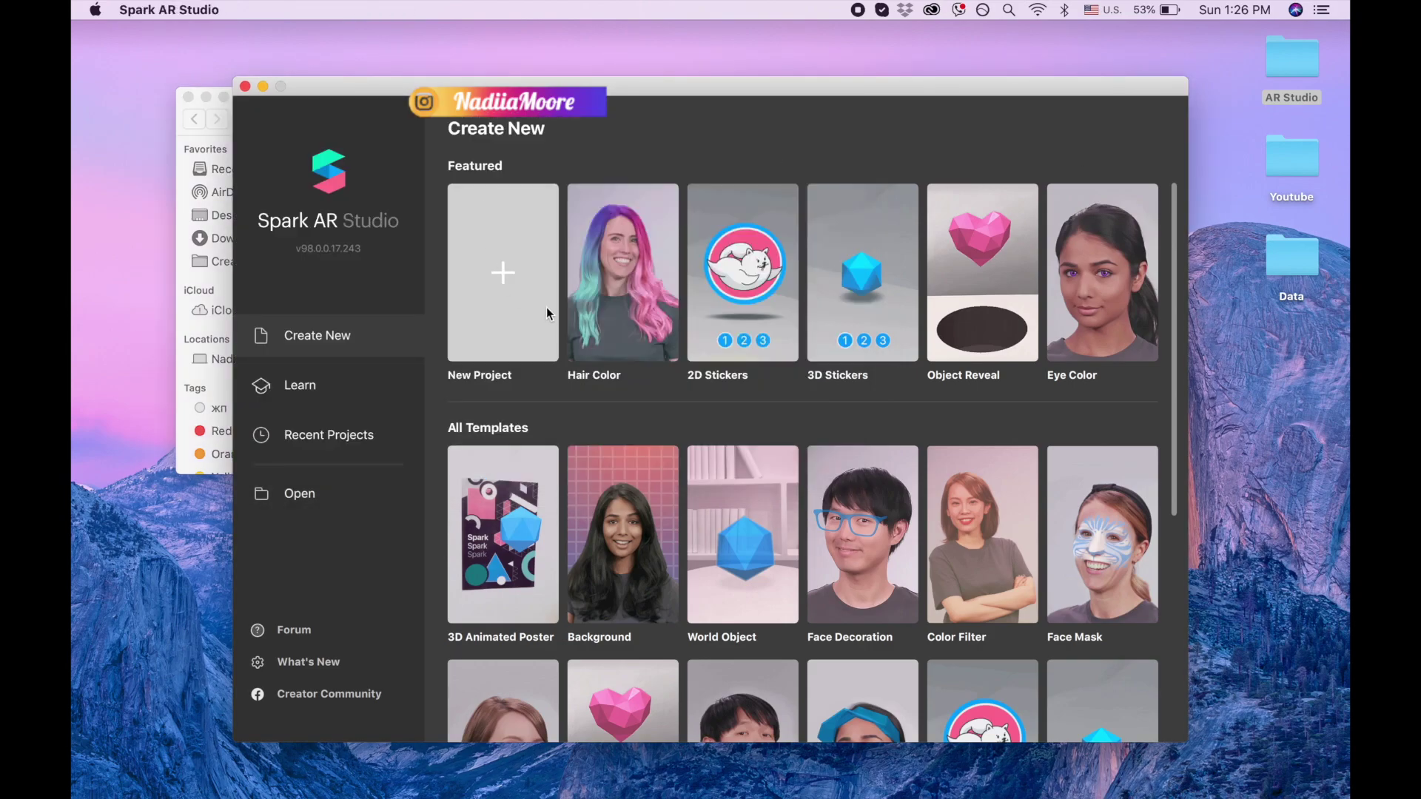
# Start a new Blank Project from the welcome screen
pyautogui.click(496, 279)
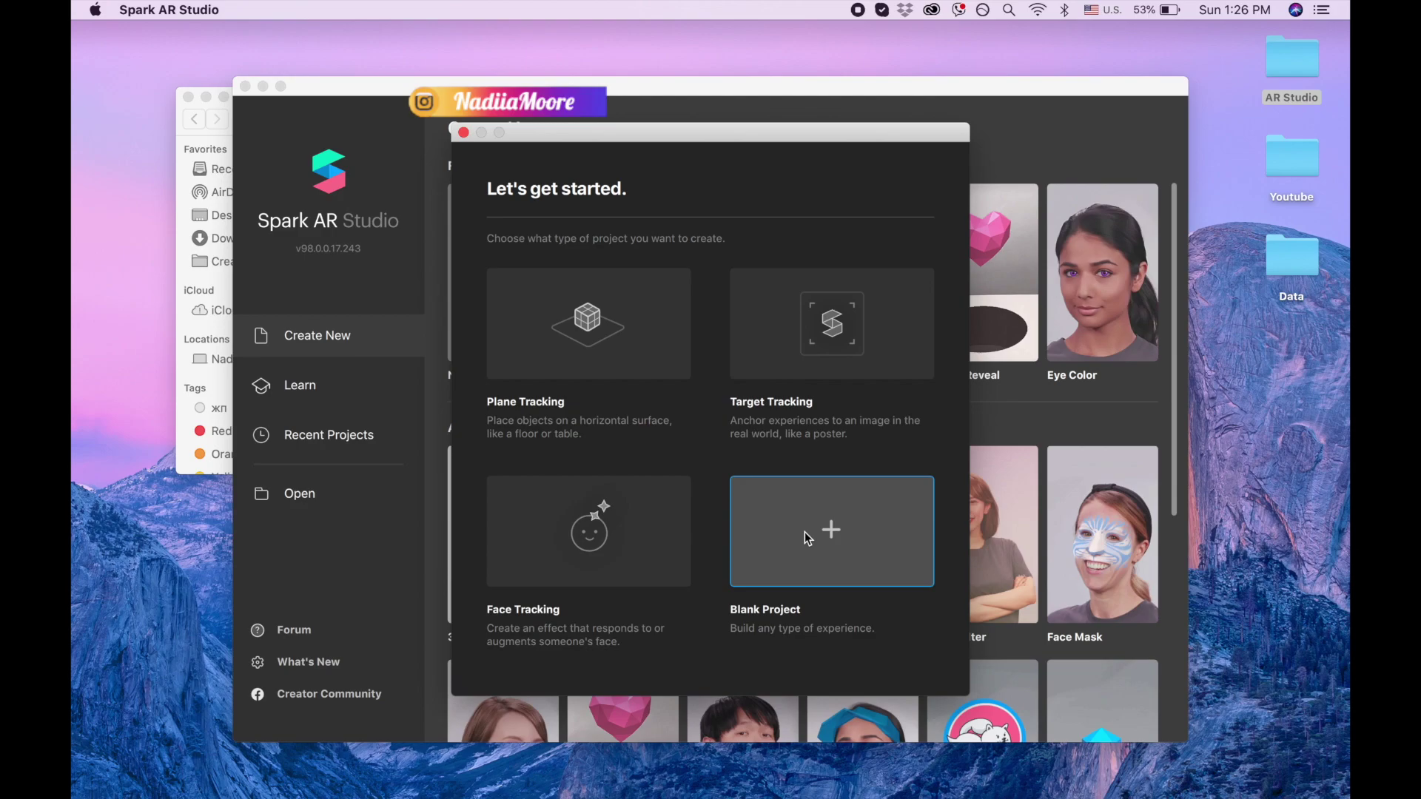
pyautogui.click(857, 534)
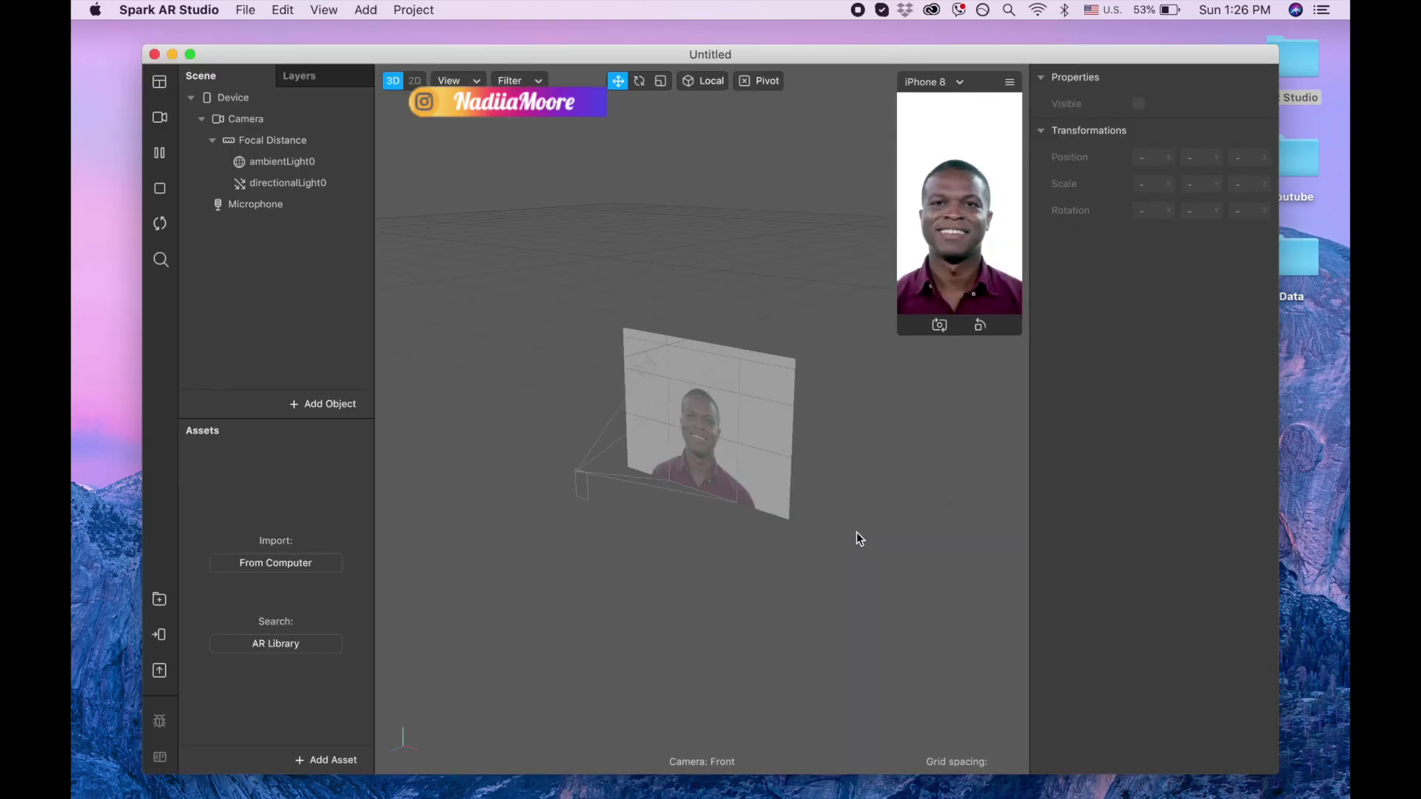
# Drag all six White teeth files from Finder into Assets, then minimize Finder
pyautogui.moveTo(361, 52); pyautogui.dragTo(678, 61)
pyautogui.click(401, 166)
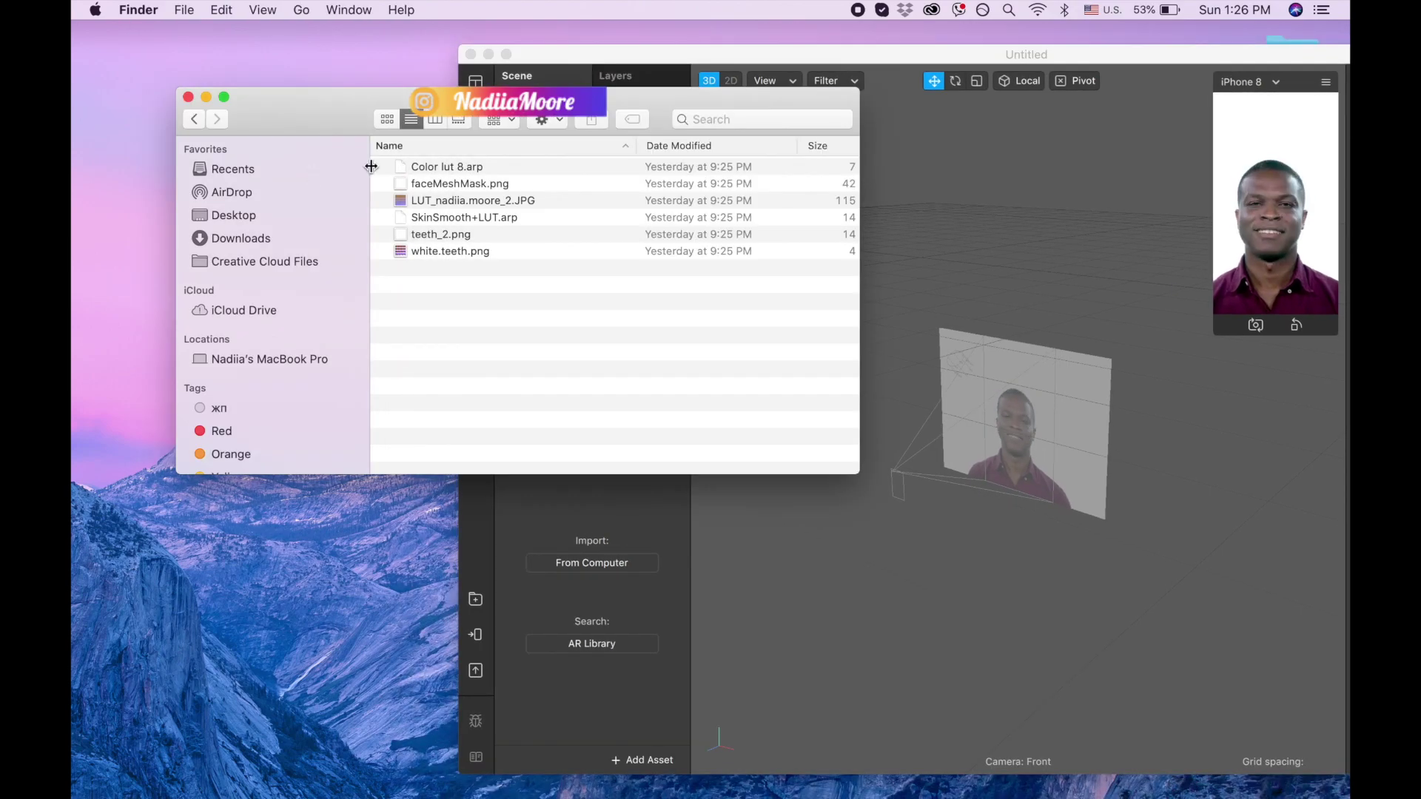
pyautogui.moveTo(379, 163); pyautogui.dragTo(399, 258)
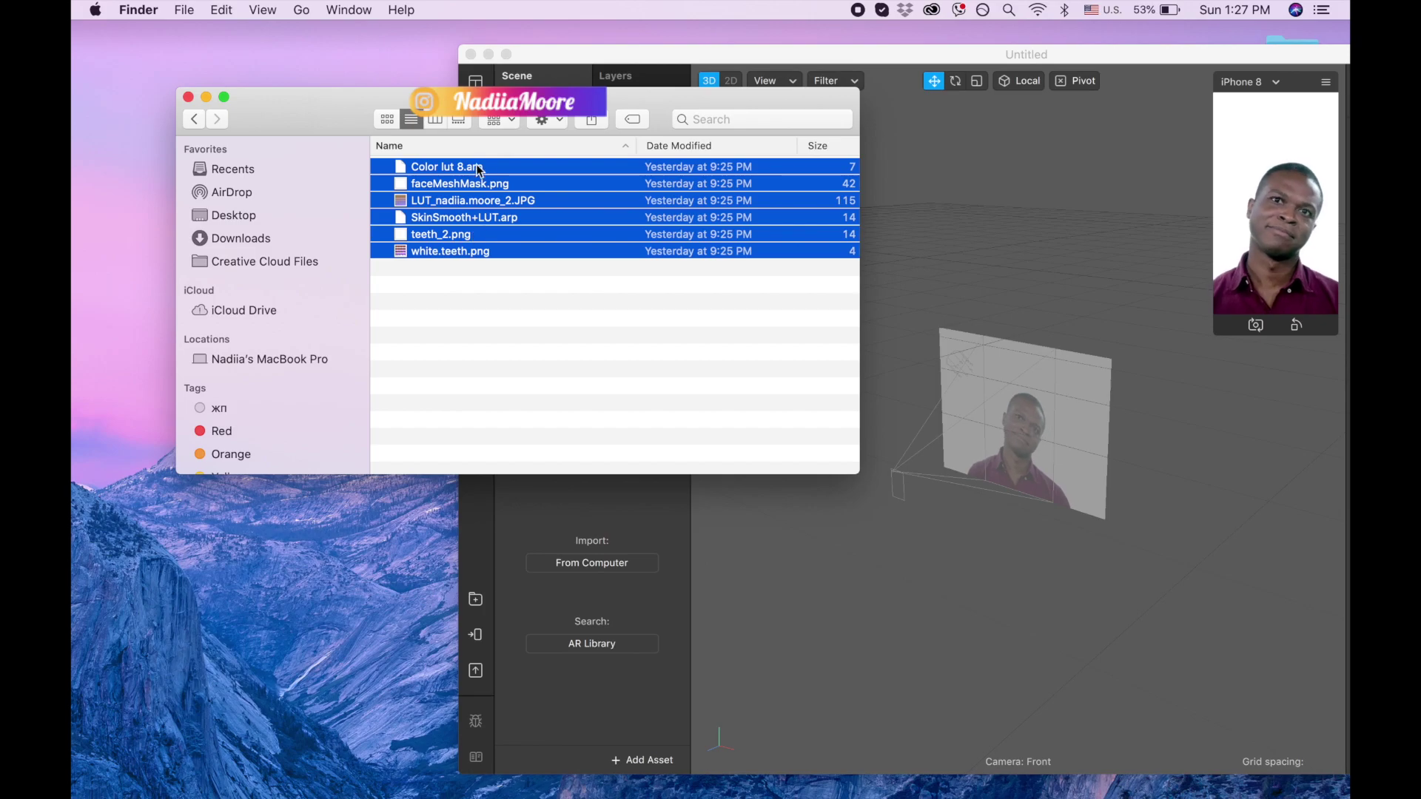
pyautogui.moveTo(516, 232); pyautogui.dragTo(581, 495)
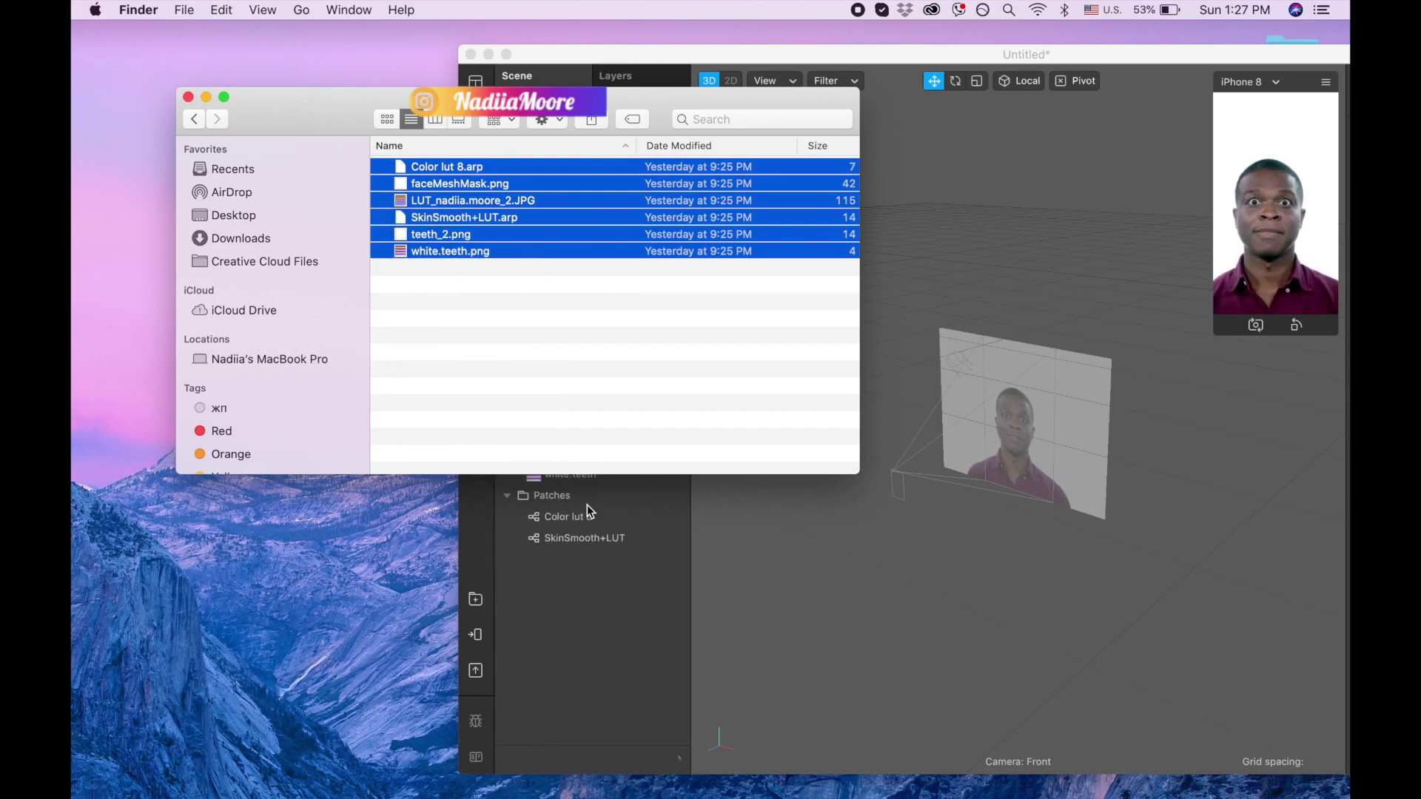
pyautogui.click(206, 98)
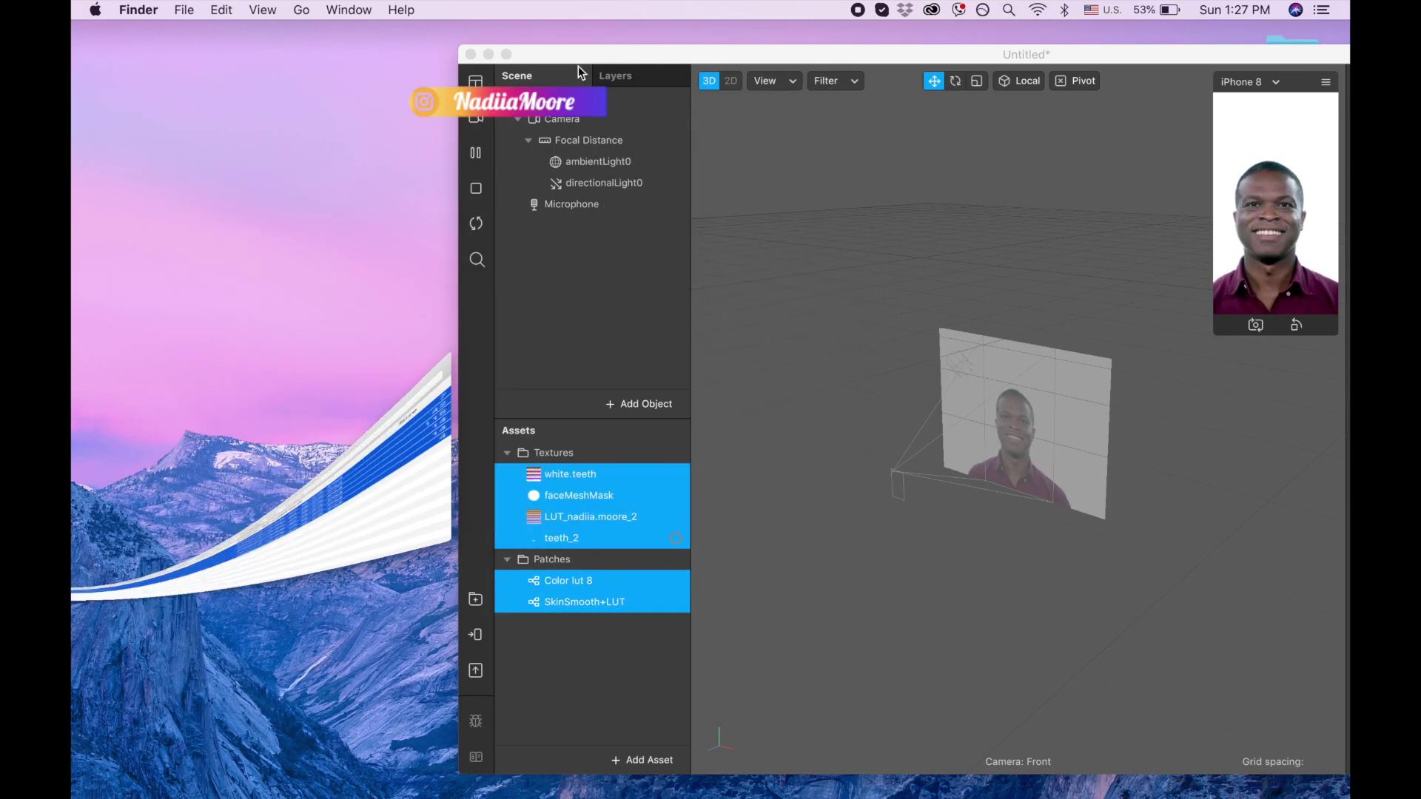
# Fill the screen with Spark AR and turn on No compression for white.teeth, faceMeshMask, LUT and teeth_2
pyautogui.moveTo(691, 52); pyautogui.dragTo(367, 39)
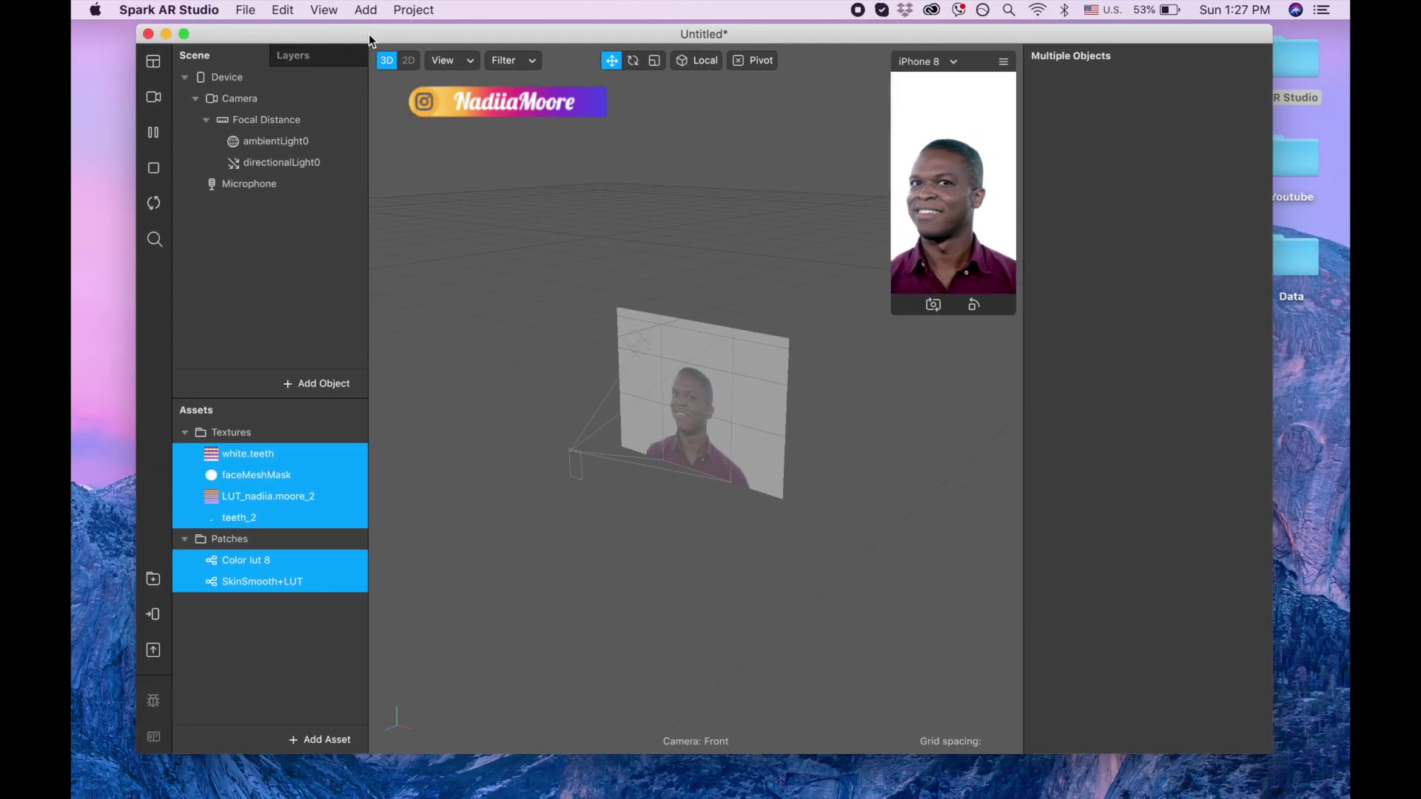
pyautogui.click(186, 35)
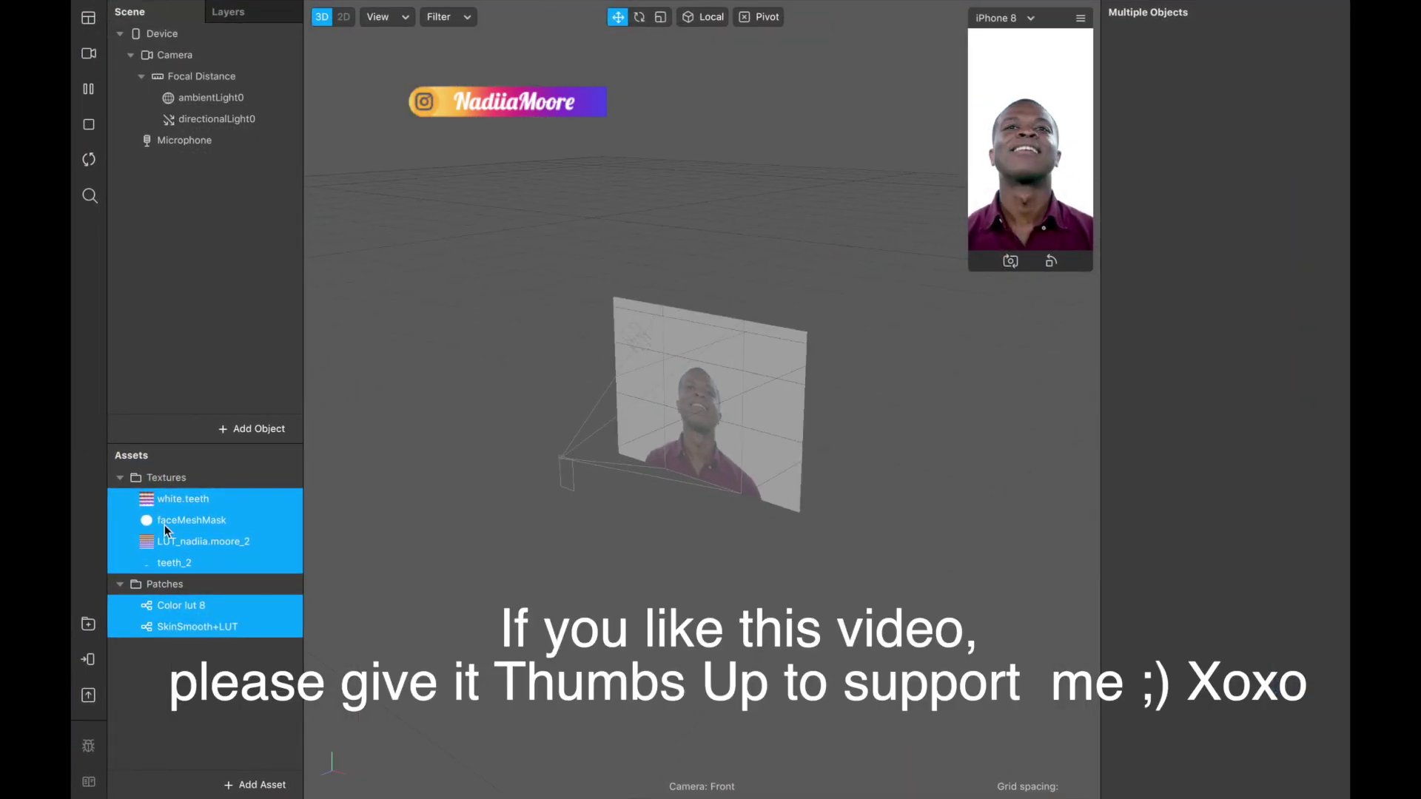
pyautogui.click(227, 661)
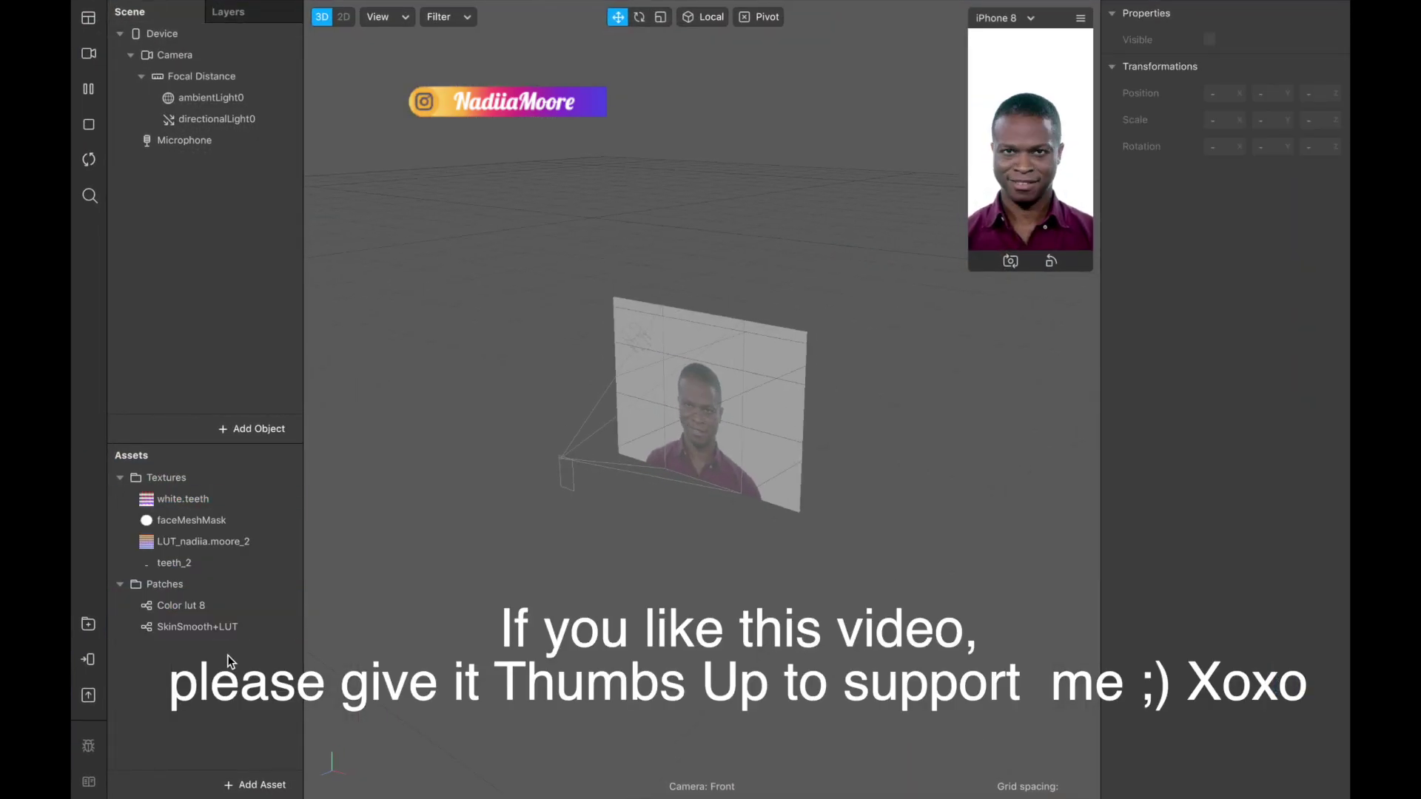
pyautogui.click(206, 498)
pyautogui.keyDown('shift'); pyautogui.click(209, 520); pyautogui.keyUp('shift')
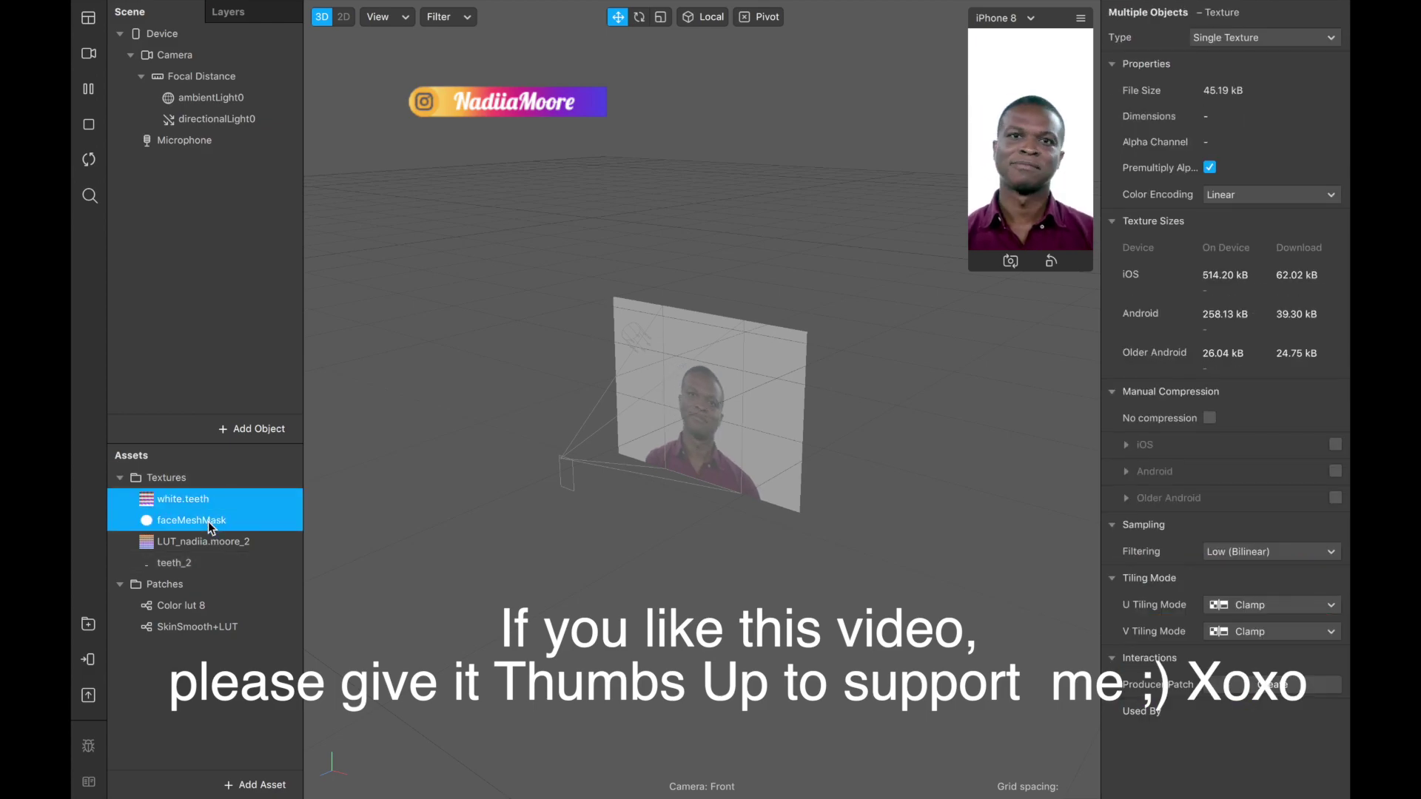
pyautogui.keyDown('shift'); pyautogui.click(216, 545); pyautogui.keyUp('shift')
pyautogui.keyDown('shift'); pyautogui.click(222, 564); pyautogui.keyUp('shift')
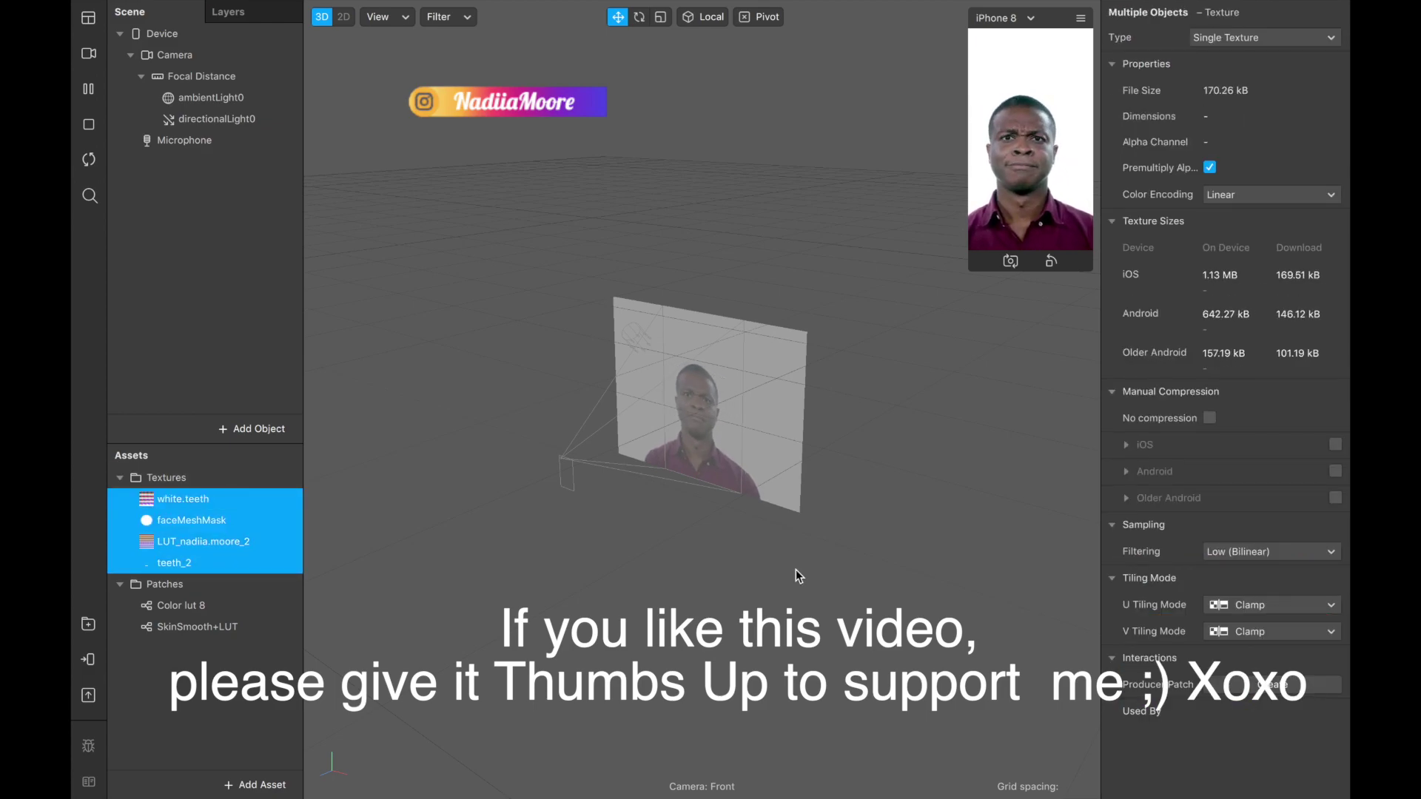
pyautogui.click(1210, 419)
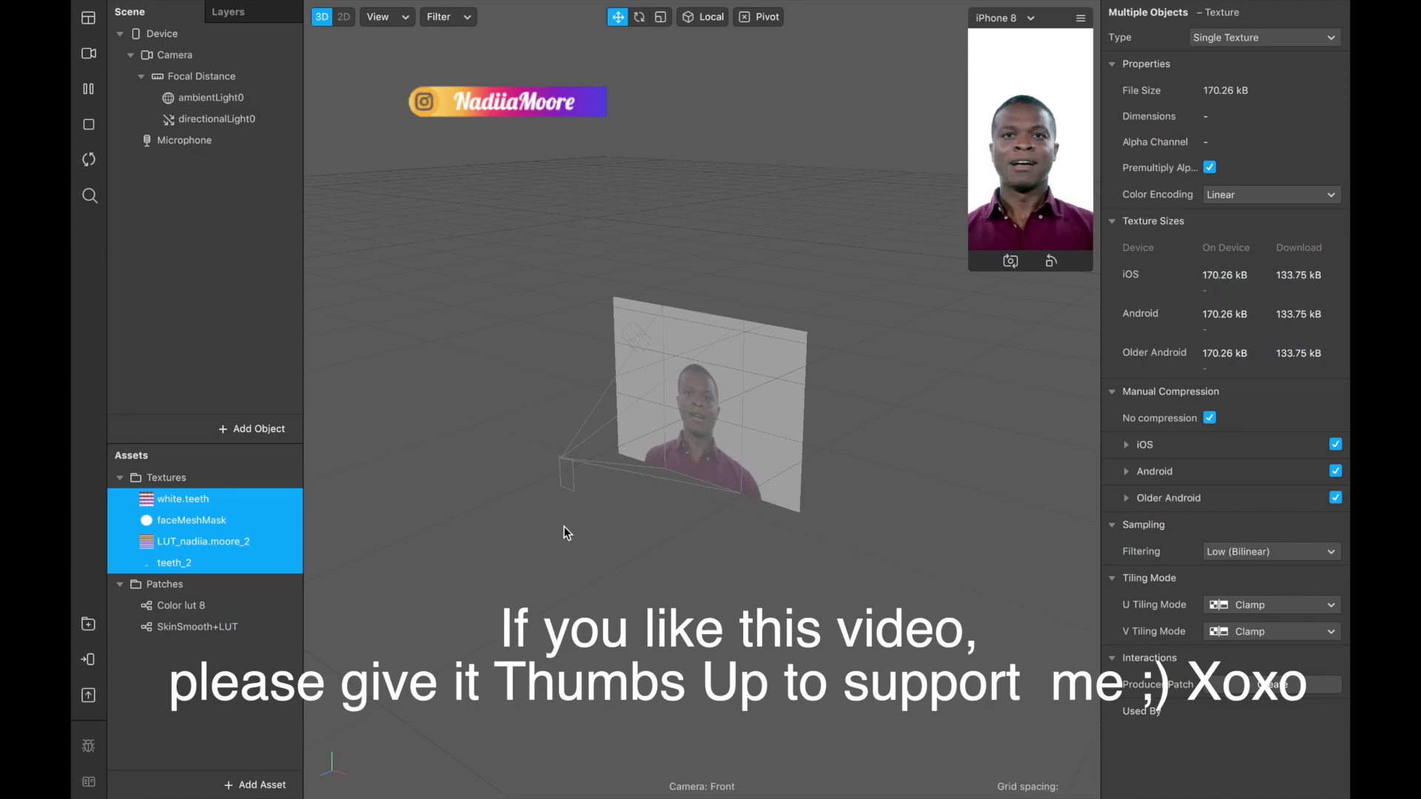
# Set the LUT texture's Sampling filtering to None
pyautogui.click(345, 536)
pyautogui.click(250, 543)
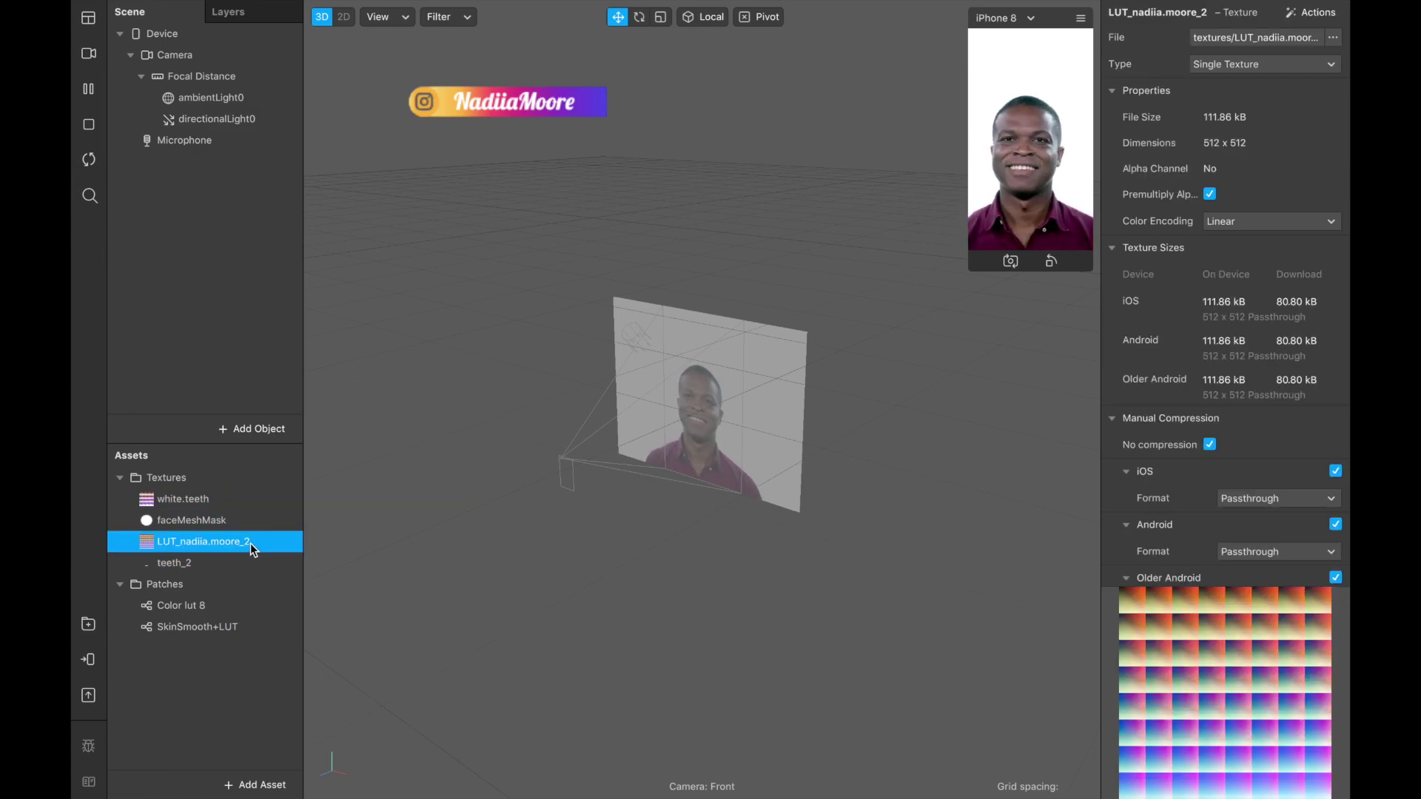
pyautogui.scroll(-4, 1185, 417)
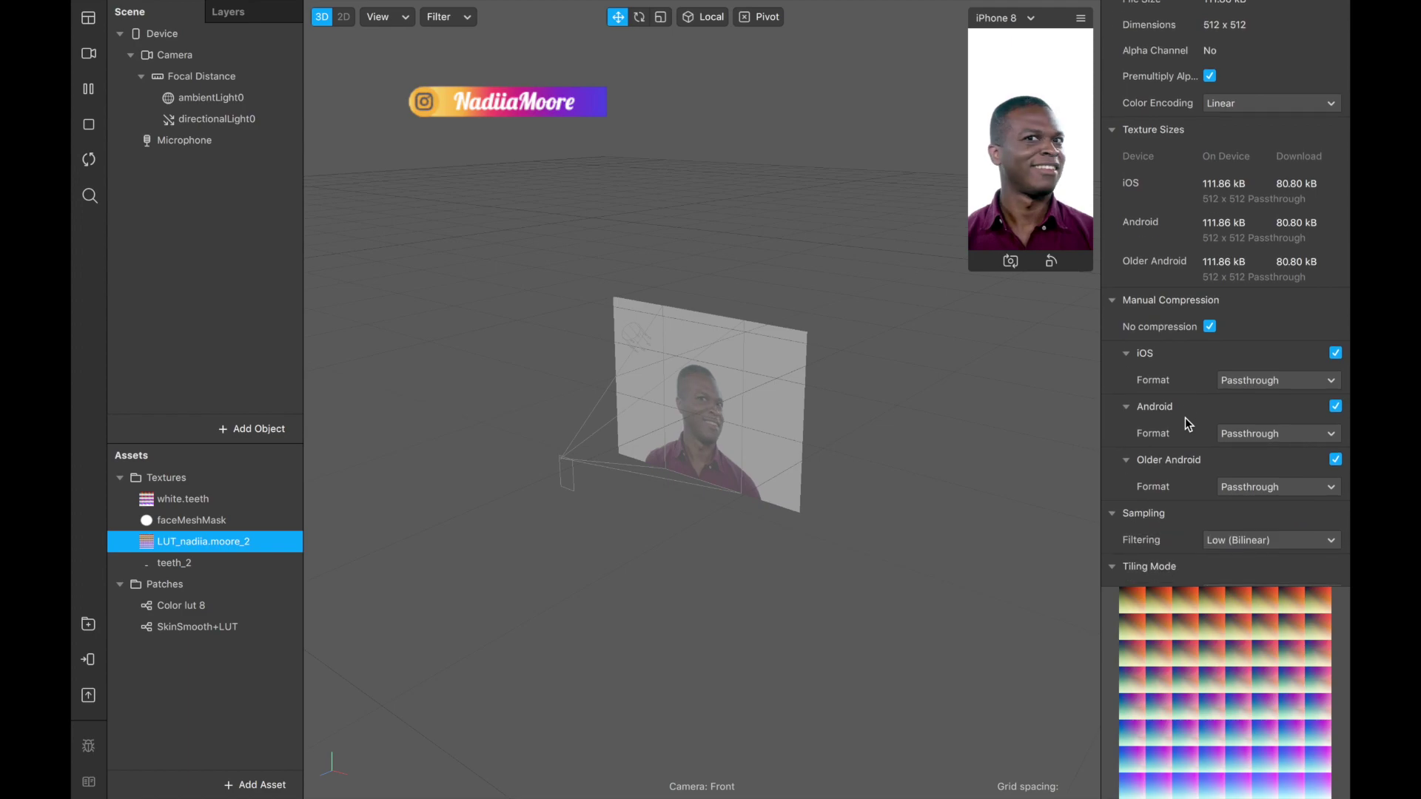
pyautogui.click(1231, 474)
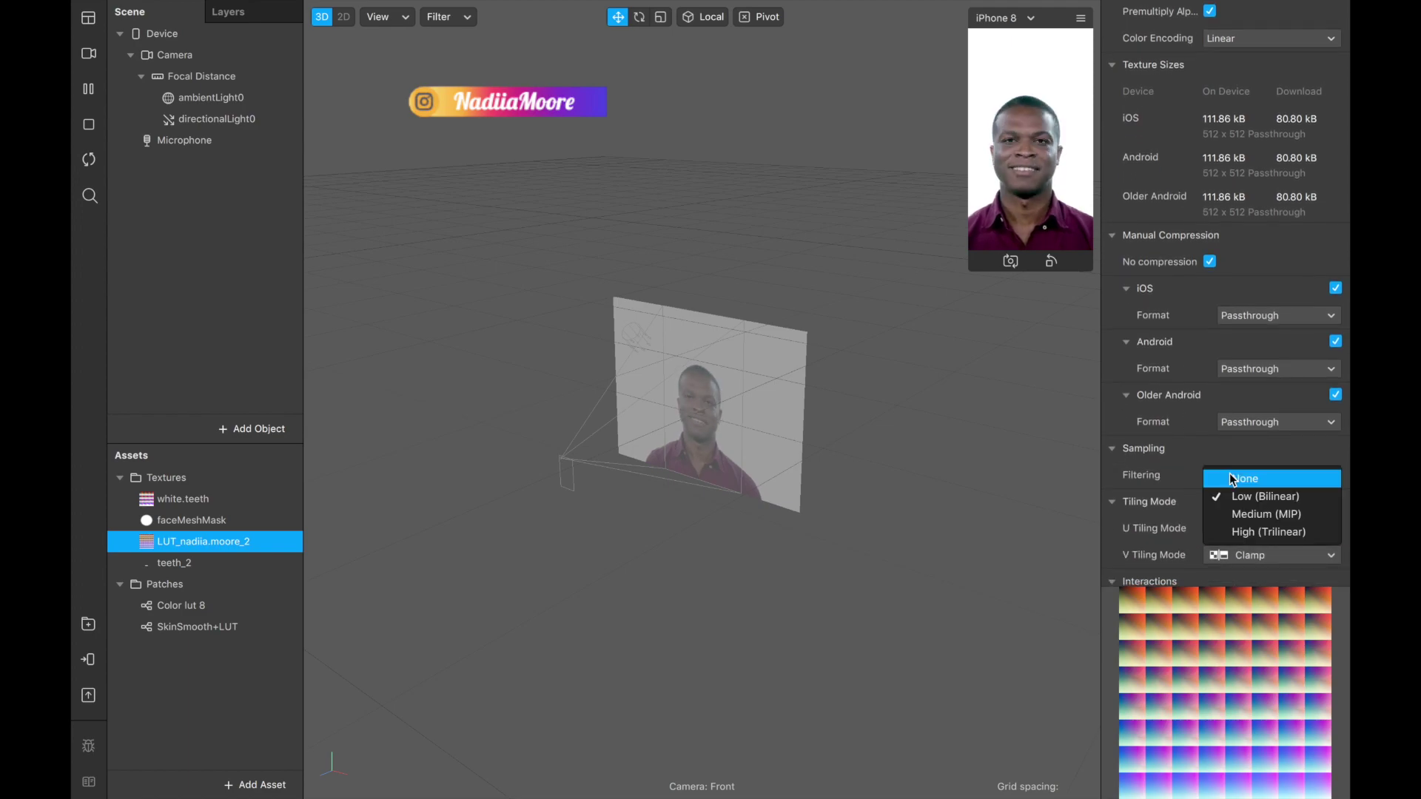
pyautogui.click(1232, 478)
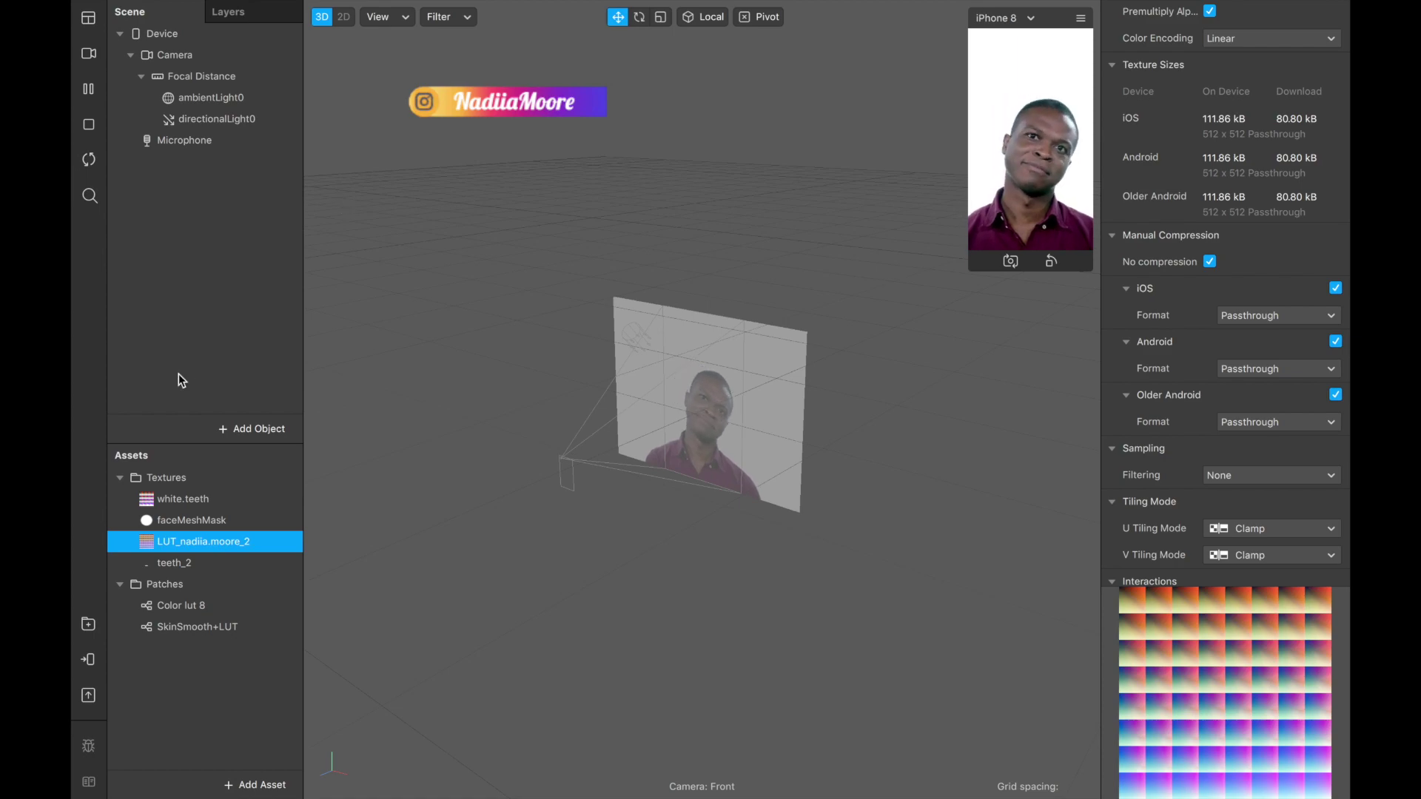
# Add a Rectangle to the scene and rename it bg
pyautogui.click(224, 430)
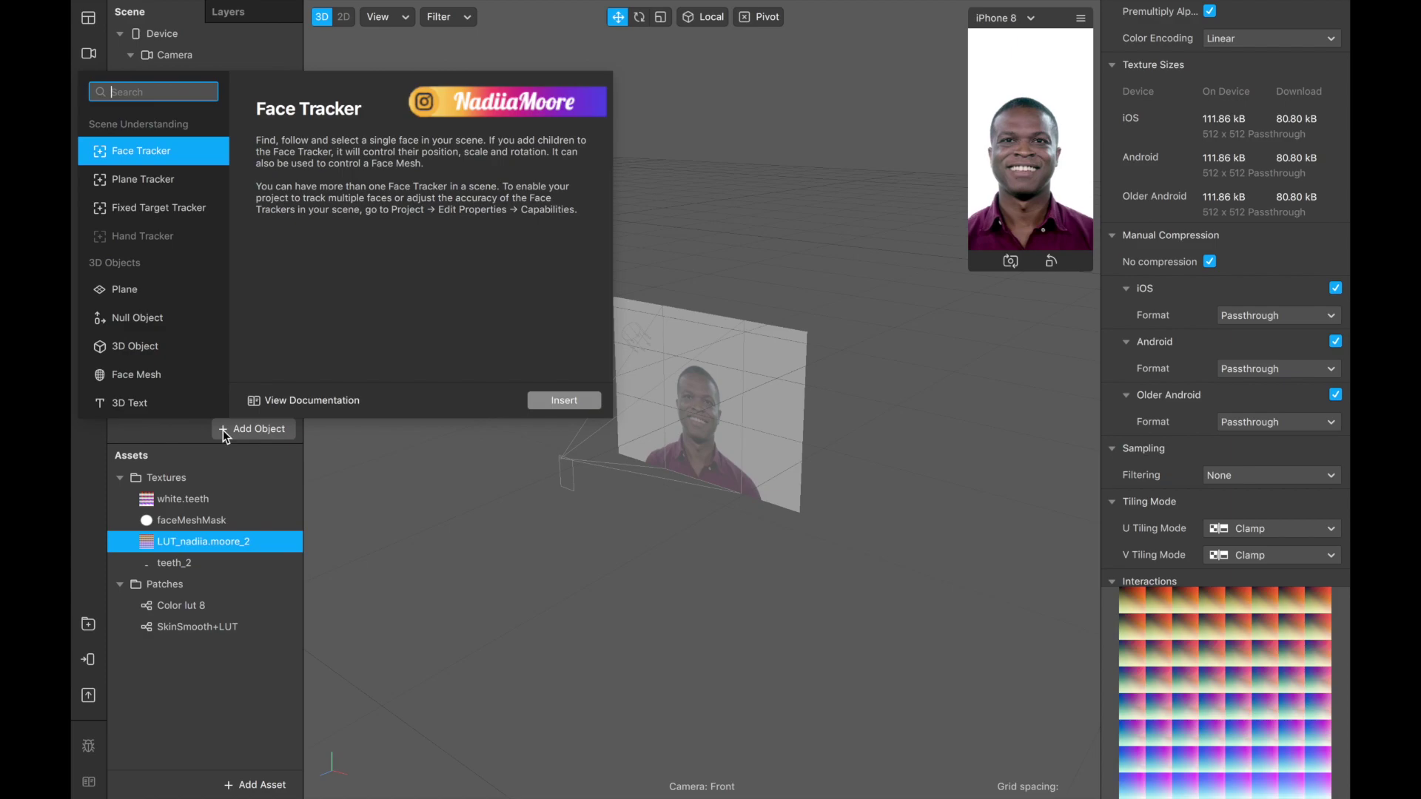
pyautogui.write('re')
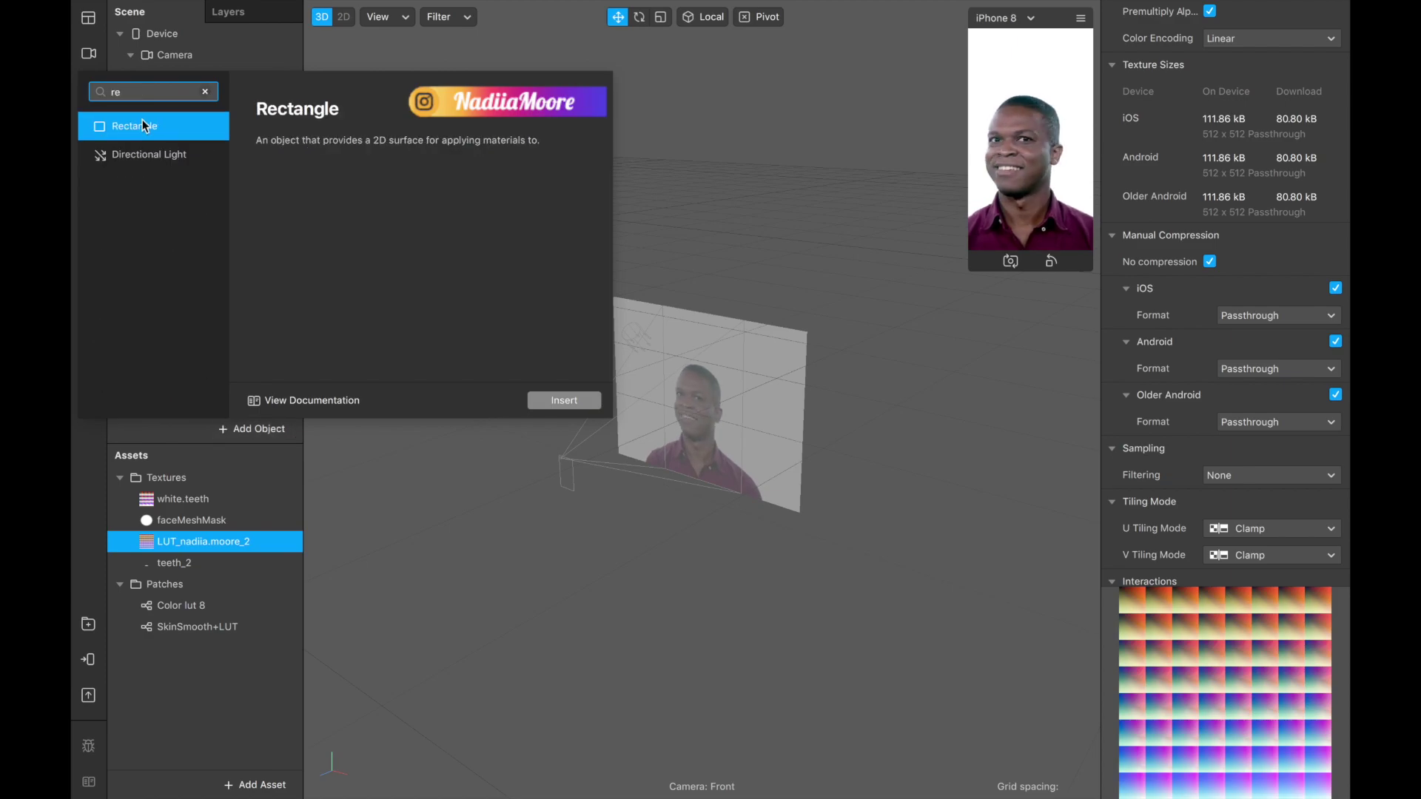
pyautogui.doubleClick(144, 127)
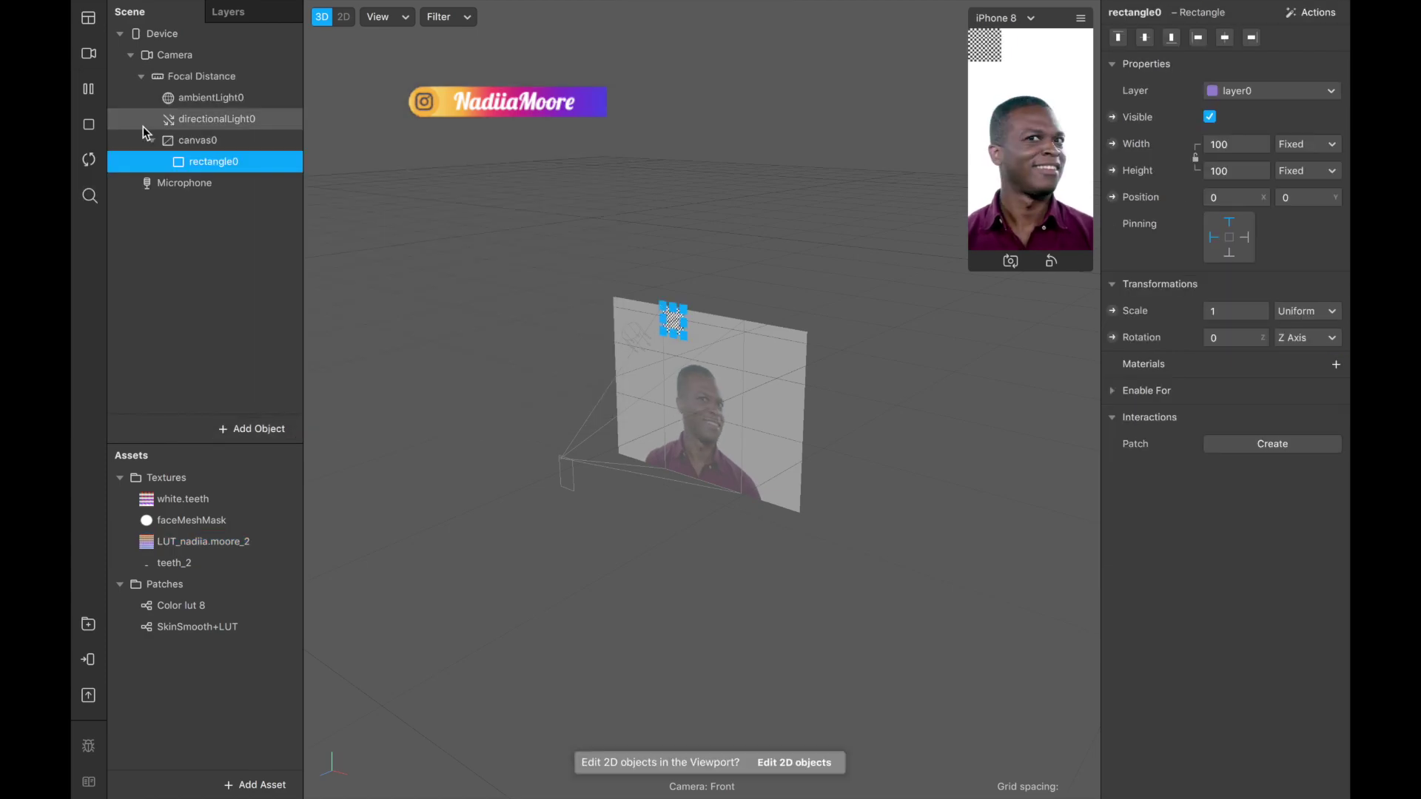
pyautogui.doubleClick(208, 163)
pyautogui.write('bg')
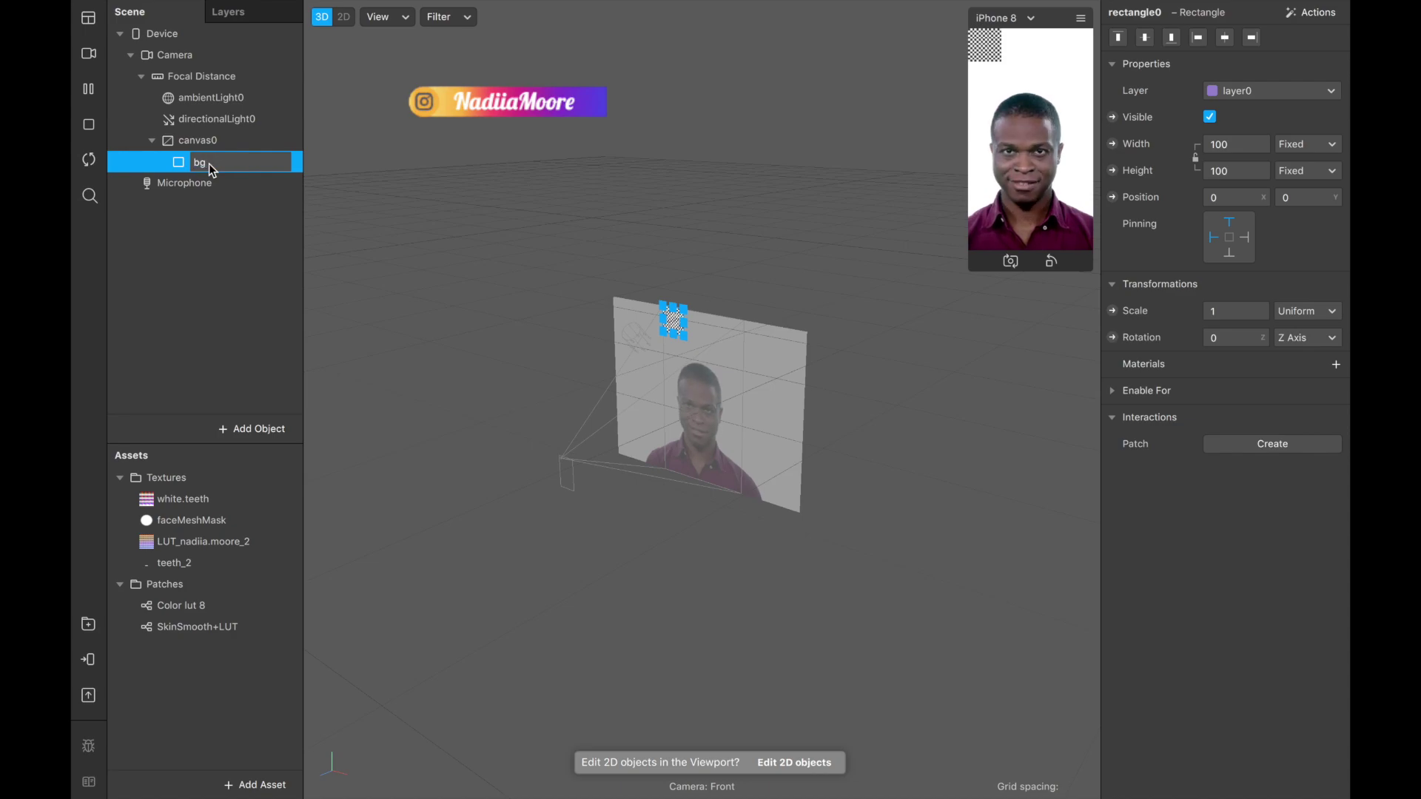
pyautogui.click(228, 214)
pyautogui.click(199, 162)
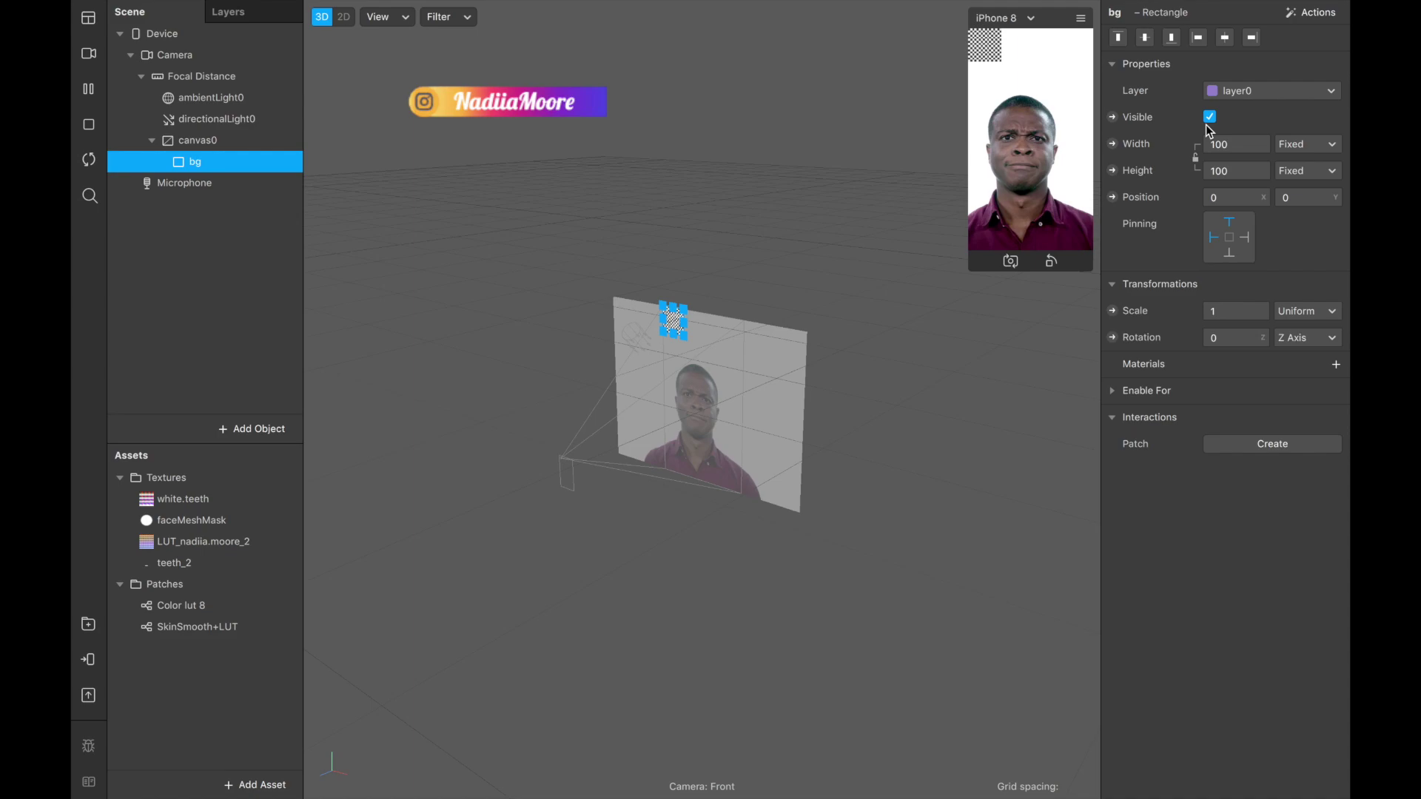
# Set bg's width and height to Relative 100% and give it a new material
pyautogui.click(1225, 143)
pyautogui.click(1242, 171)
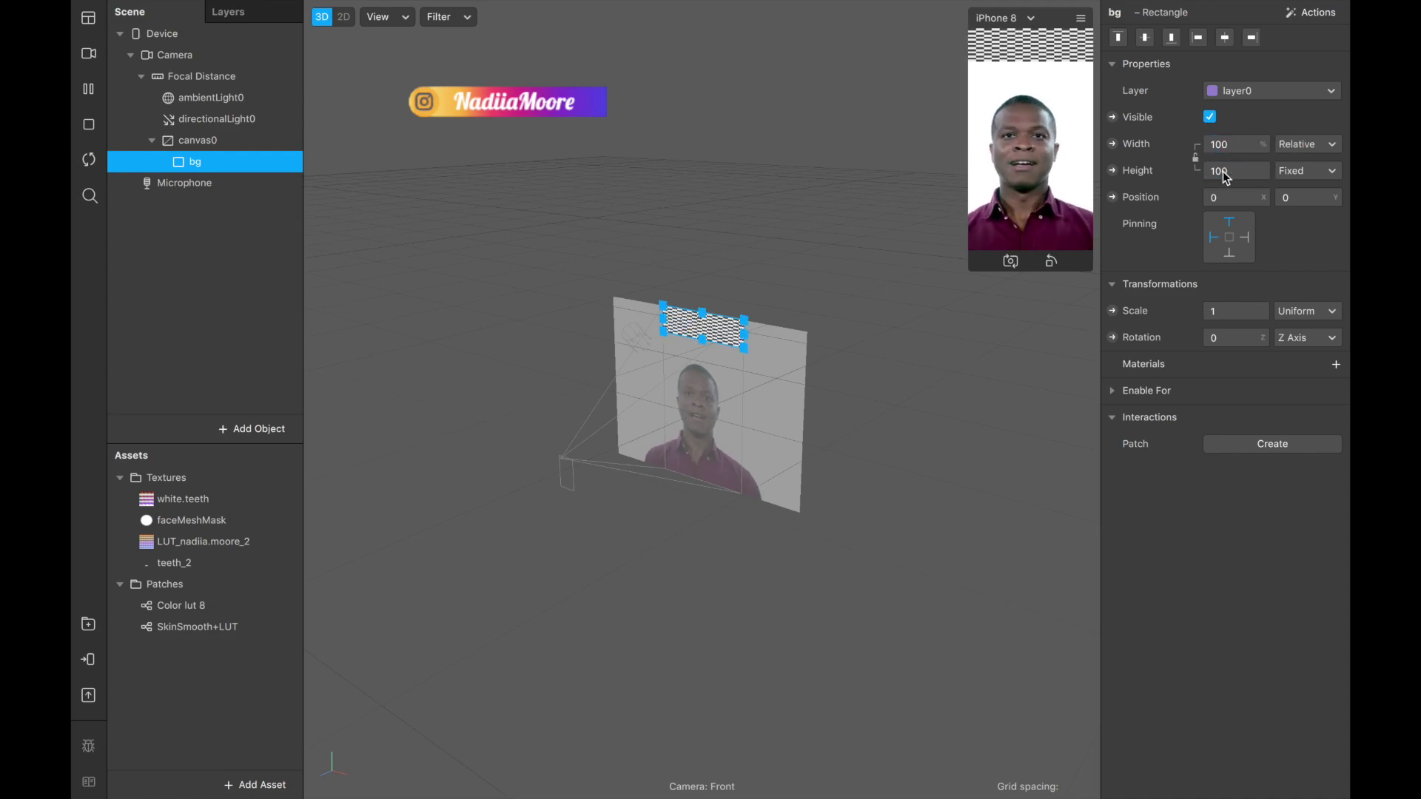
pyautogui.click(1242, 171)
pyautogui.click(1237, 197)
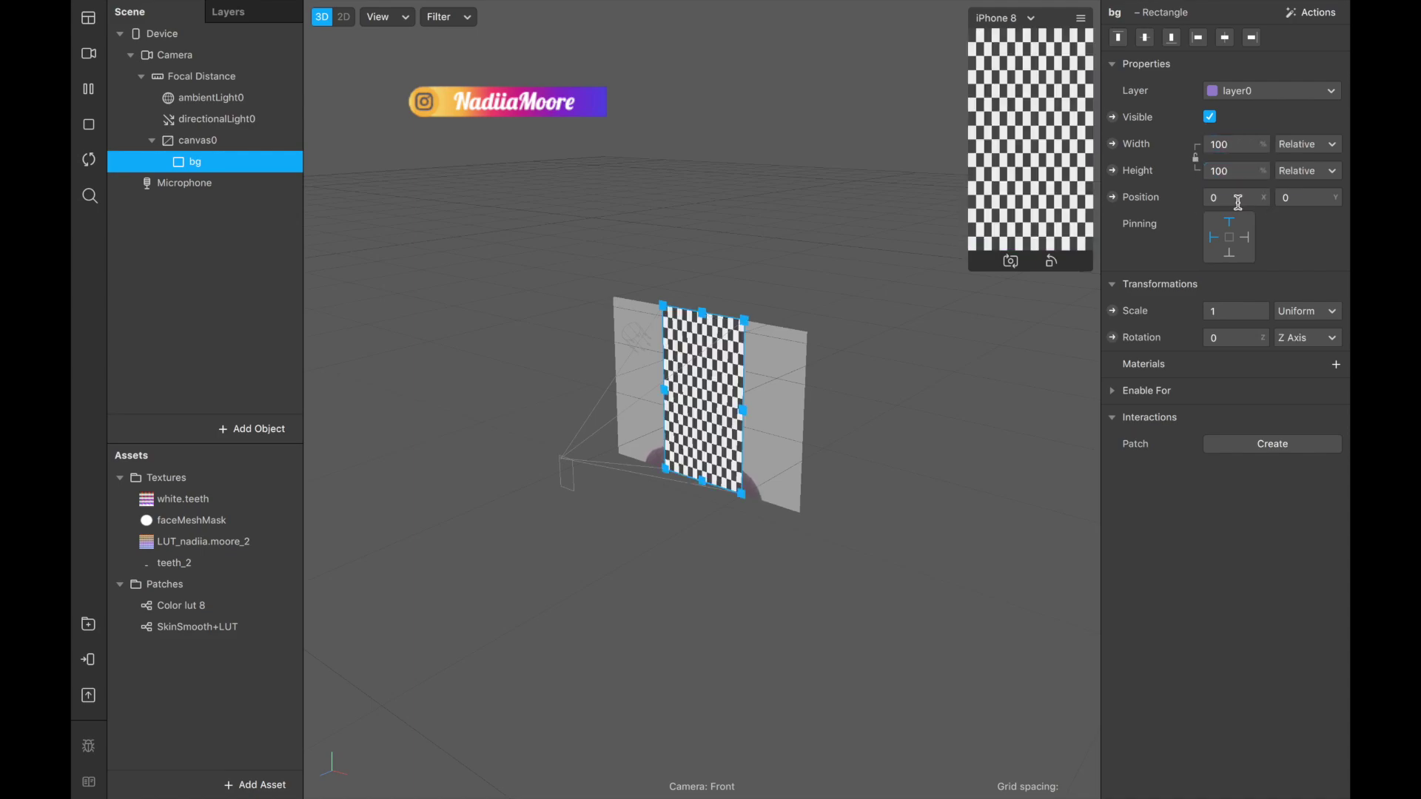
pyautogui.click(1338, 364)
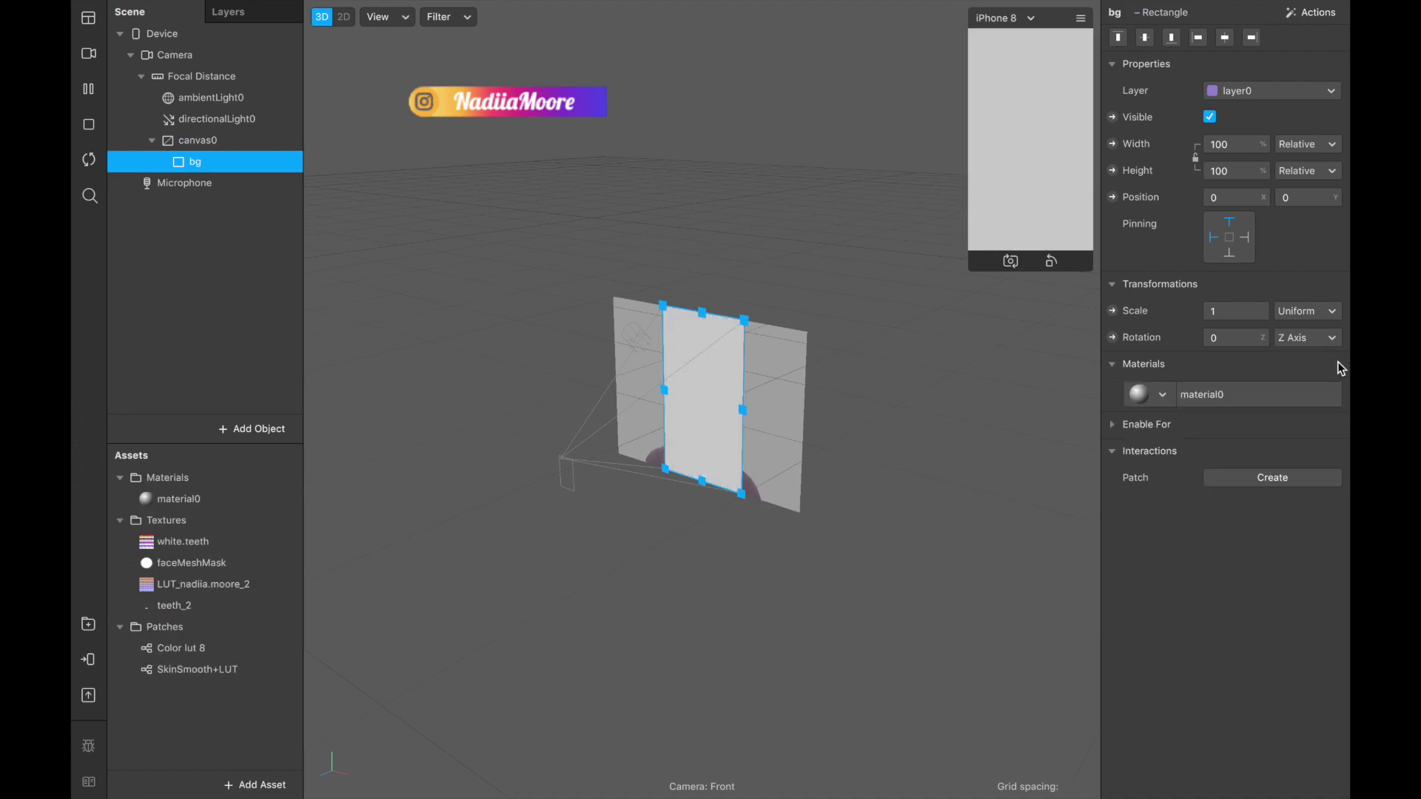
# Rename material0 to bg and switch its shader type to Flat
pyautogui.doubleClick(172, 498)
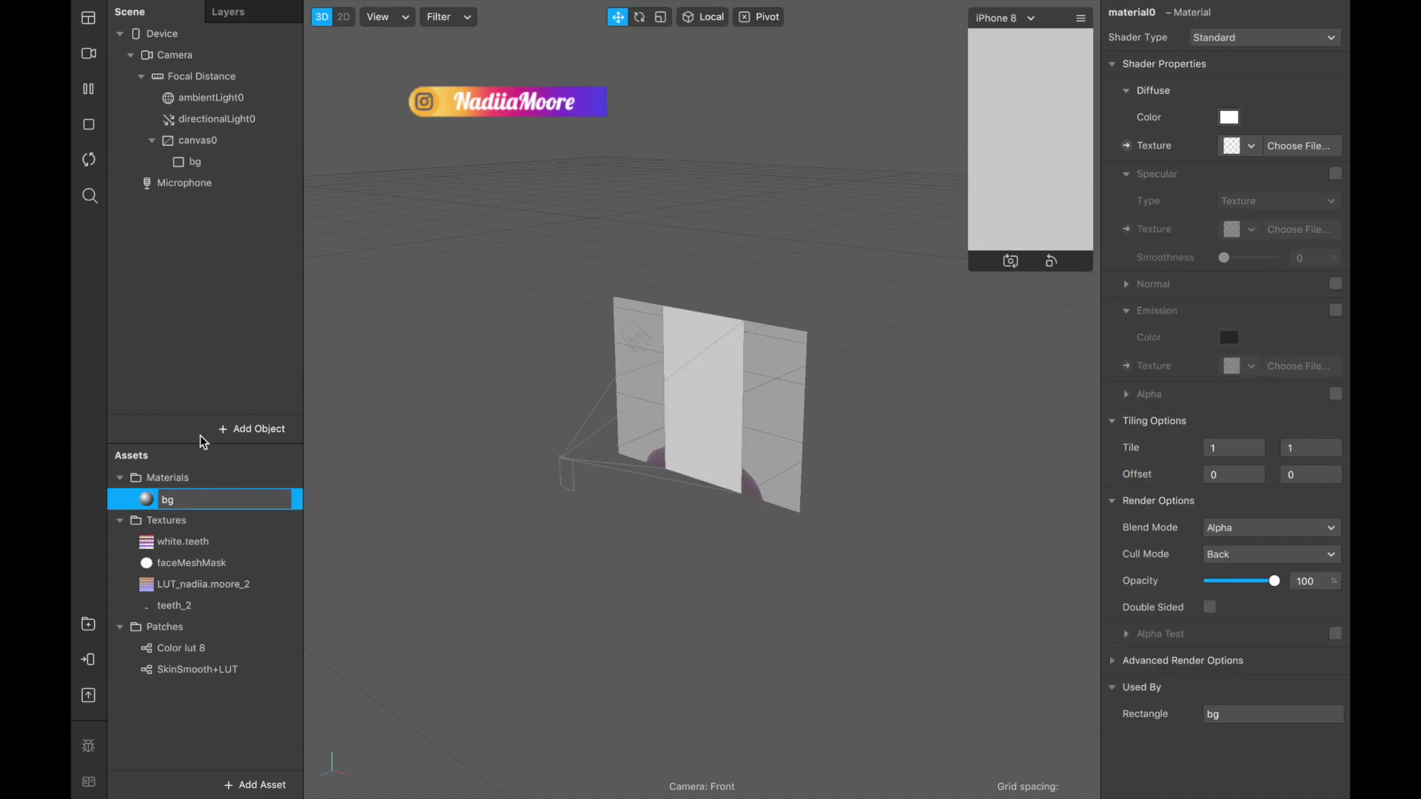
pyautogui.write('bg')
pyautogui.press('Return')
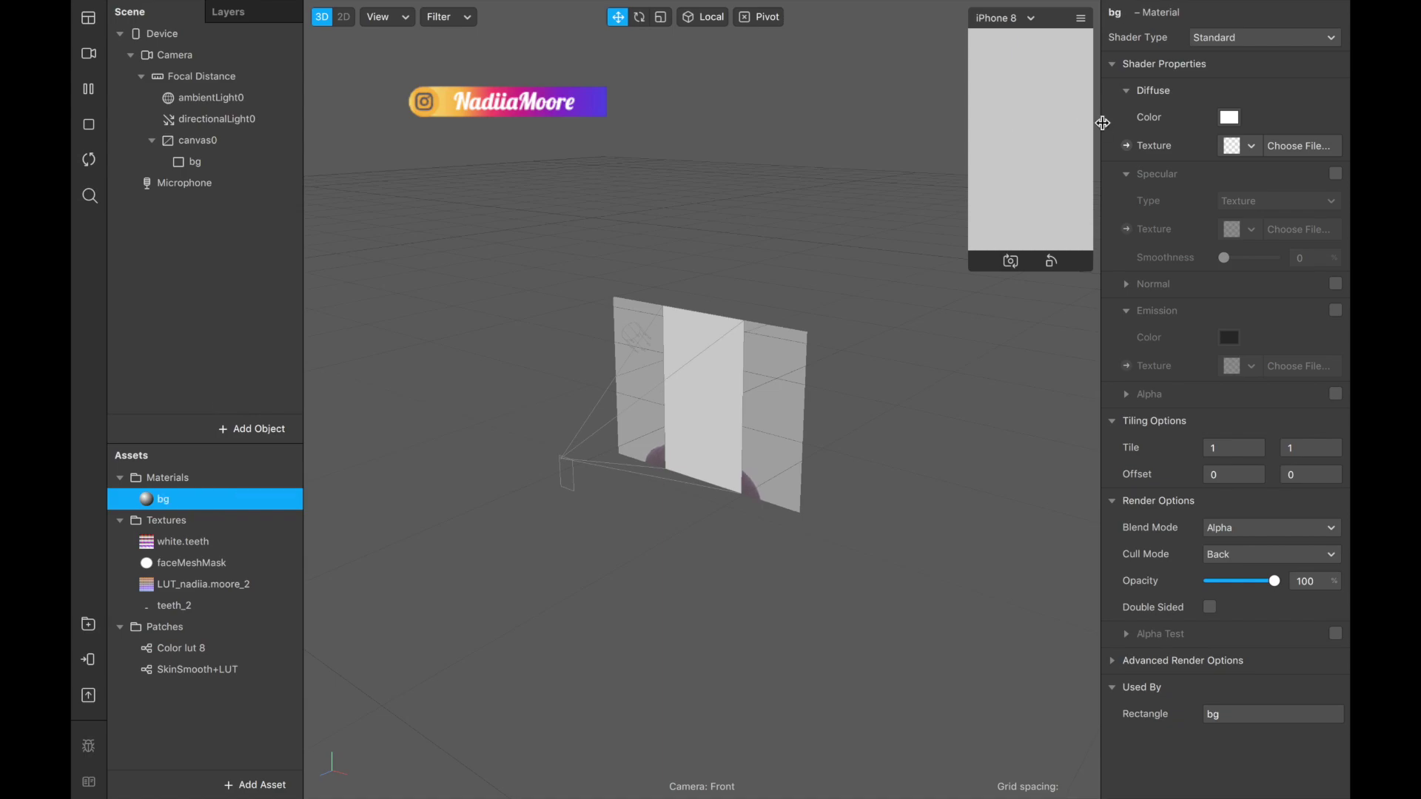
pyautogui.click(1214, 41)
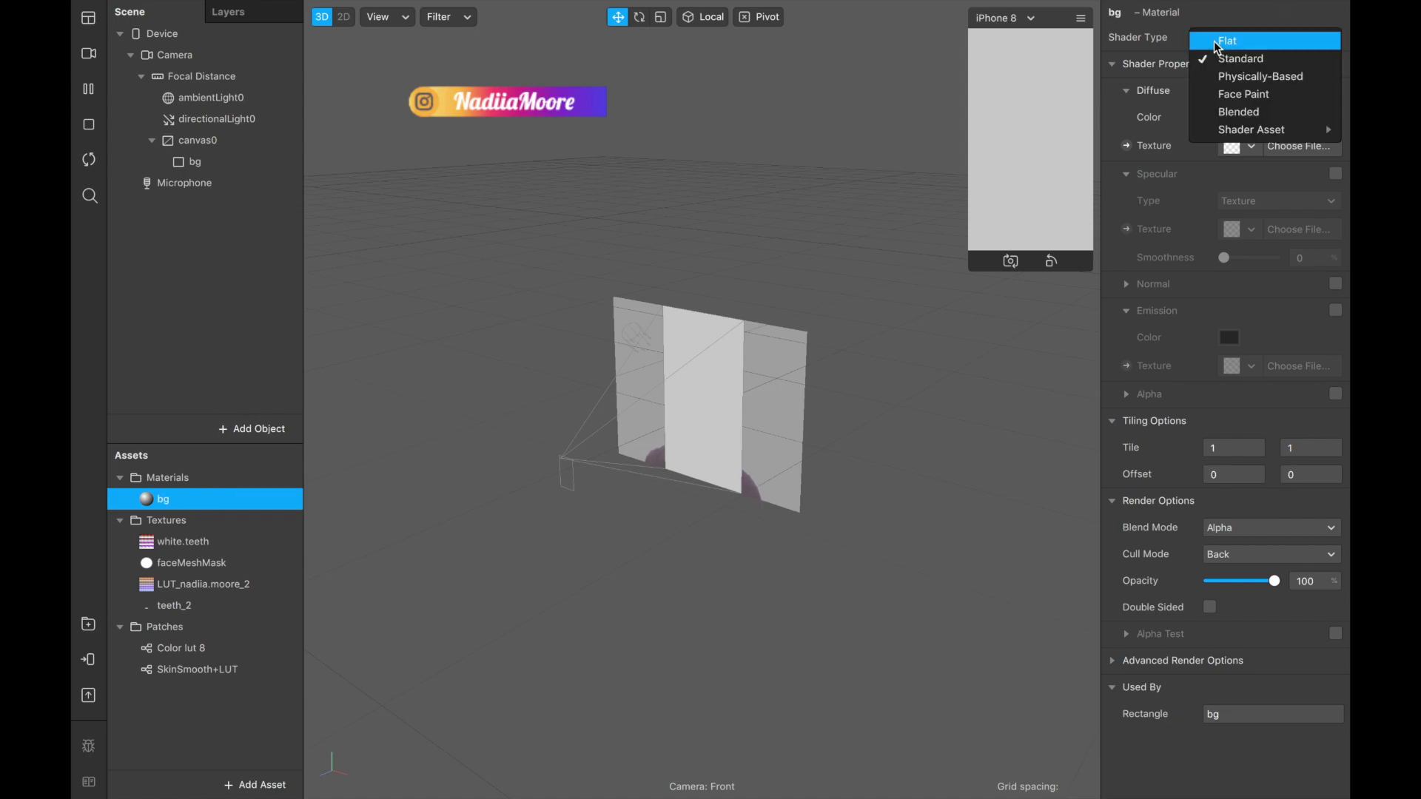
pyautogui.click(1216, 43)
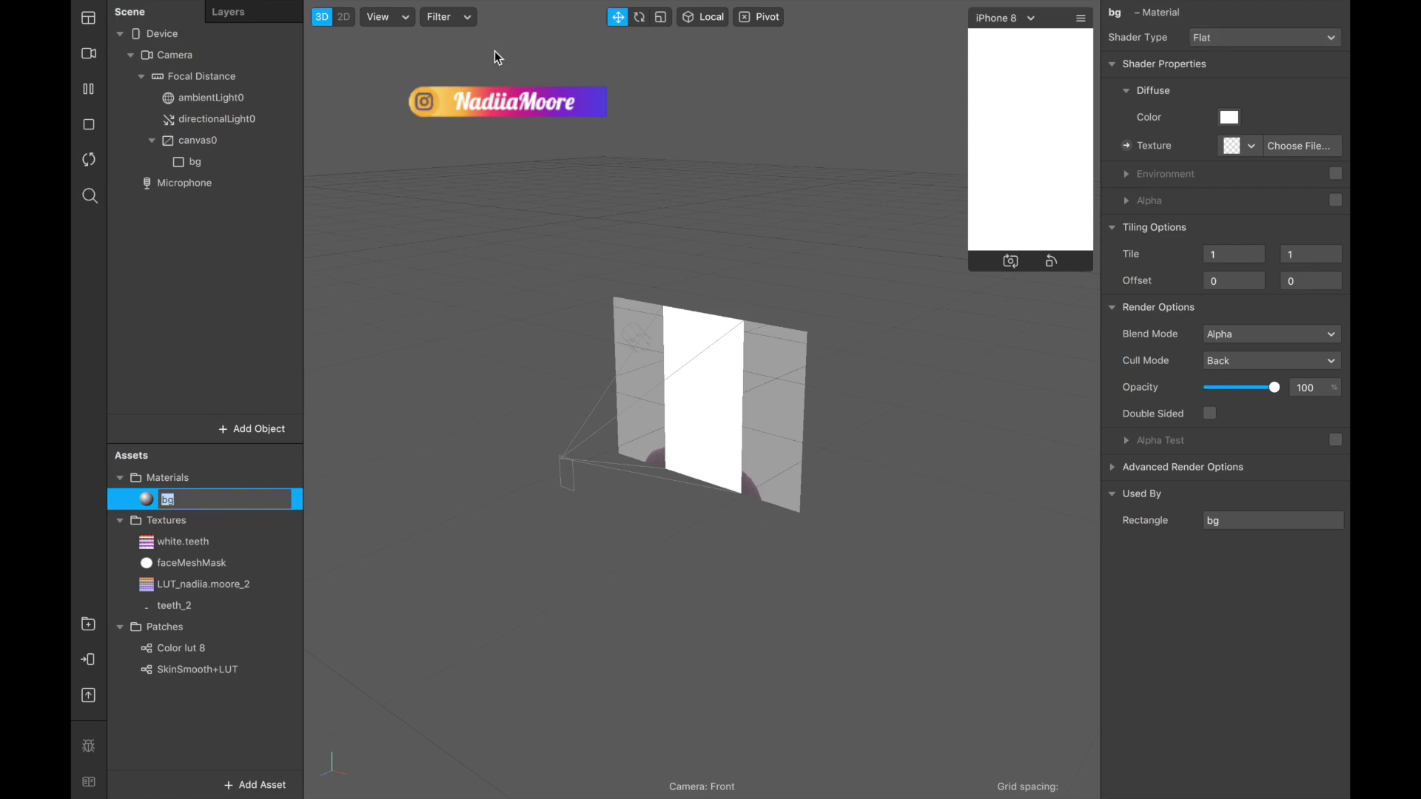
# Add a face mesh under a new face tracker and rename it retouch
pyautogui.click(233, 429)
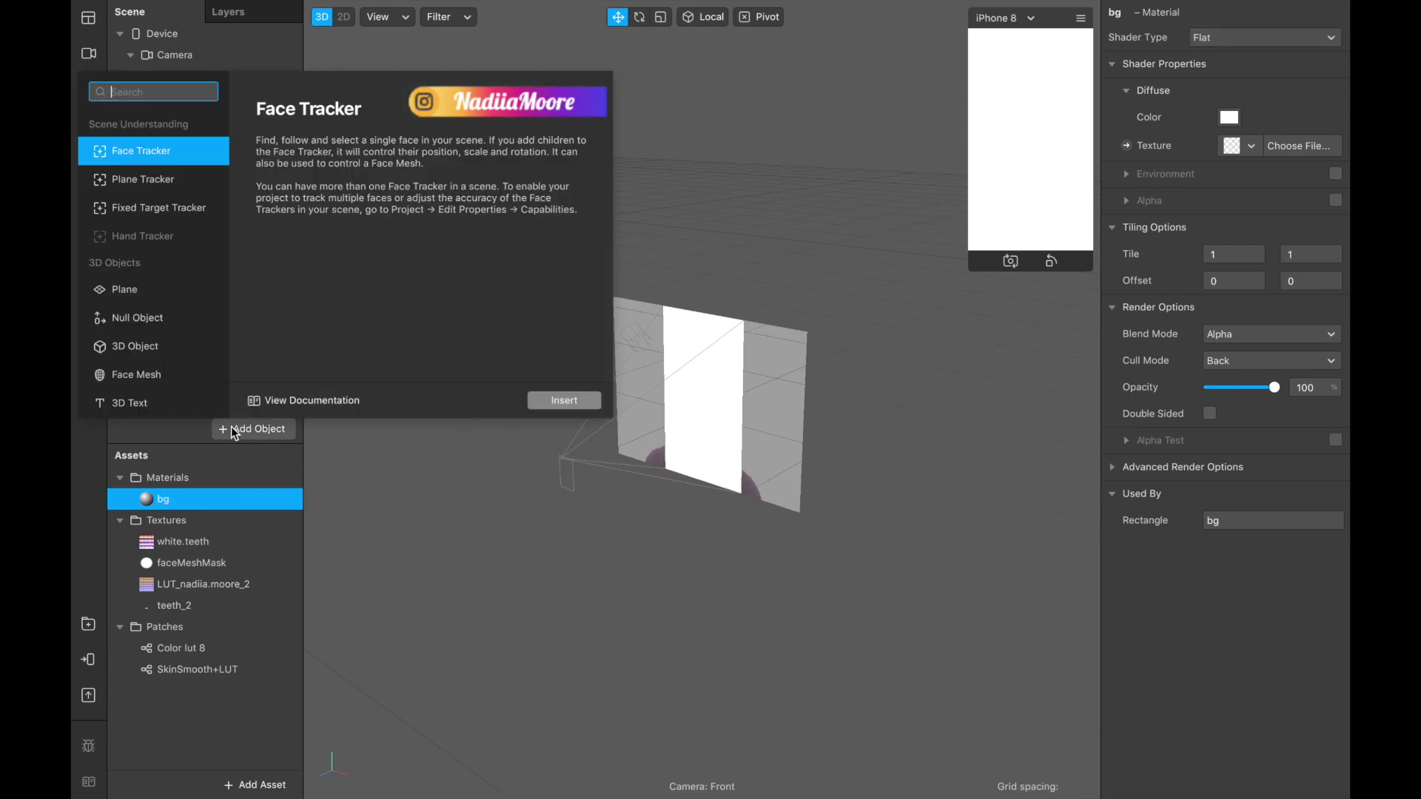
pyautogui.write('me')
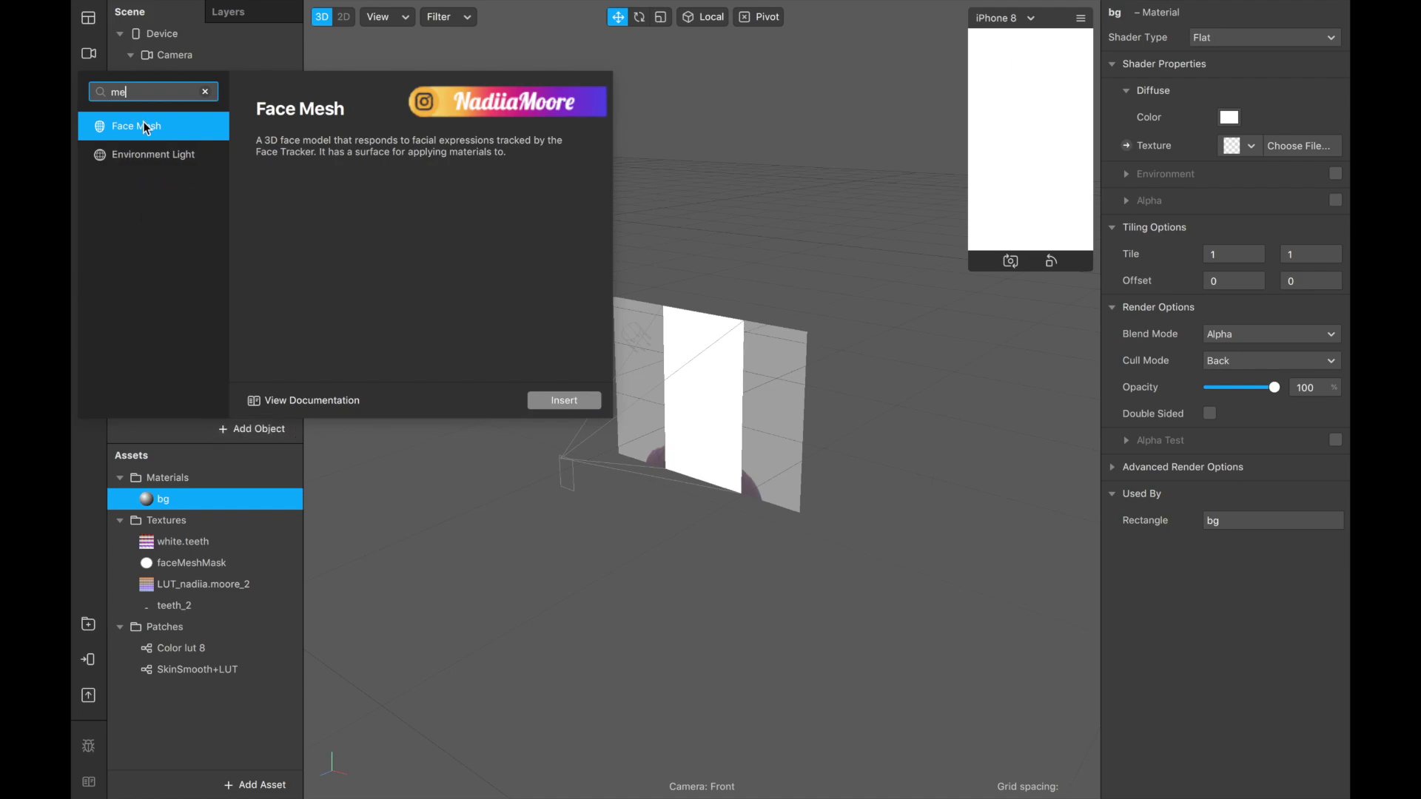
pyautogui.doubleClick(144, 123)
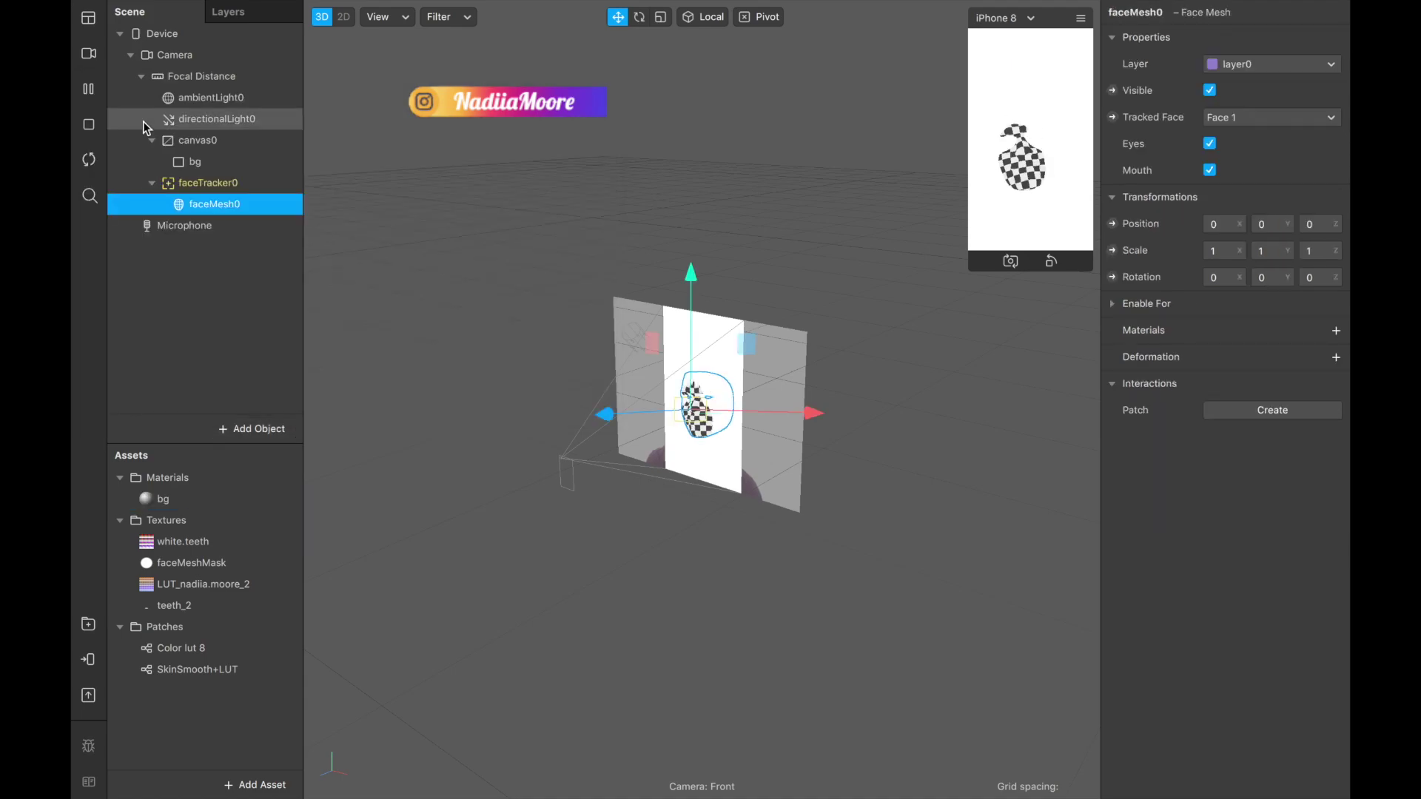
pyautogui.click(215, 183)
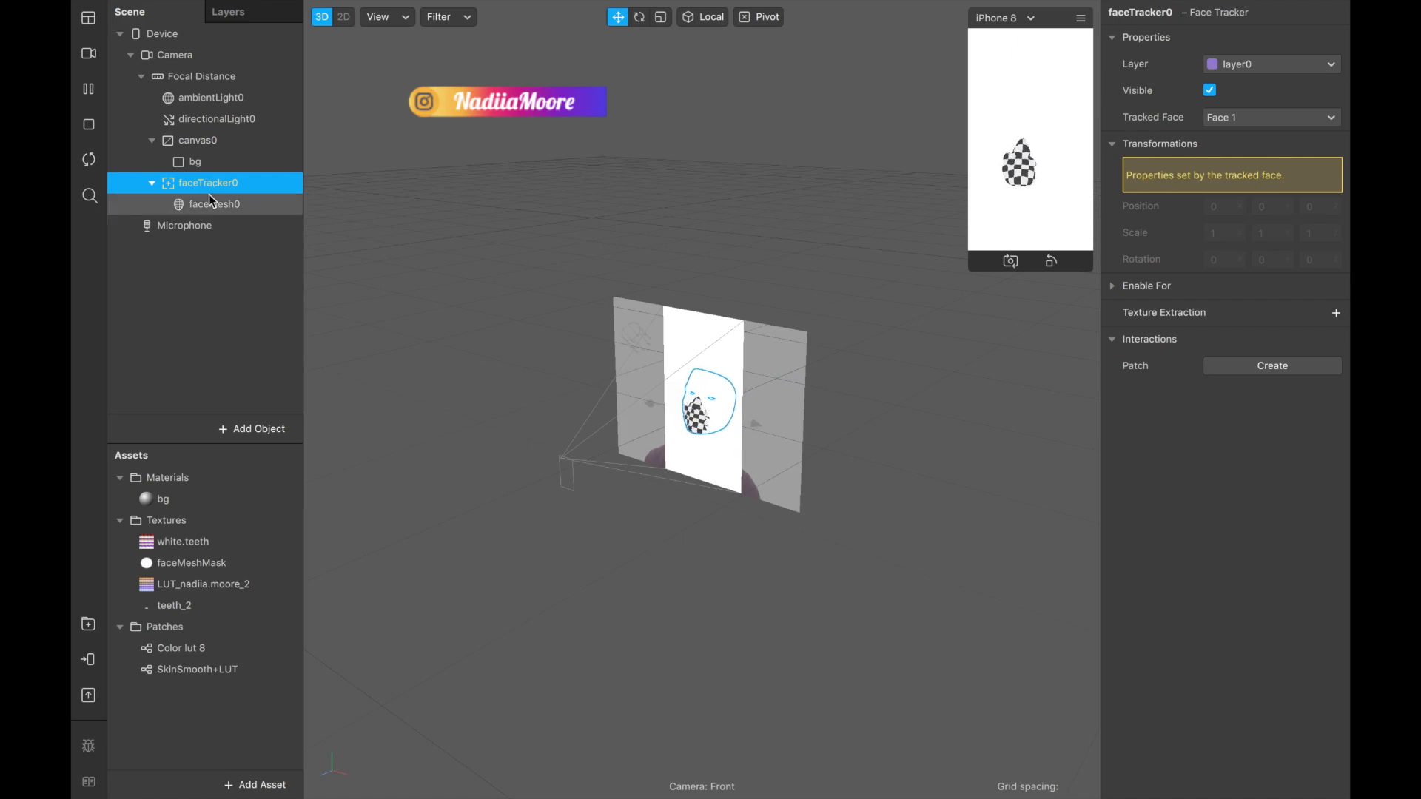
pyautogui.click(213, 204)
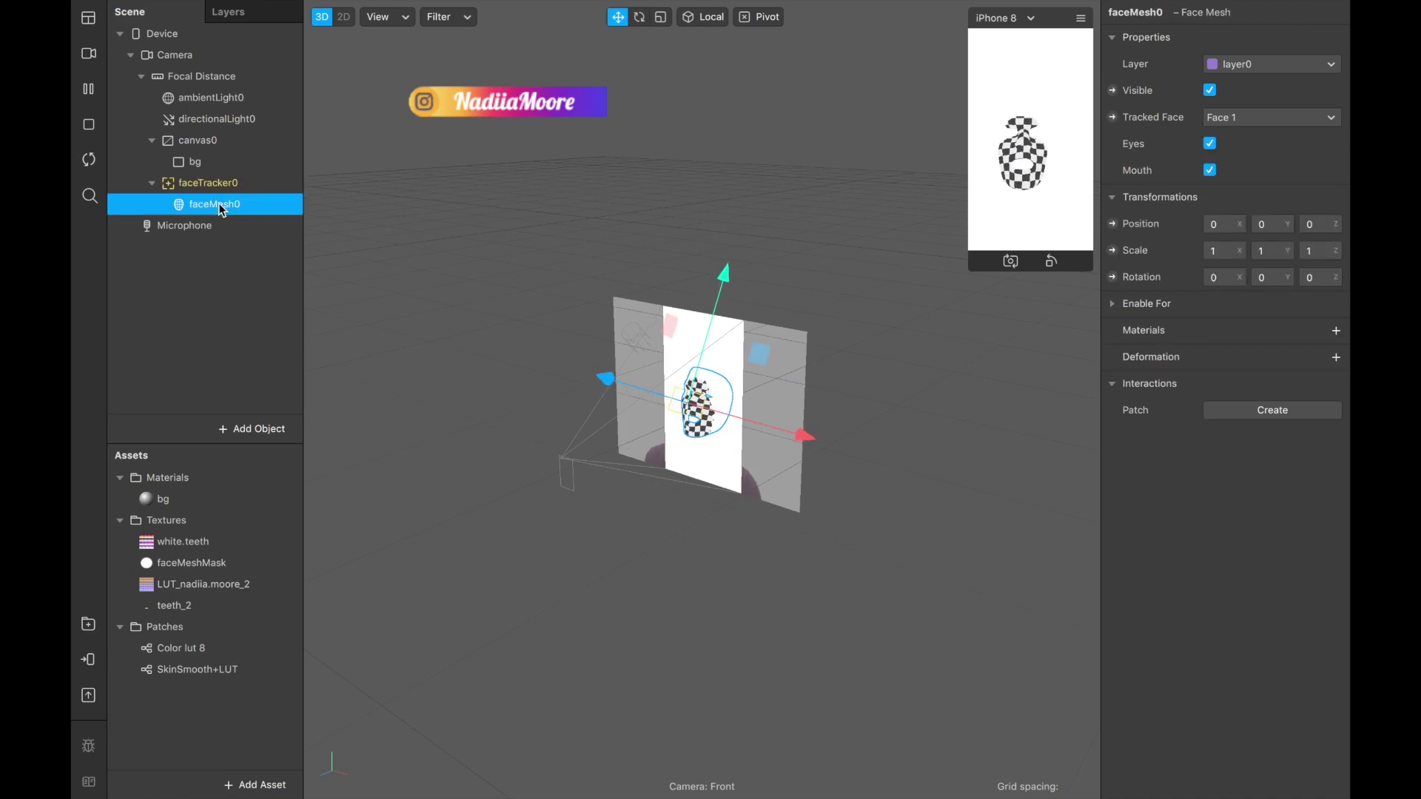
pyautogui.click(219, 205)
pyautogui.write('ret')
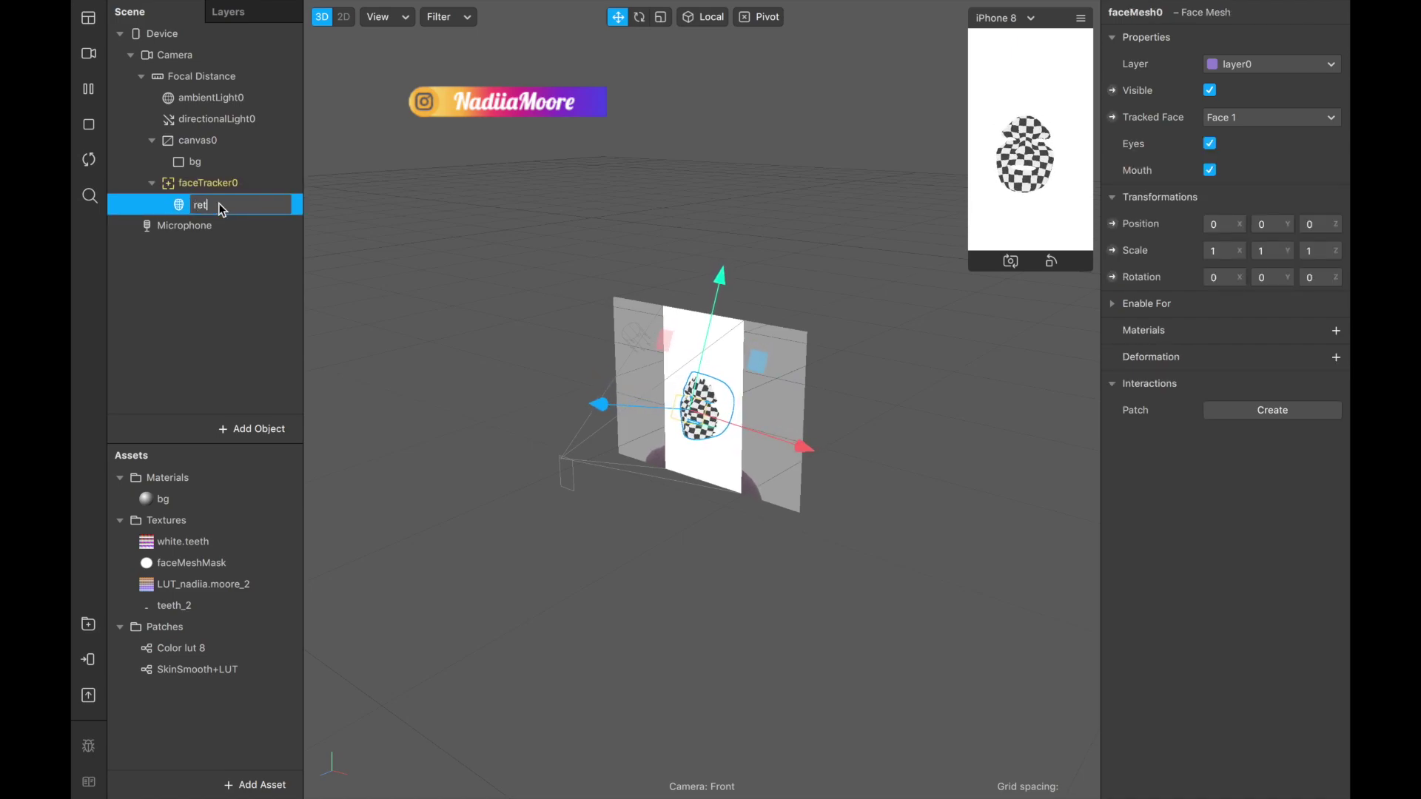
pyautogui.write('ouch')
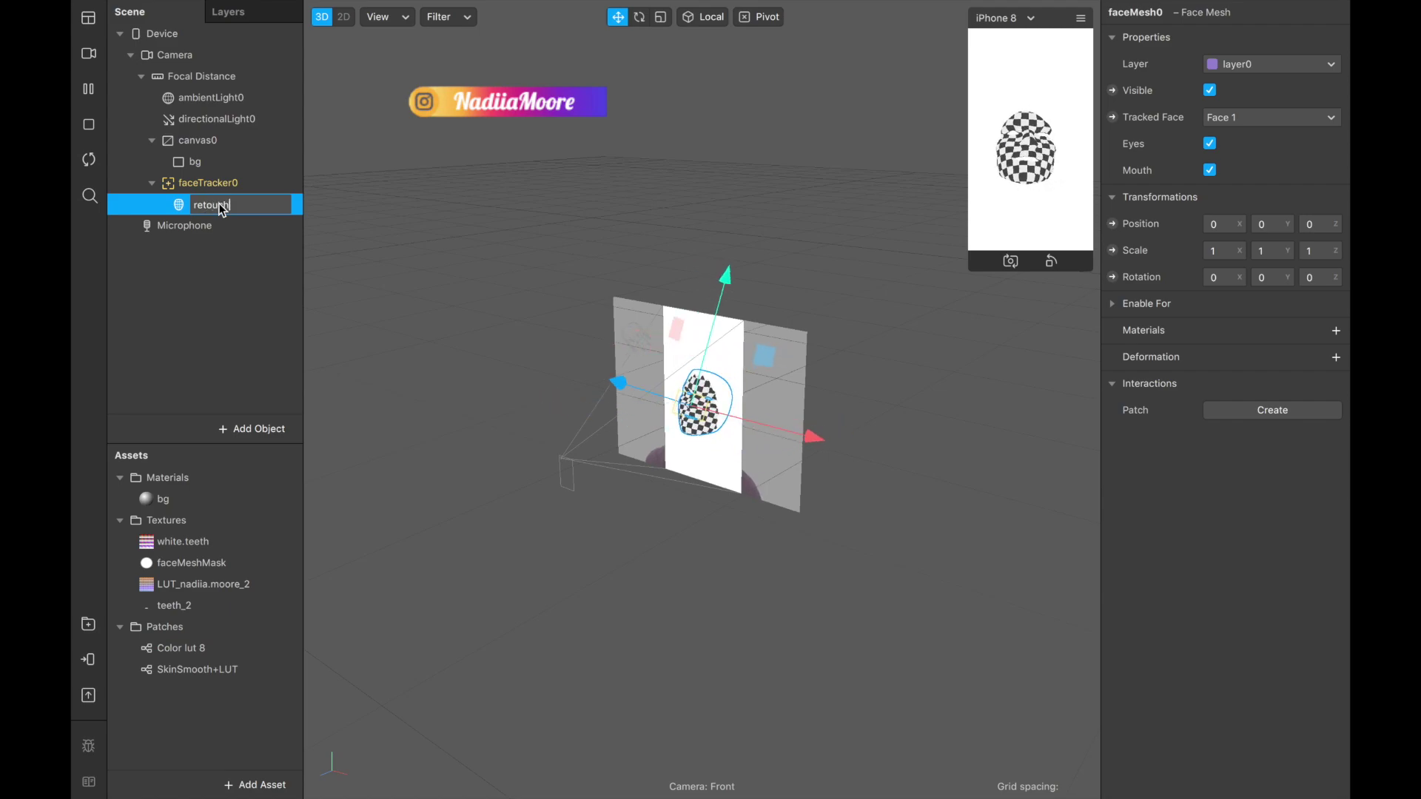
pyautogui.click(232, 265)
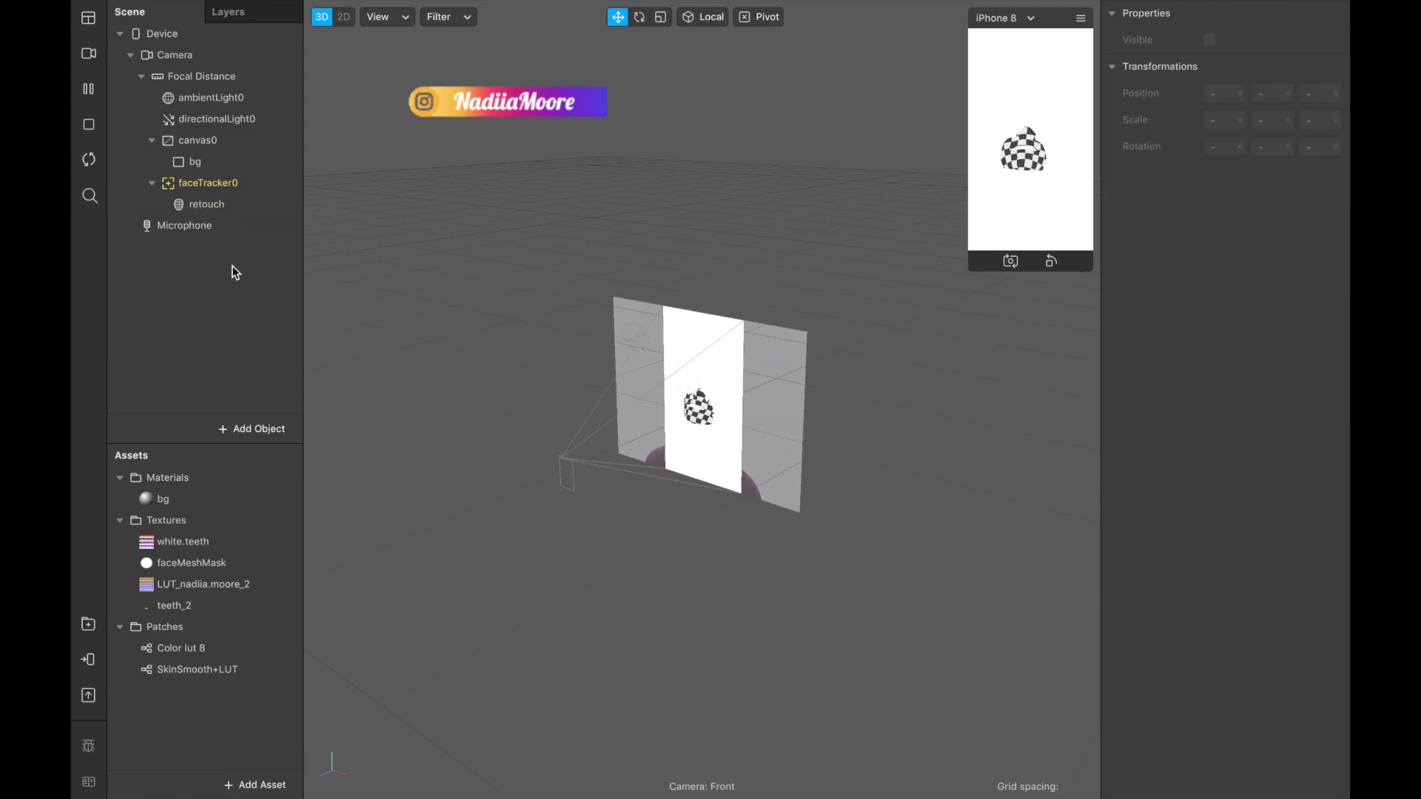
pyautogui.click(222, 207)
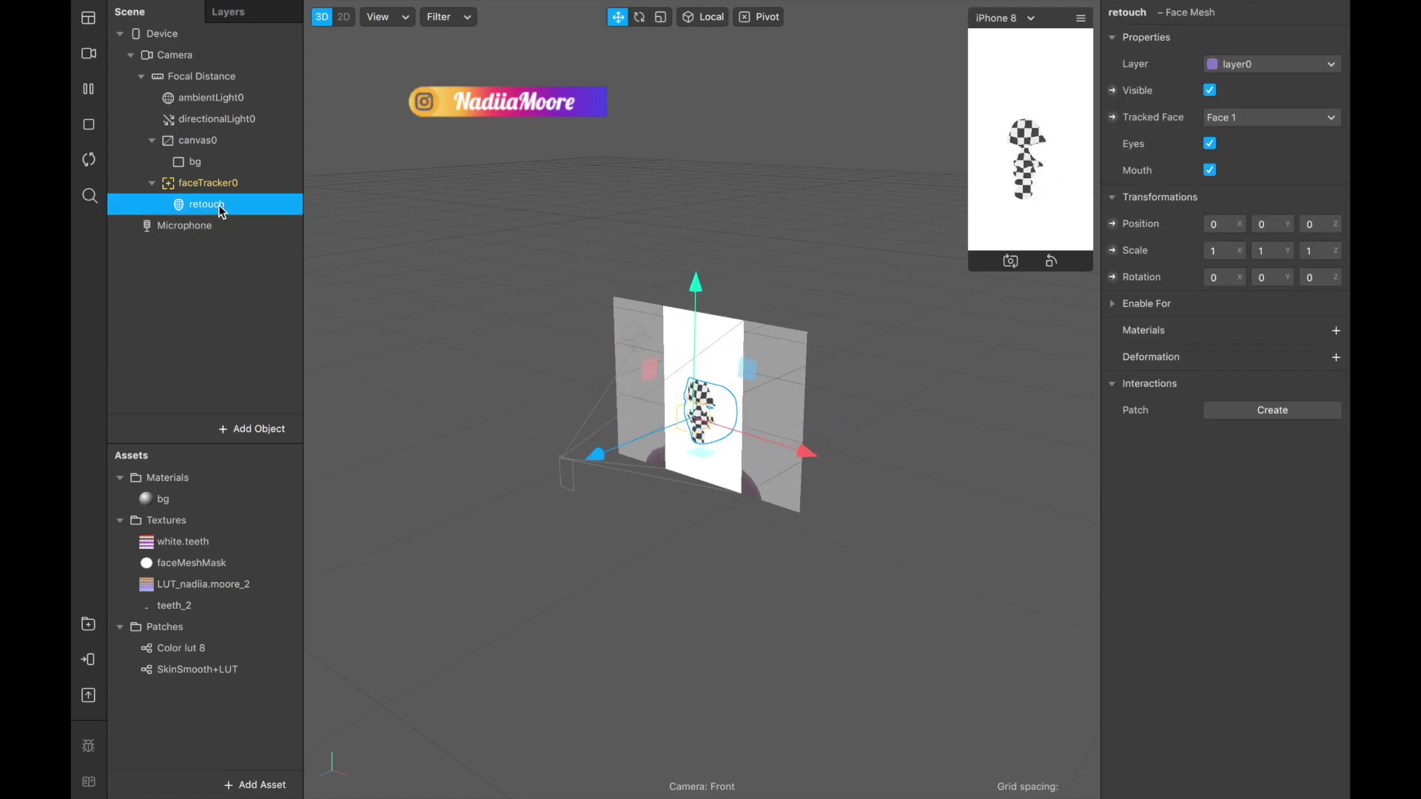
# Give retouch a new material0 using the Retouching shader at 50% skin smoothing
pyautogui.click(1337, 333)
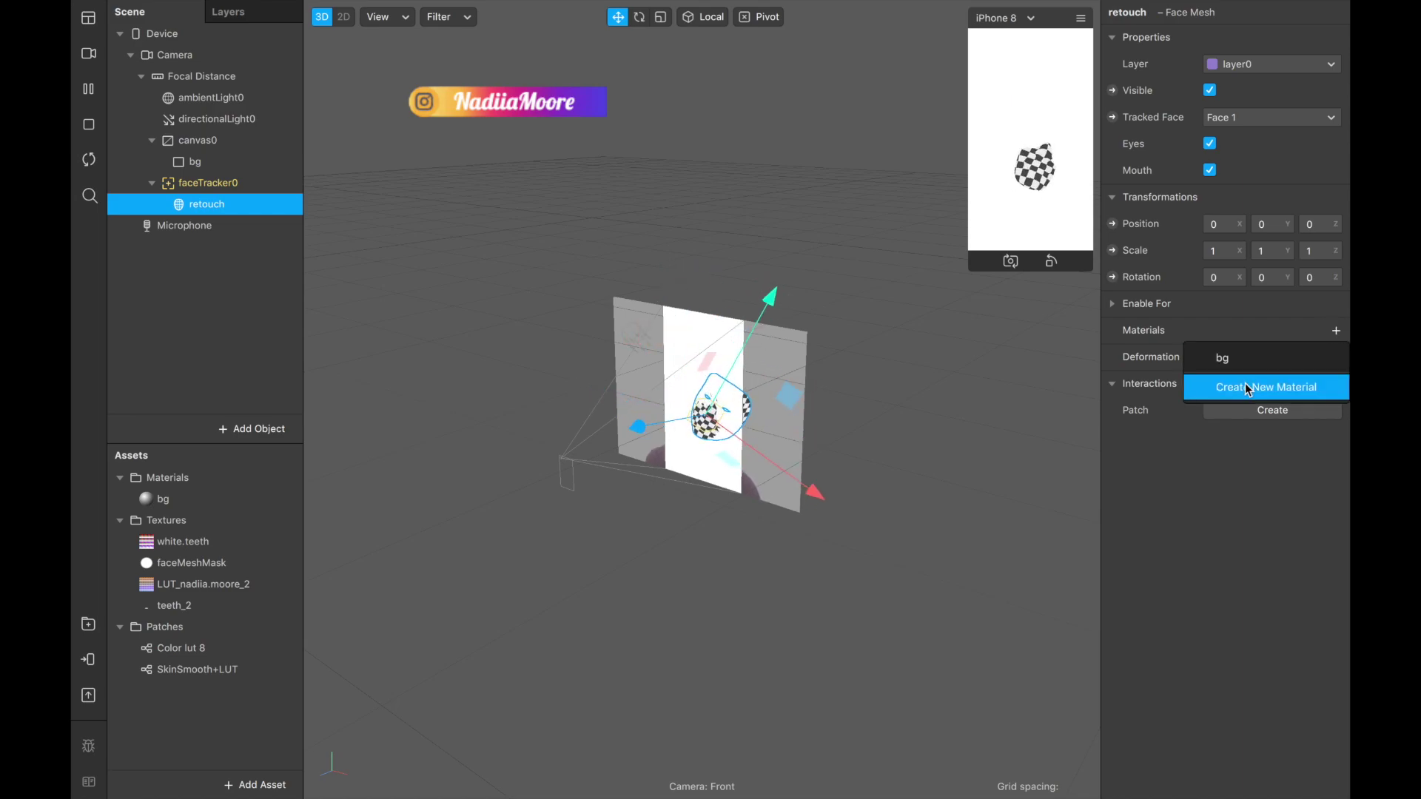
pyautogui.click(1245, 384)
pyautogui.click(194, 521)
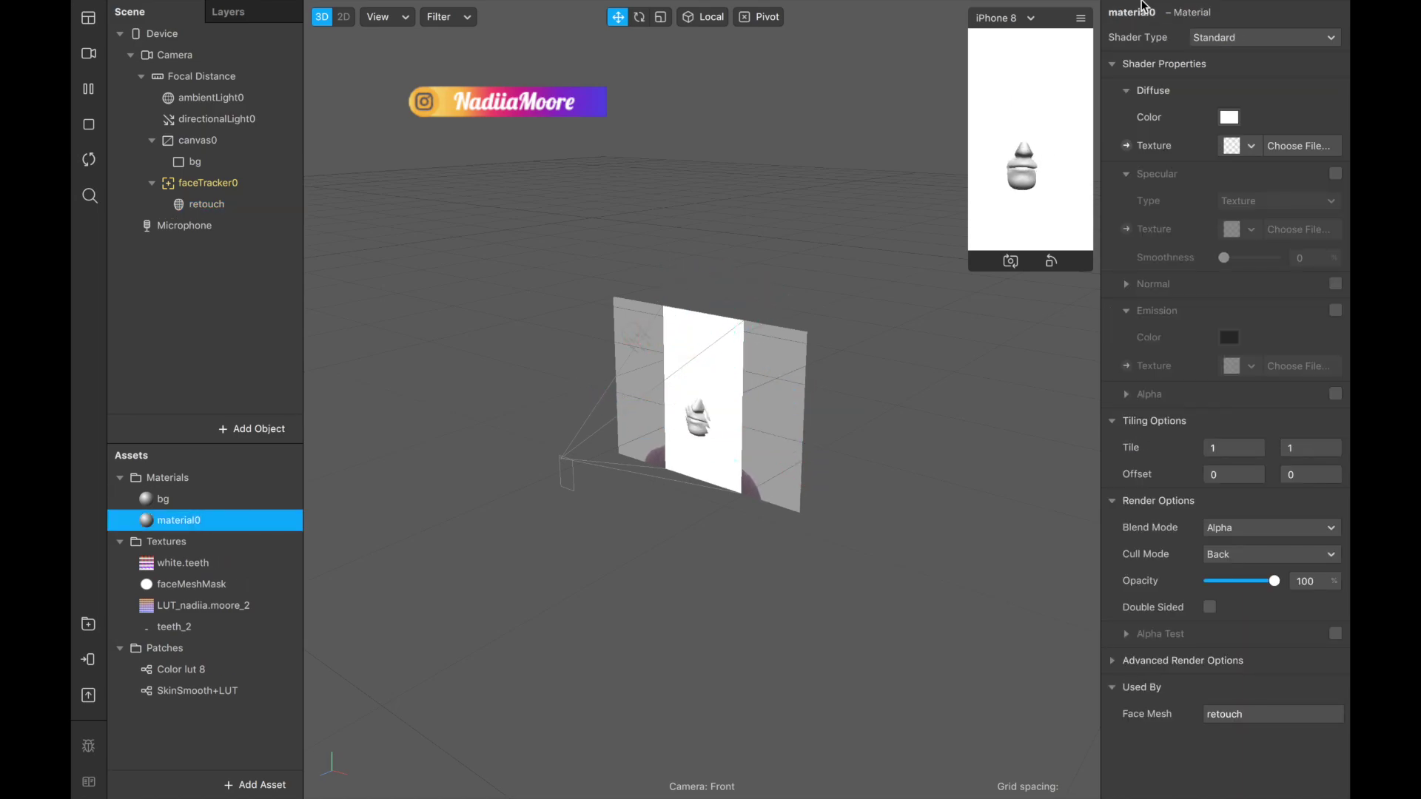
pyautogui.click(1206, 37)
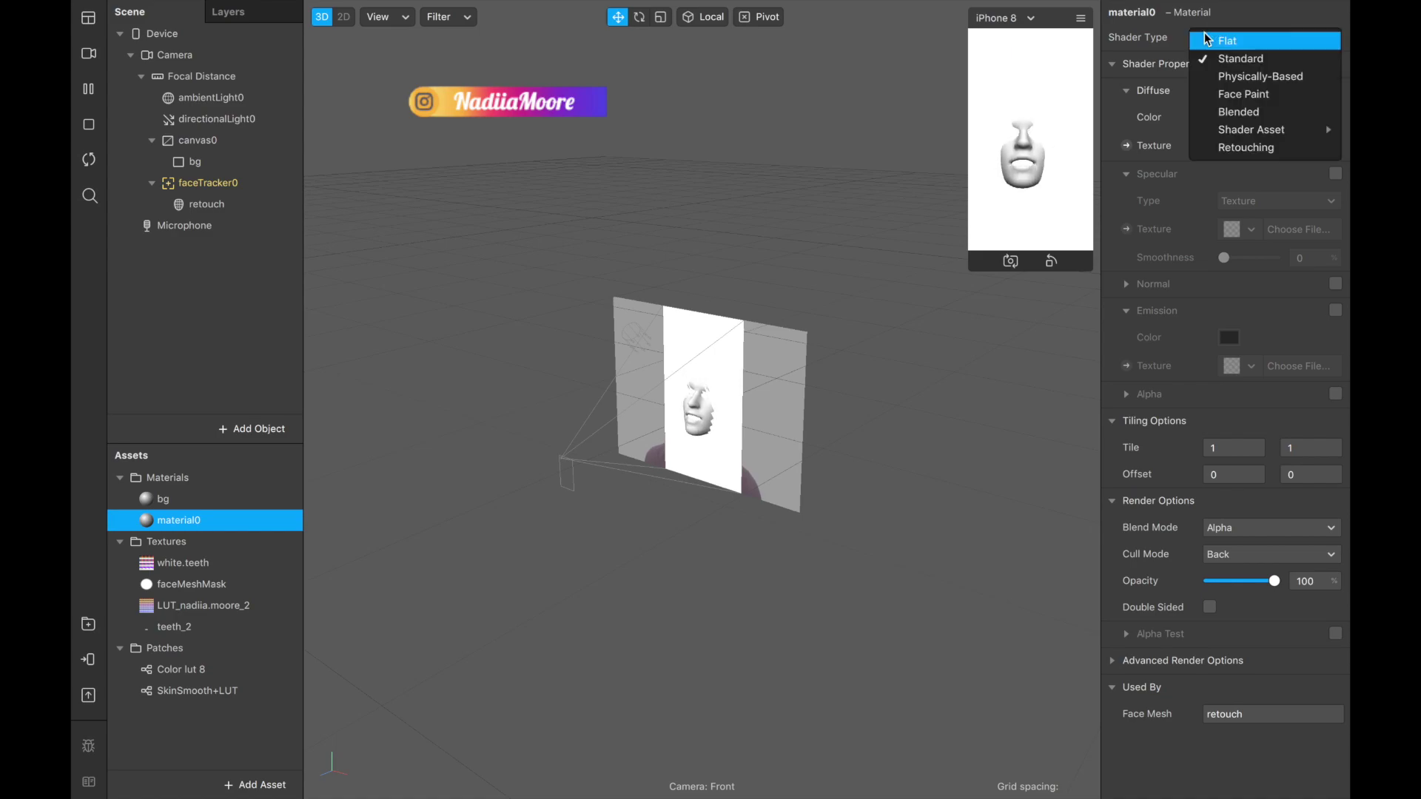
pyautogui.click(1211, 149)
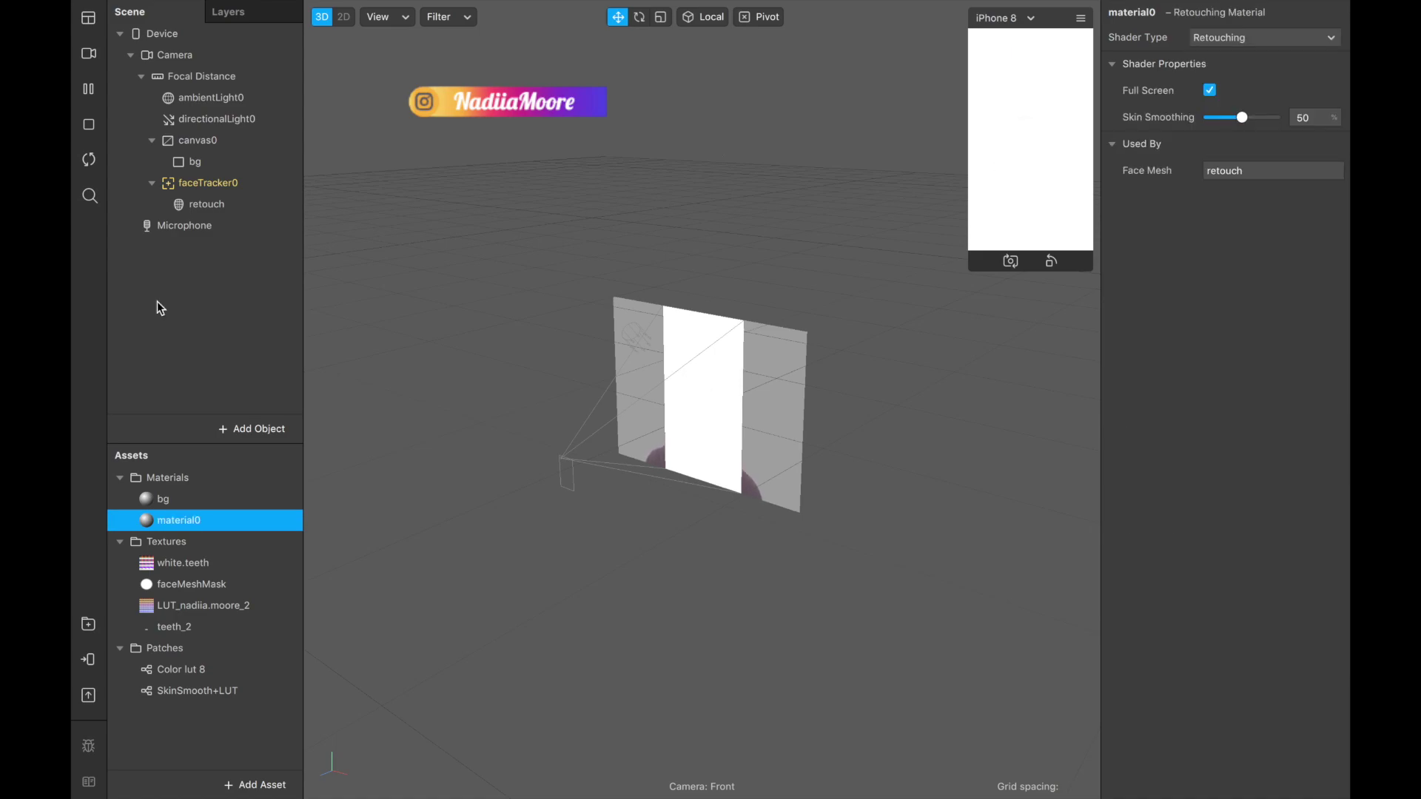
pyautogui.click(199, 182)
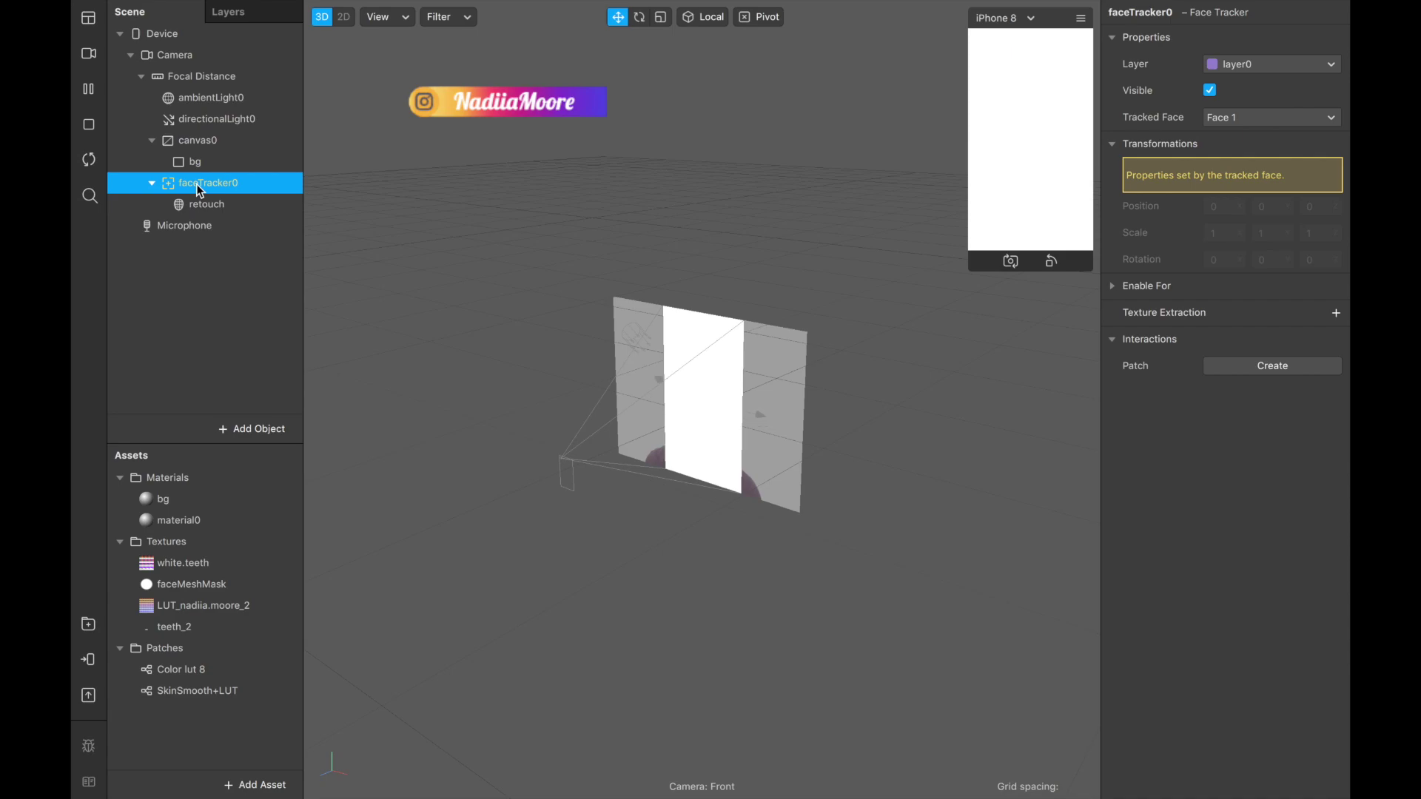
# Add a second face mesh under faceTracker0 and name it face skin lut
pyautogui.rightClick(198, 187)
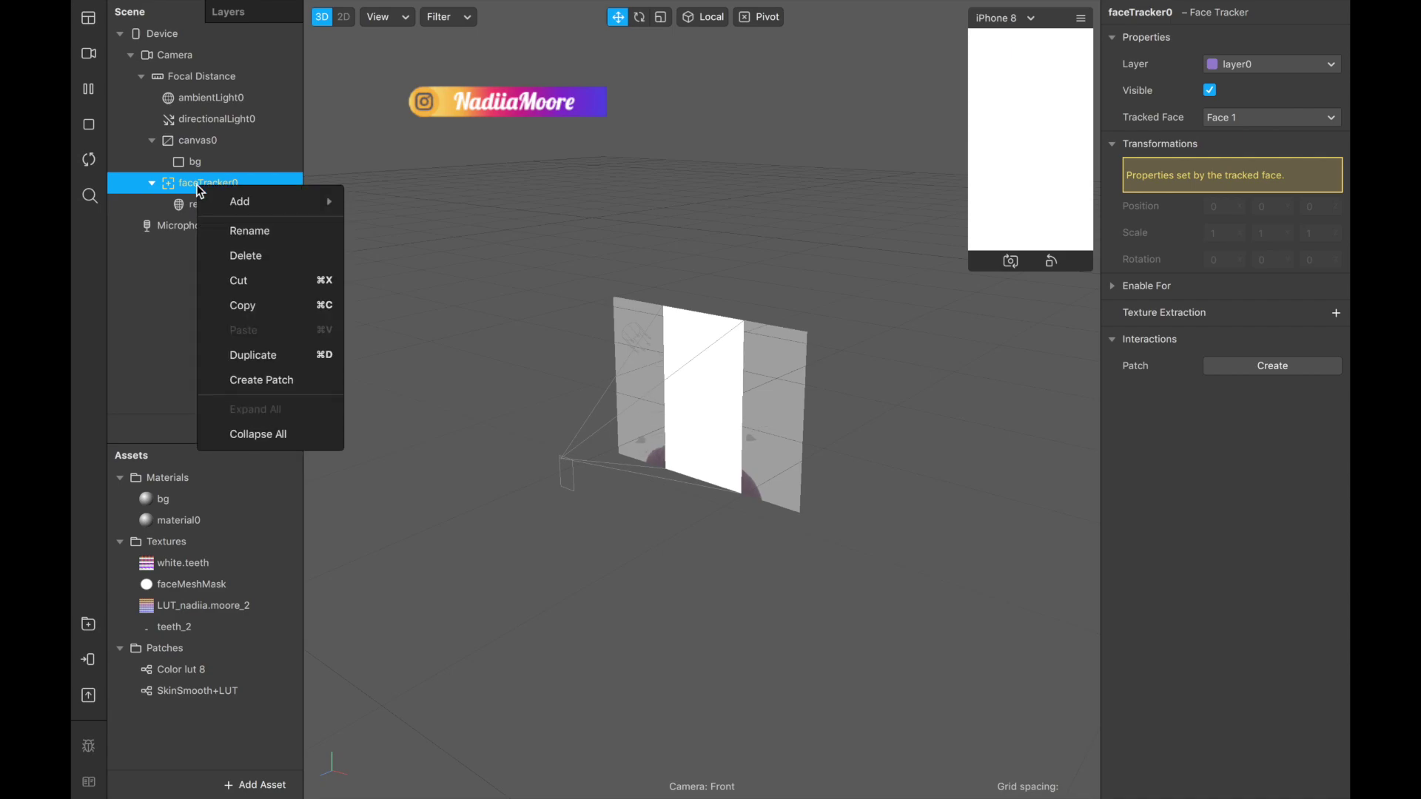
pyautogui.moveTo(206, 213)
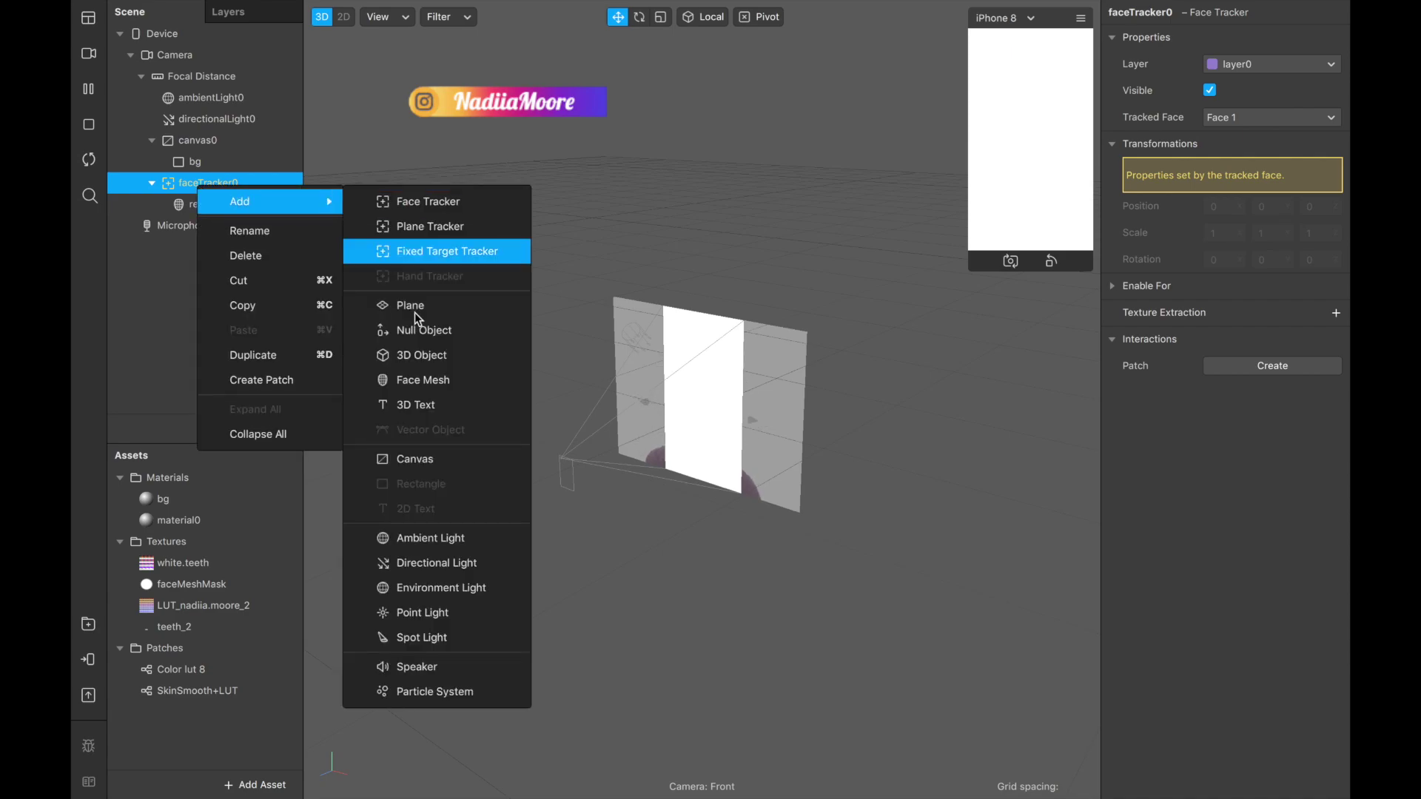
pyautogui.click(433, 380)
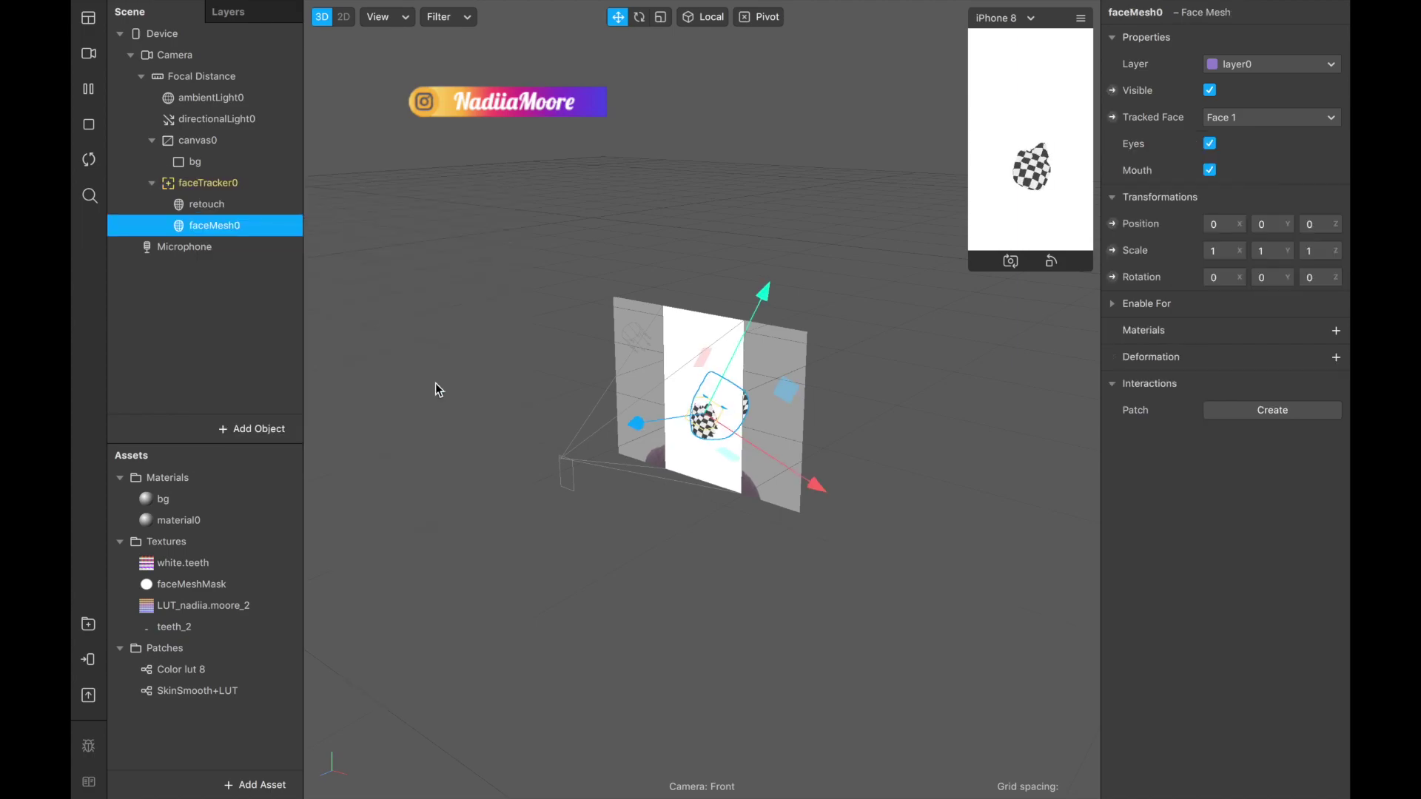
pyautogui.doubleClick(225, 230)
pyautogui.write('fa')
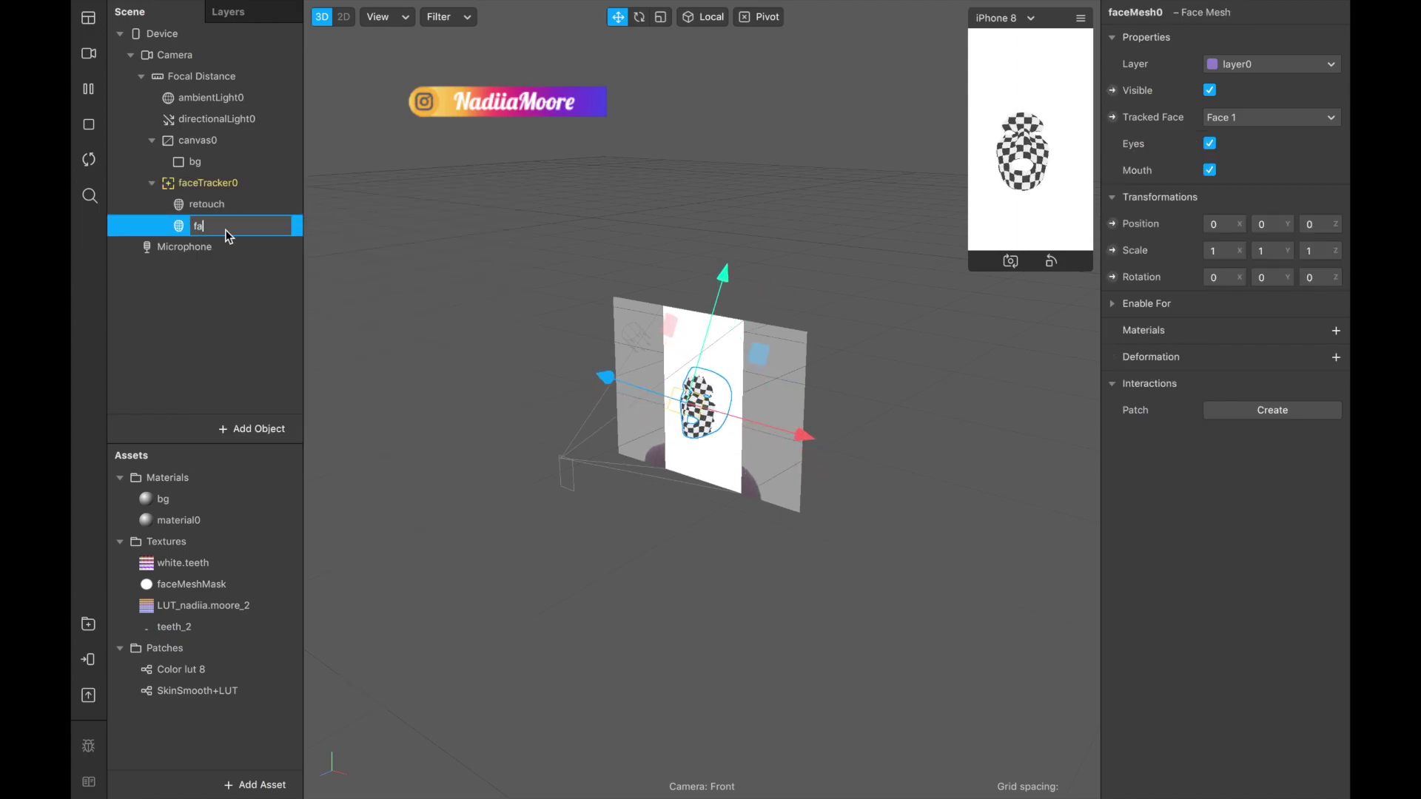
pyautogui.write('ce skin ')
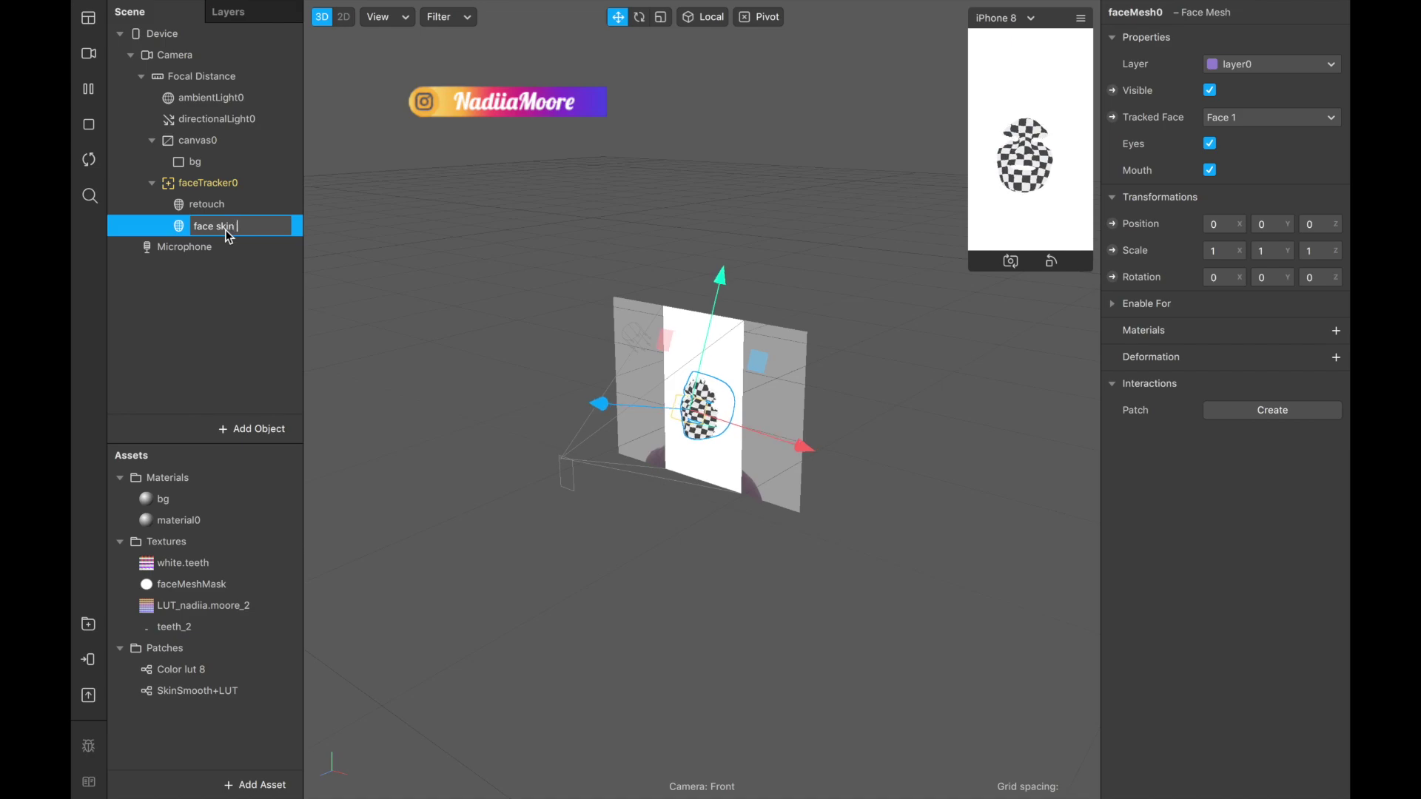
pyautogui.write('lut')
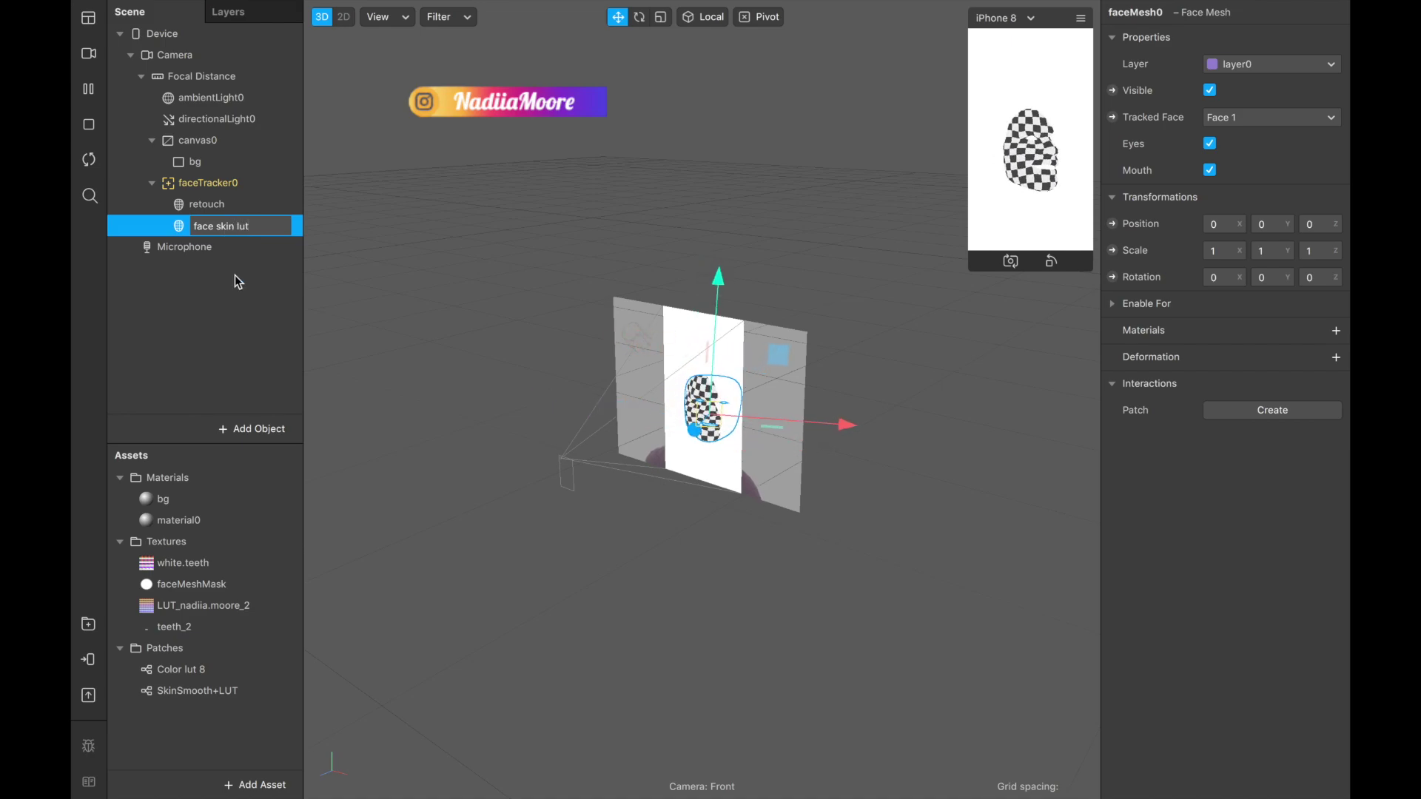
pyautogui.click(234, 276)
# Create a new material for the face skin lut mesh and rename it face skin lut
pyautogui.click(226, 230)
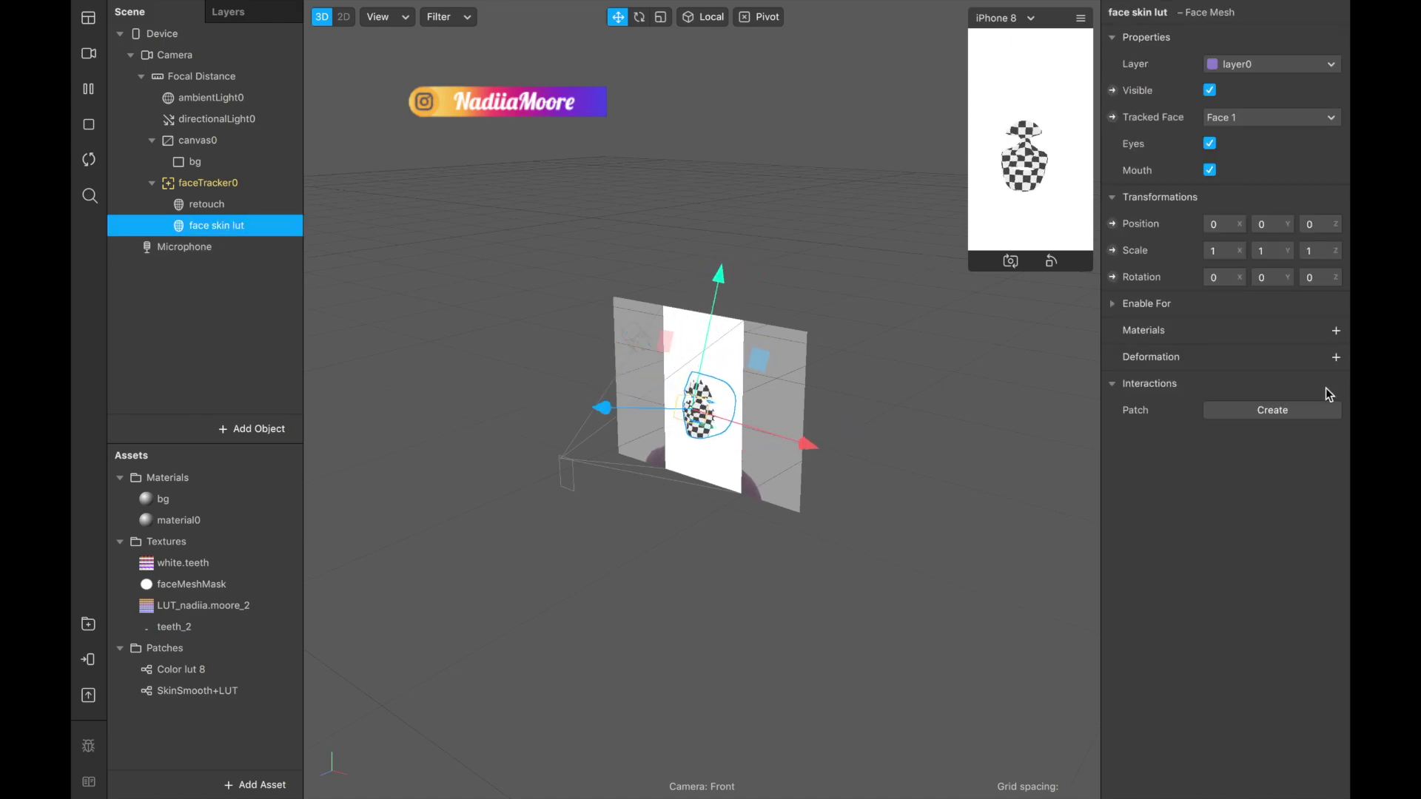
pyautogui.click(1335, 331)
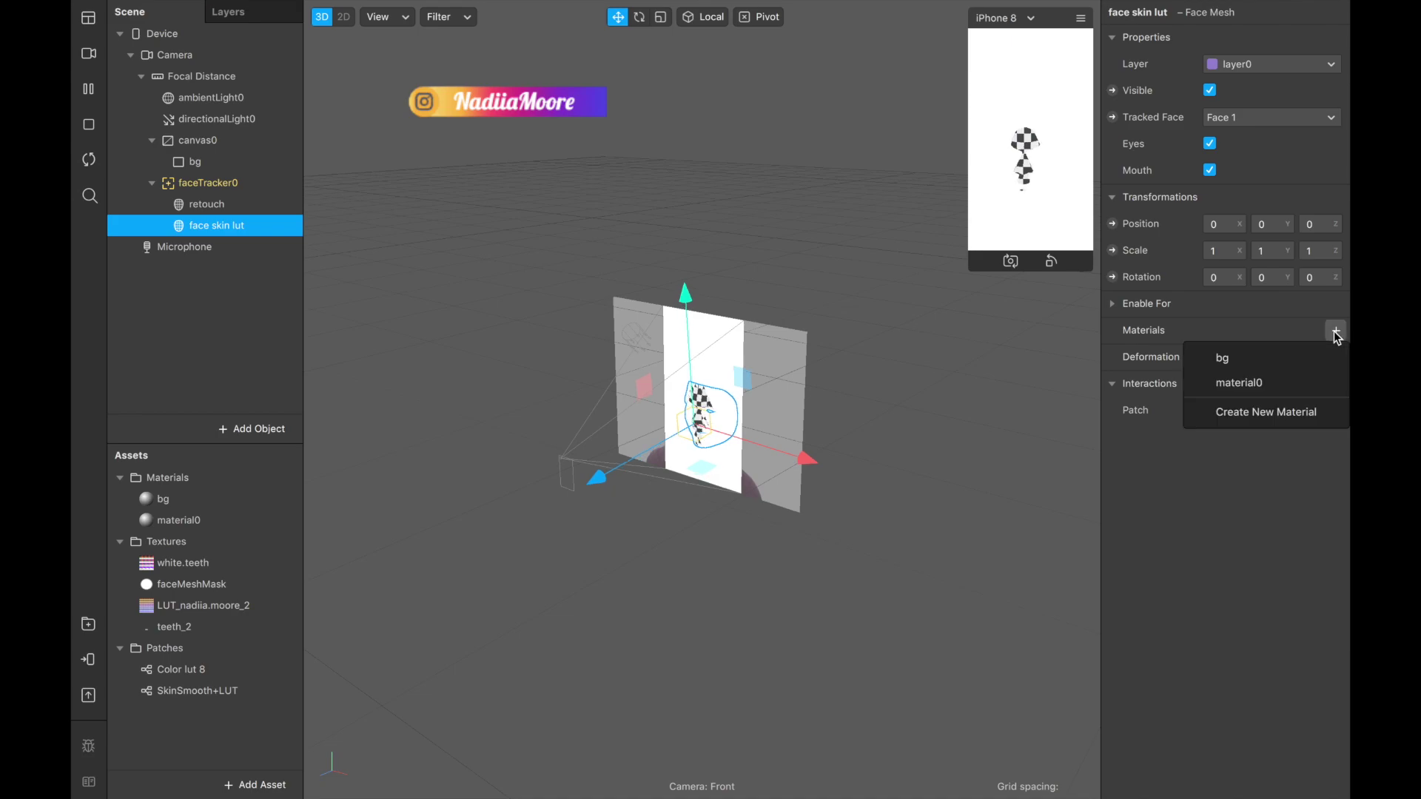
pyautogui.click(1227, 413)
pyautogui.doubleClick(222, 542)
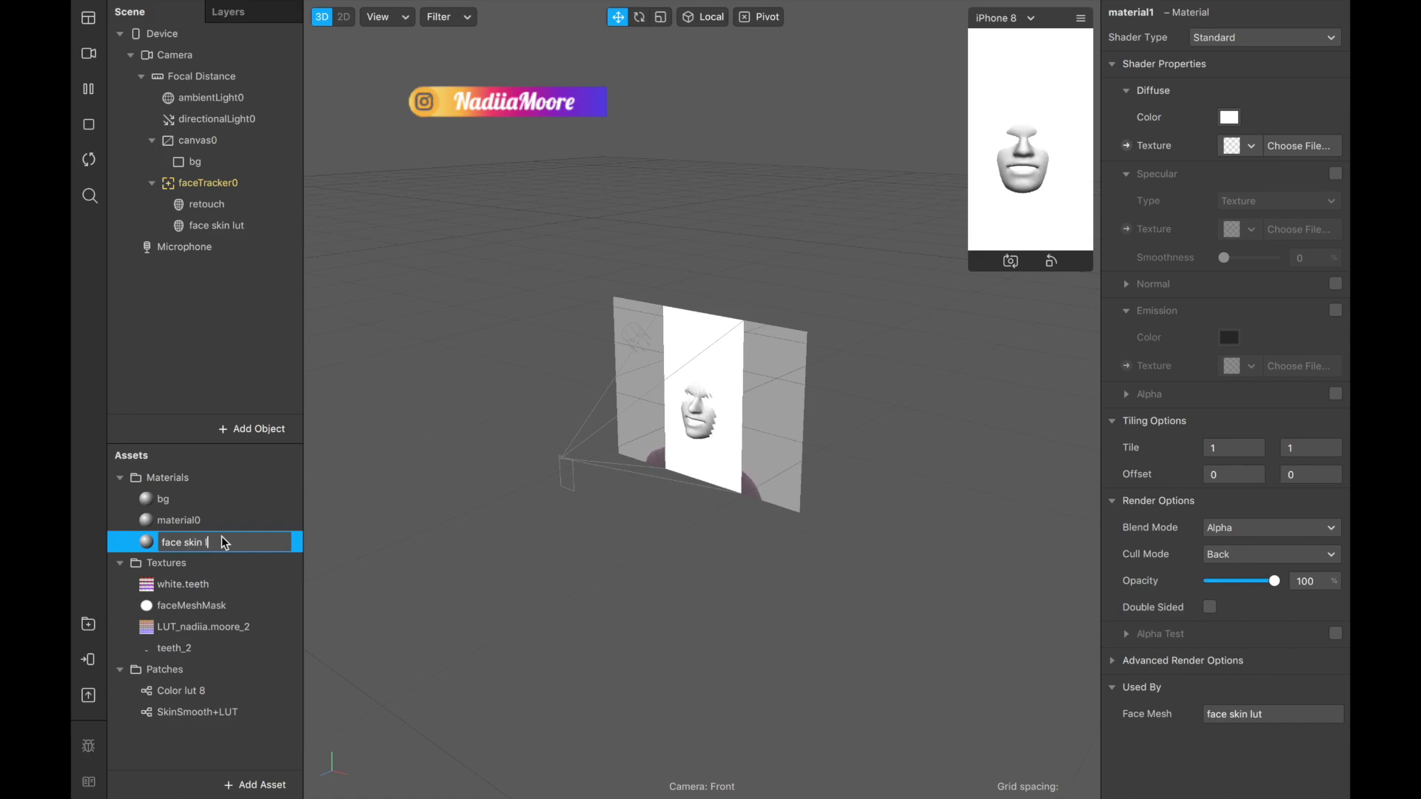
pyautogui.write('face skin lut')
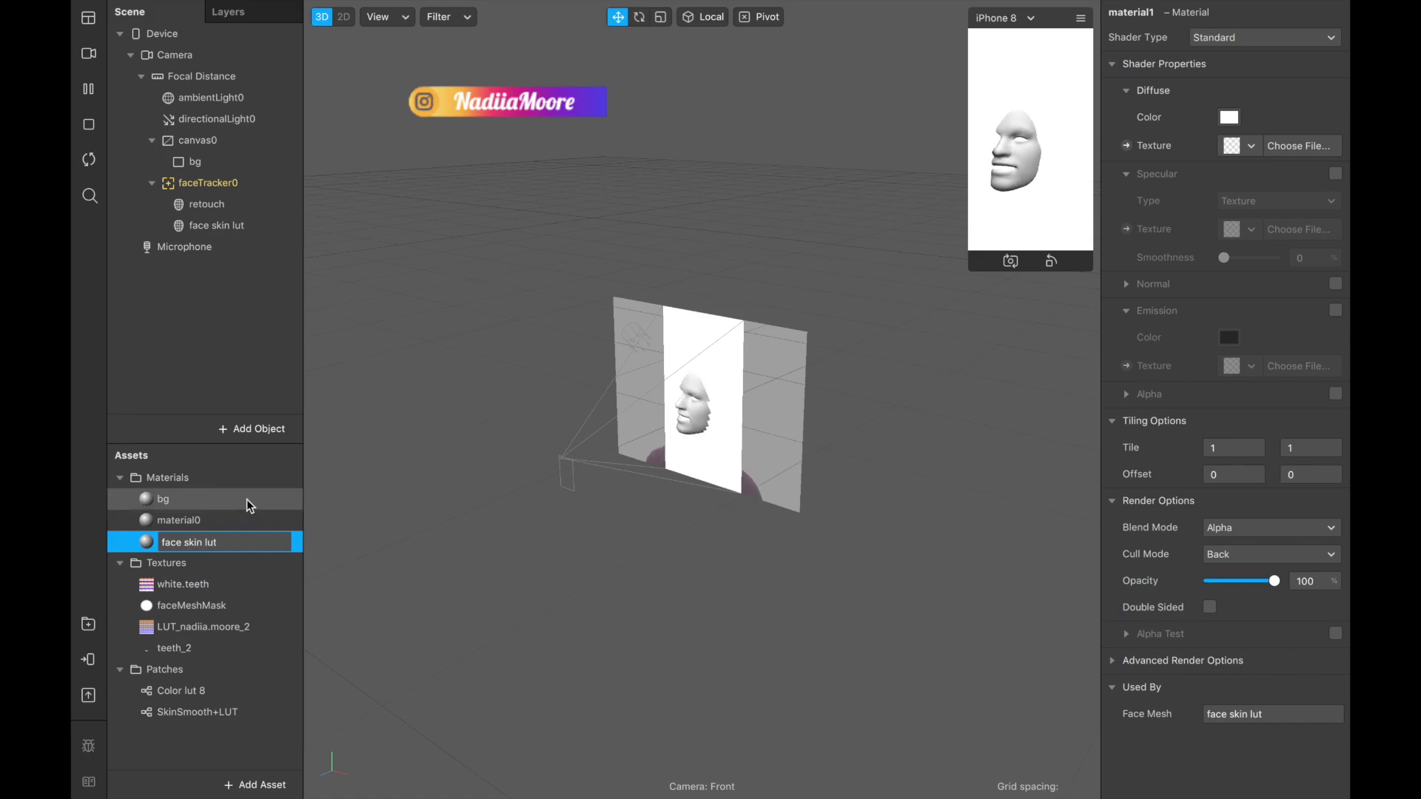
pyautogui.click(246, 499)
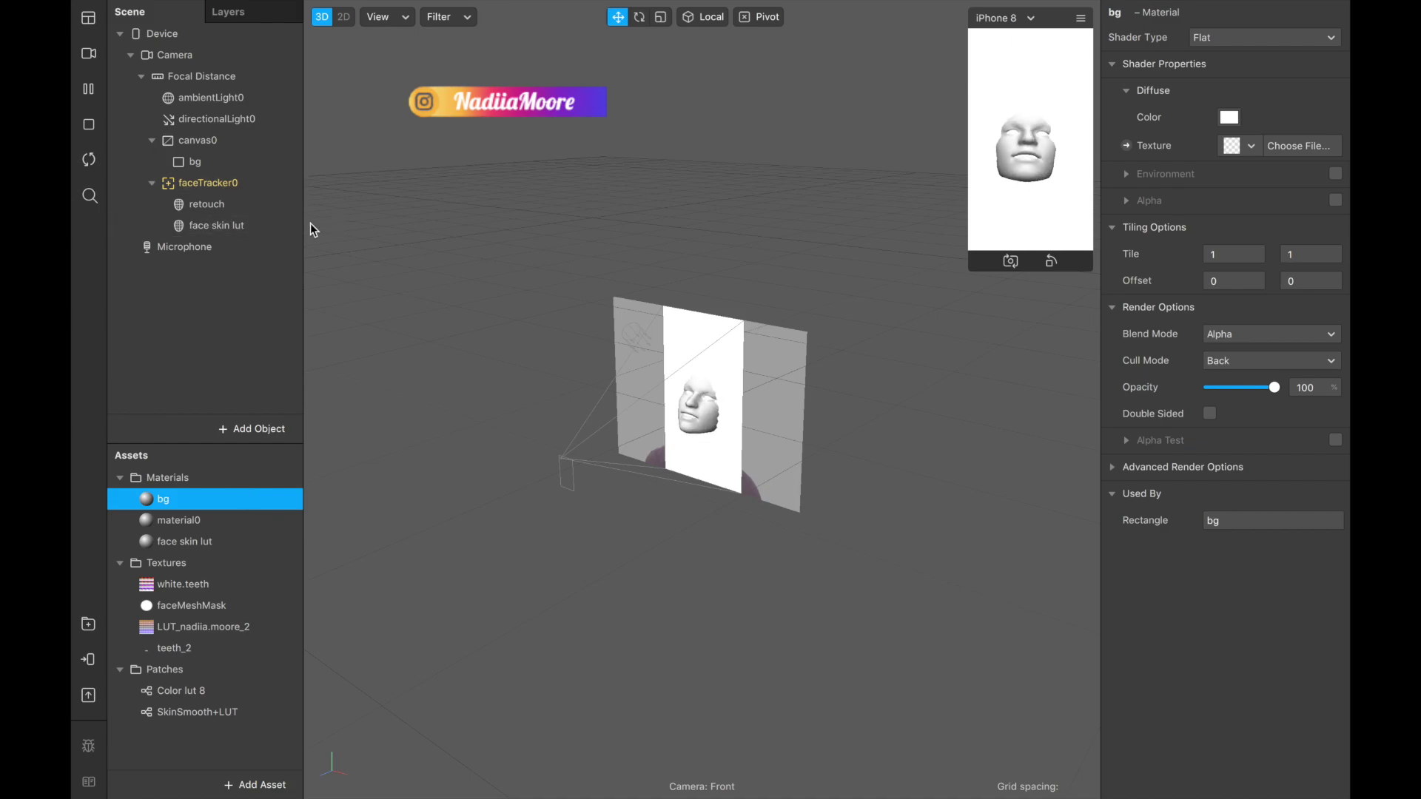
pyautogui.moveTo(380, 6)
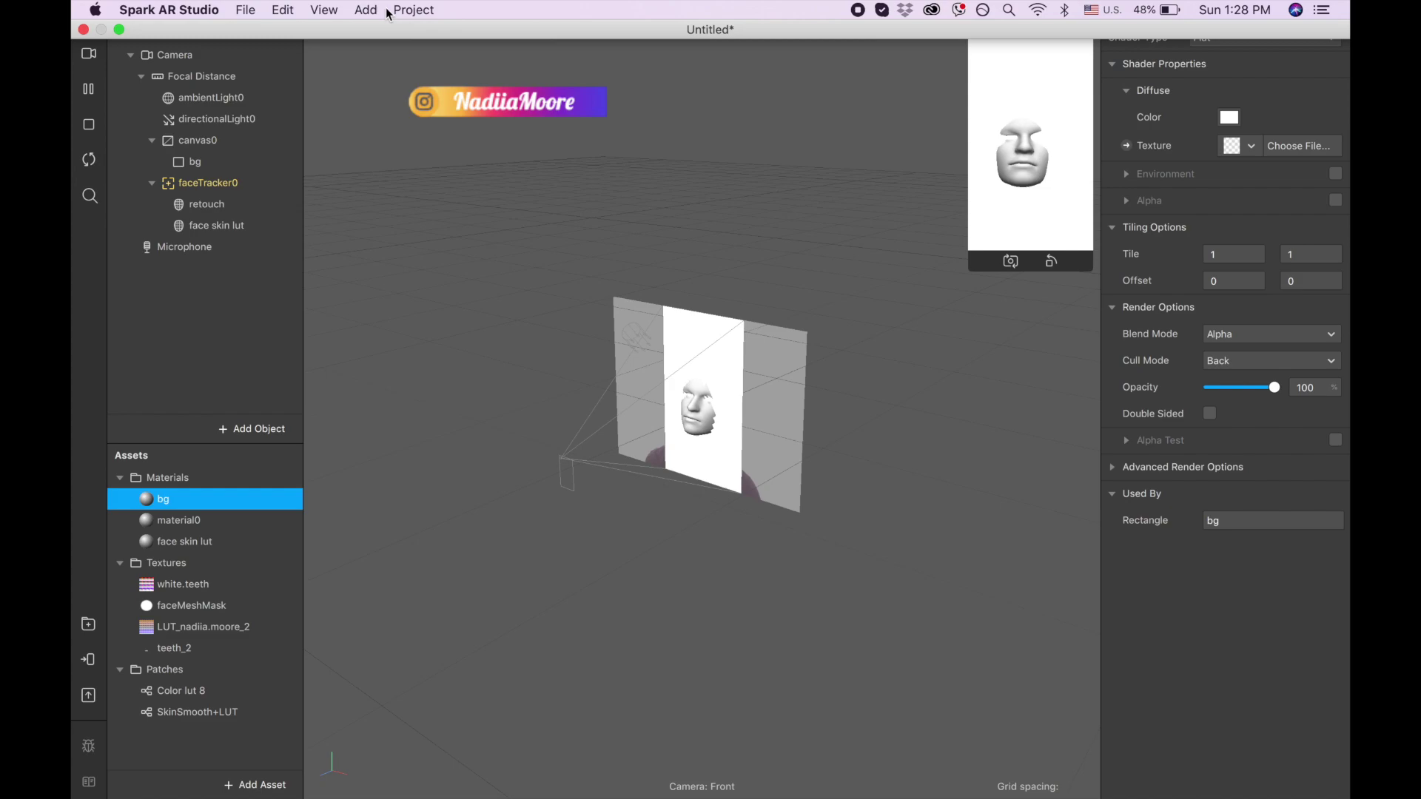
# Show the Patch Editor from the View menu, enlarge it, and drop in the SkinSmooth+LUT patch
pyautogui.click(326, 12)
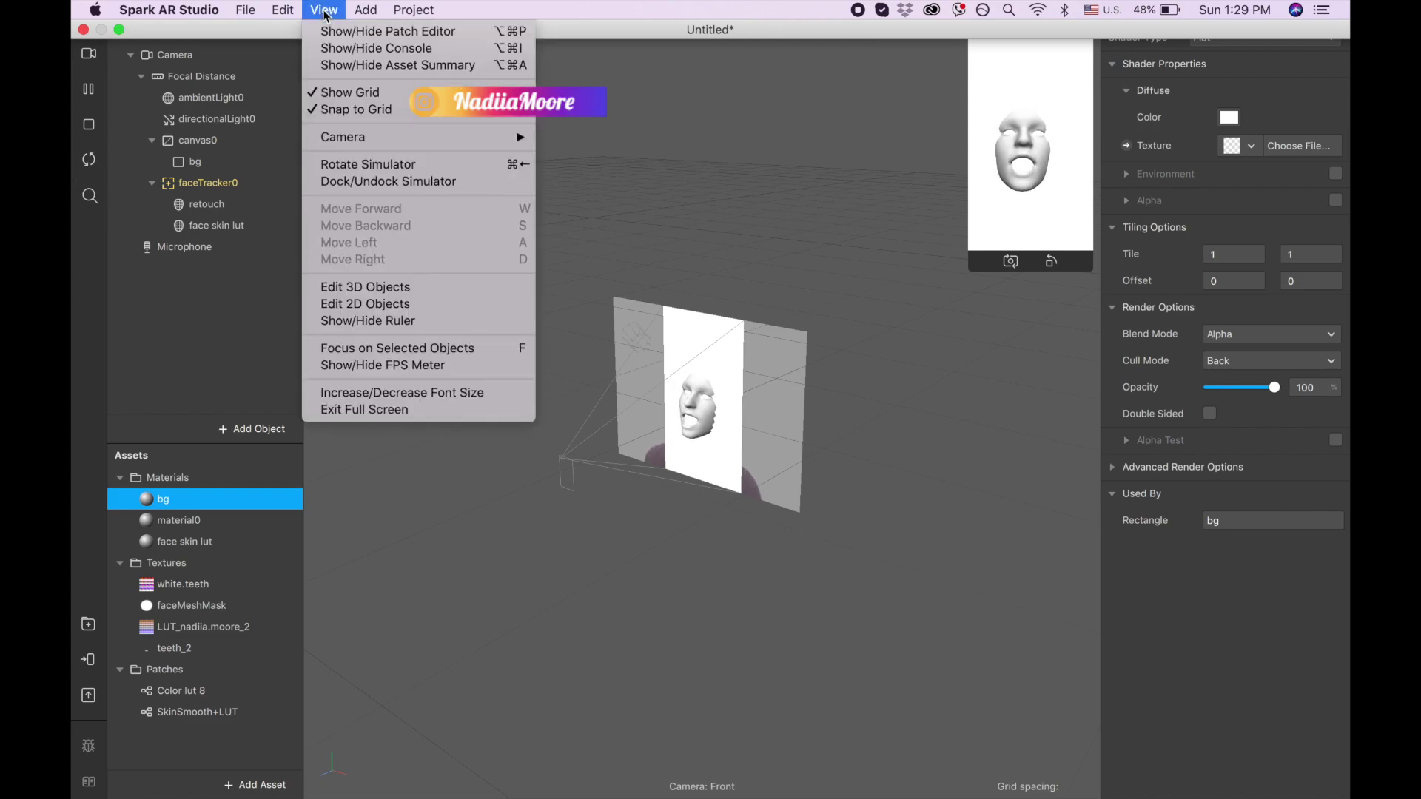
pyautogui.click(370, 34)
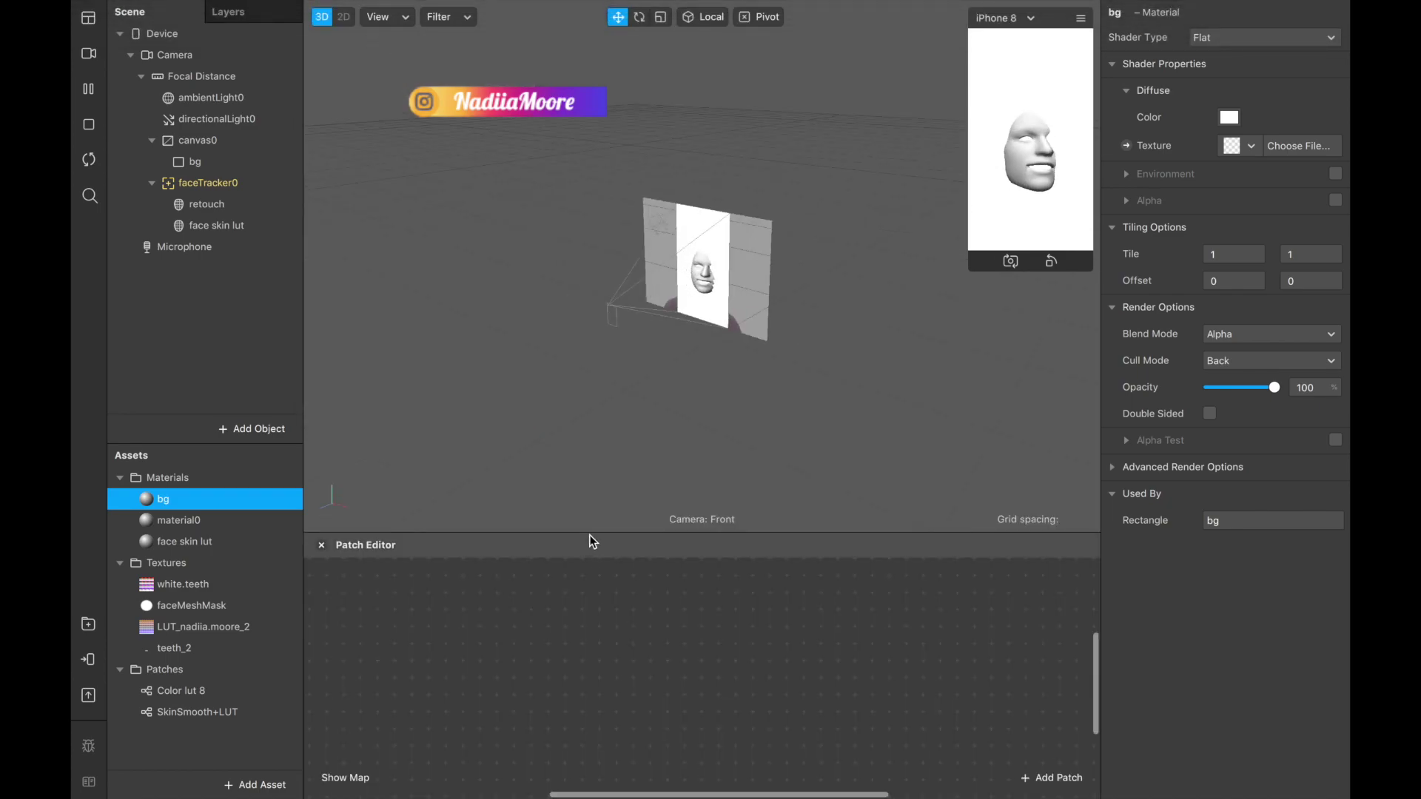
pyautogui.moveTo(589, 531); pyautogui.dragTo(620, 246)
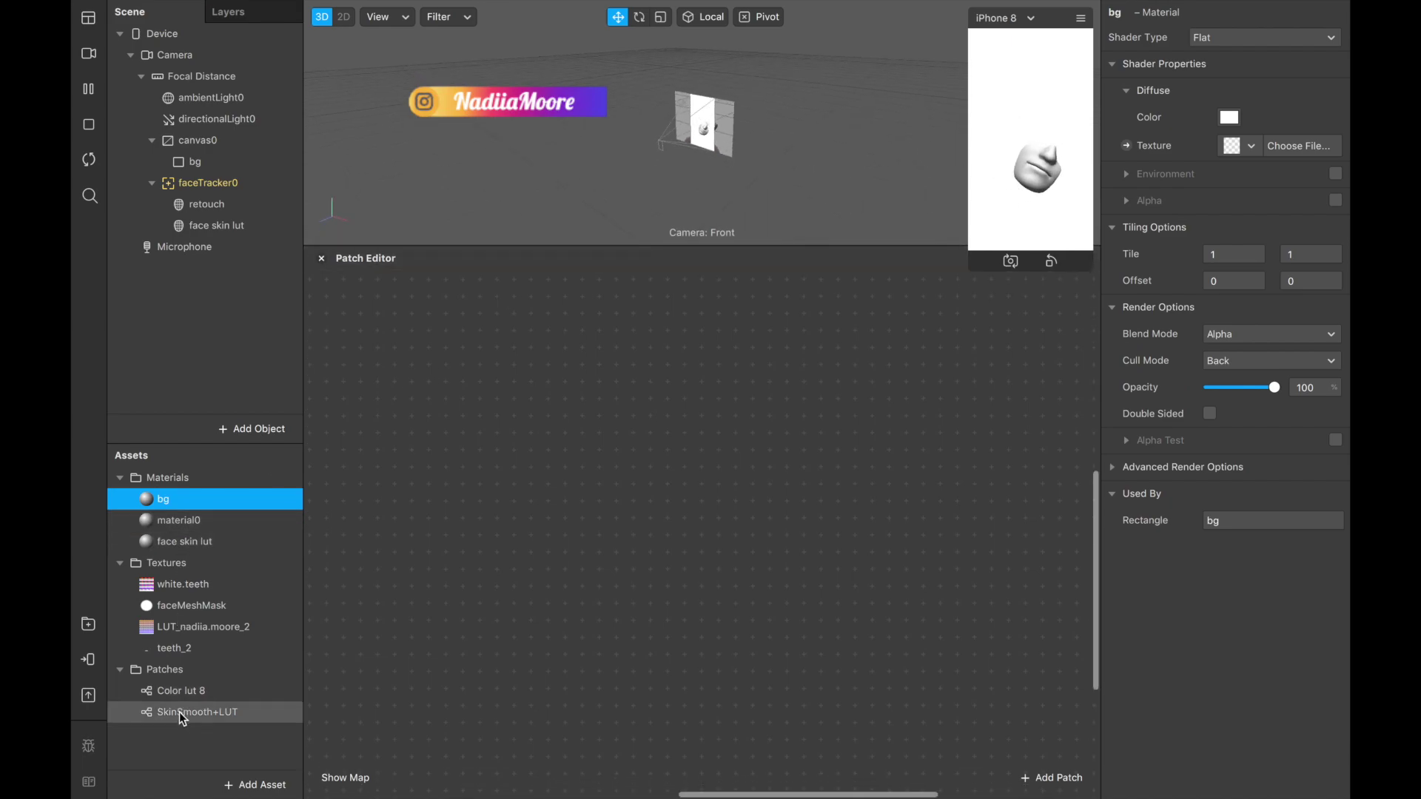
pyautogui.moveTo(179, 712); pyautogui.dragTo(557, 392)
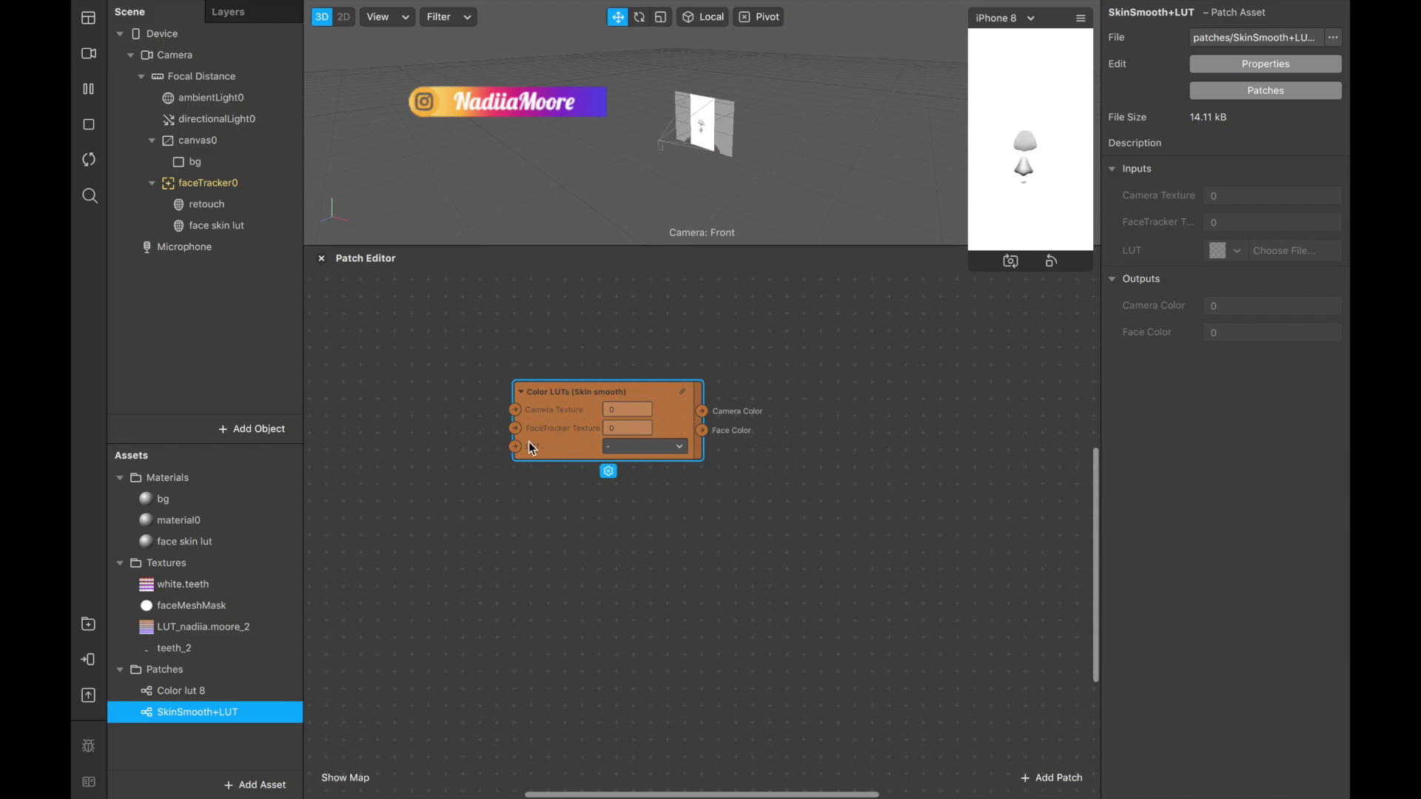
# Extract cameraTexture0 from the camera and wire its RGBA output into the Color LUTs Camera Texture input
pyautogui.click(174, 55)
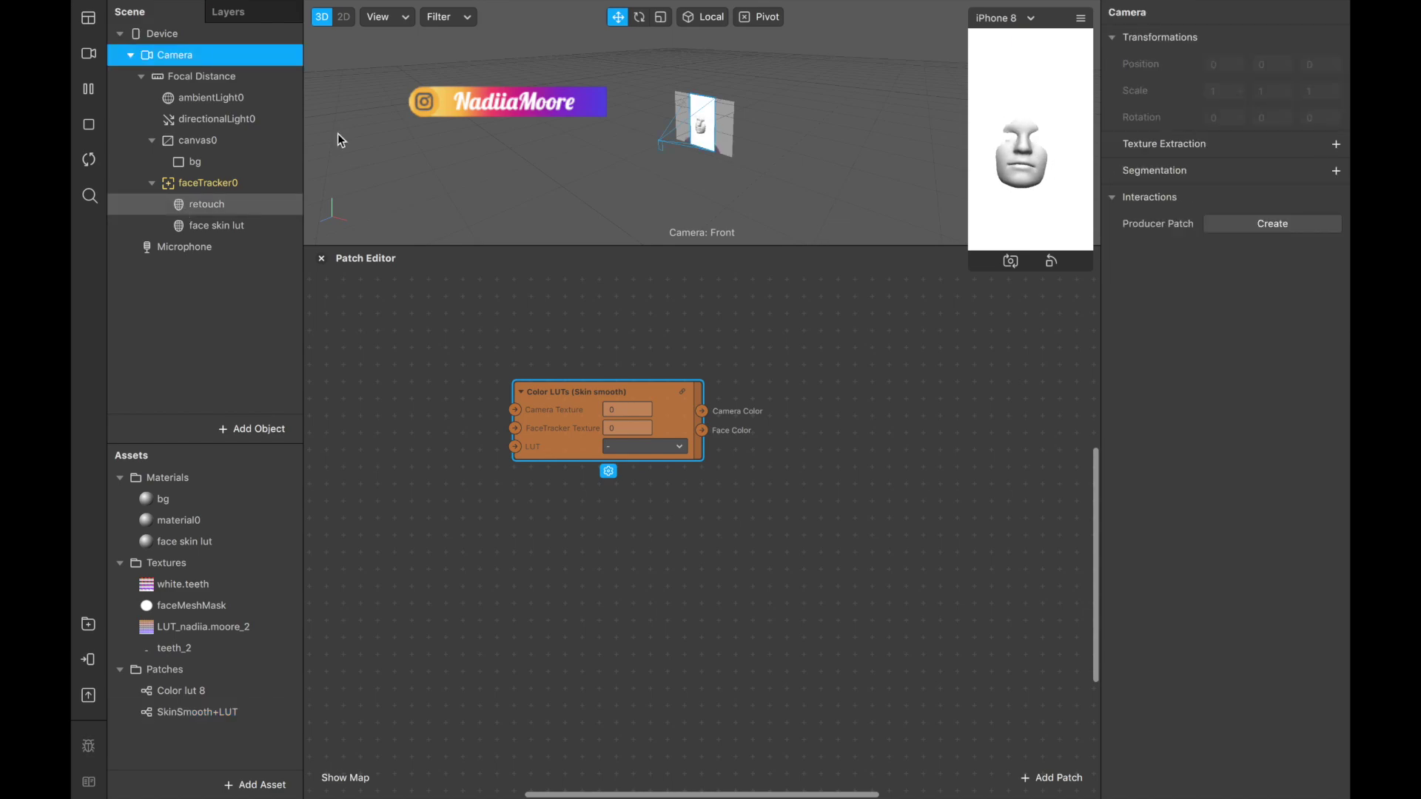
pyautogui.click(1336, 145)
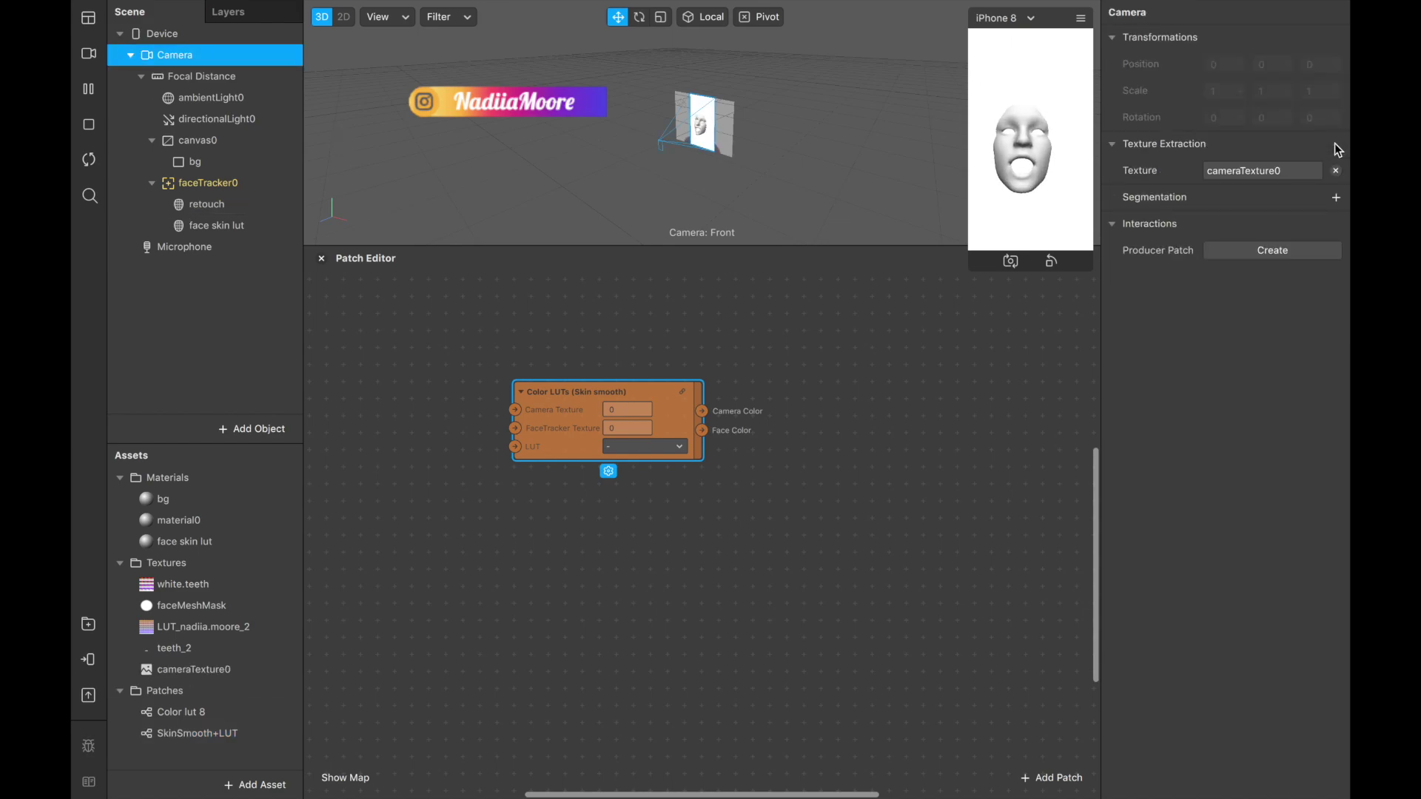
pyautogui.rightClick(206, 666)
pyautogui.click(188, 672)
pyautogui.moveTo(185, 669); pyautogui.dragTo(339, 340)
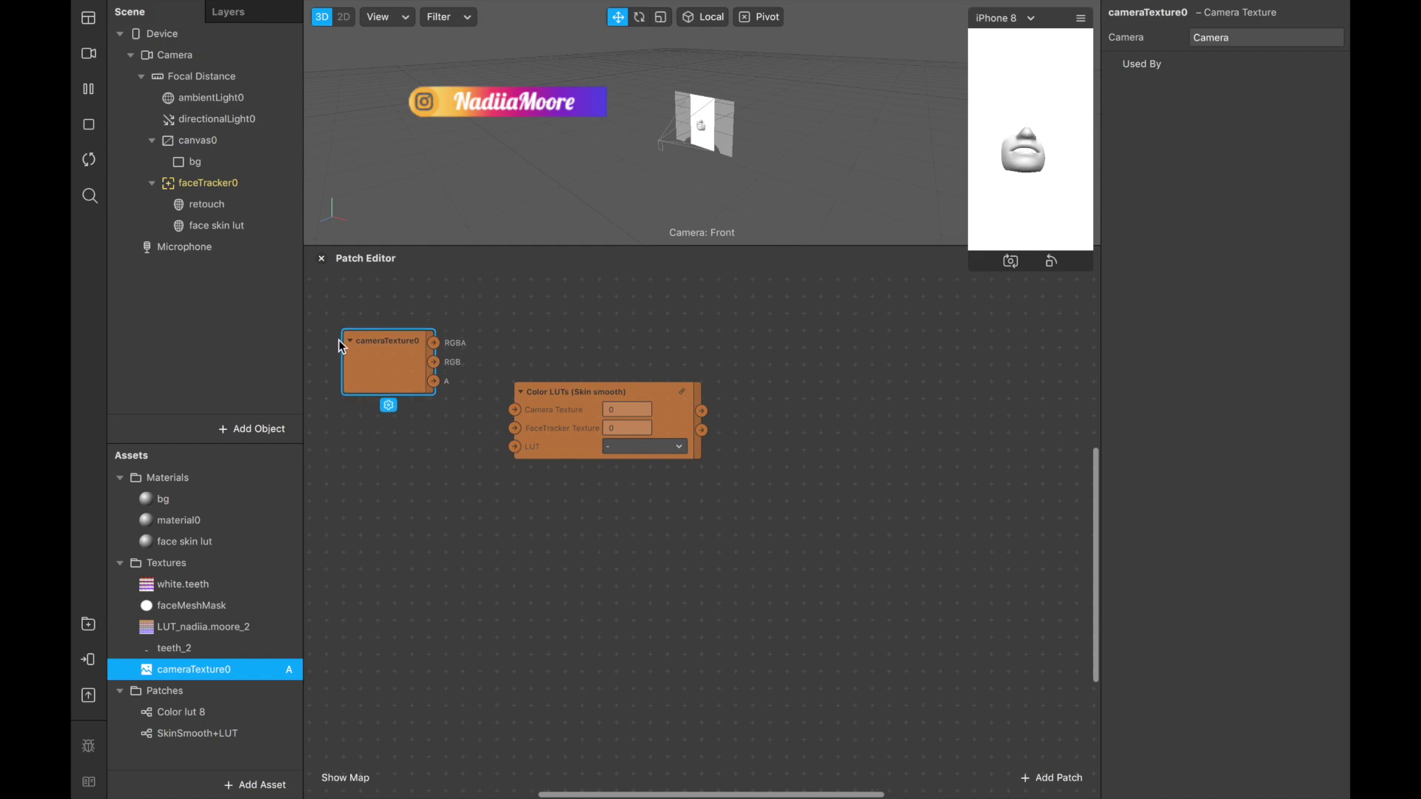
pyautogui.moveTo(438, 343); pyautogui.dragTo(464, 369)
pyautogui.moveTo(512, 411); pyautogui.dragTo(513, 411)
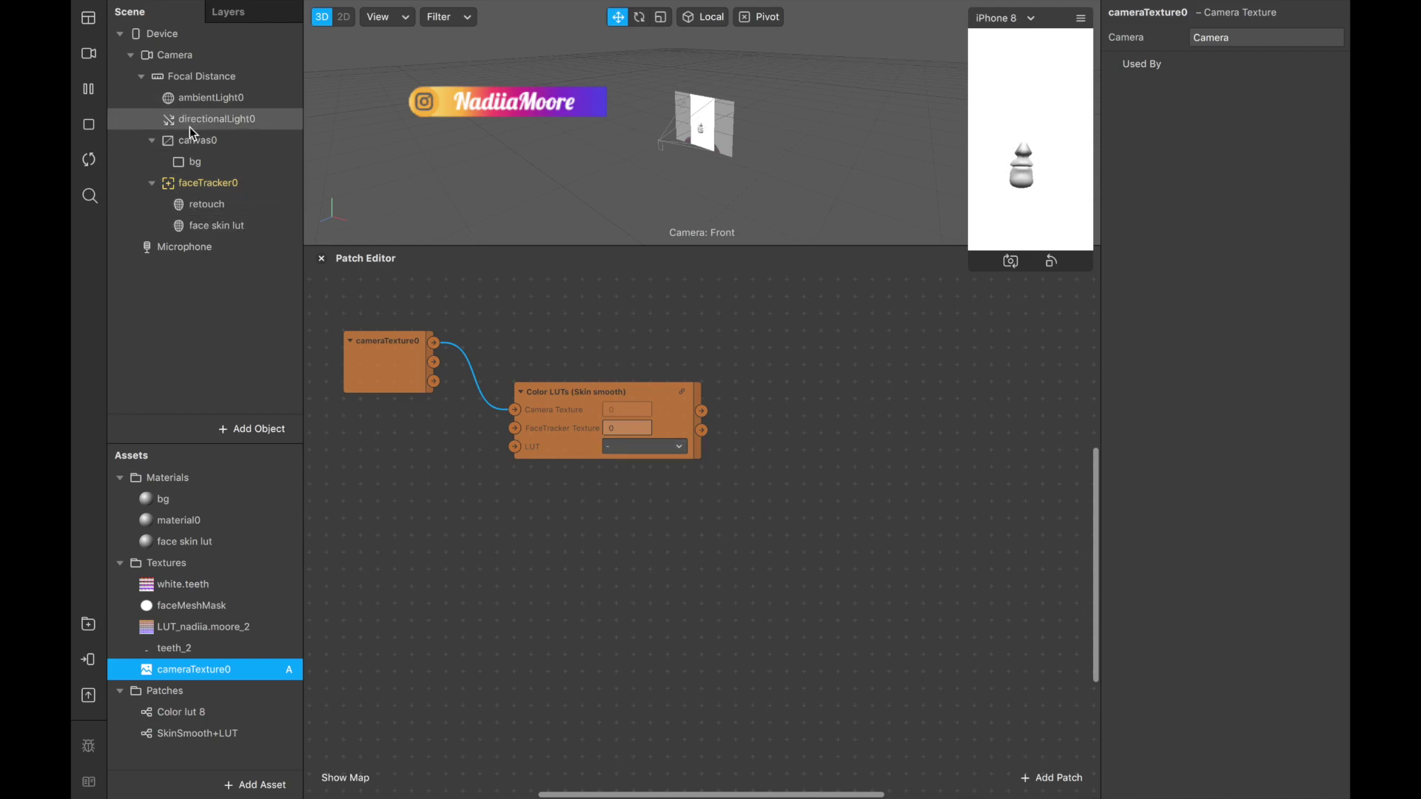
pyautogui.click(198, 180)
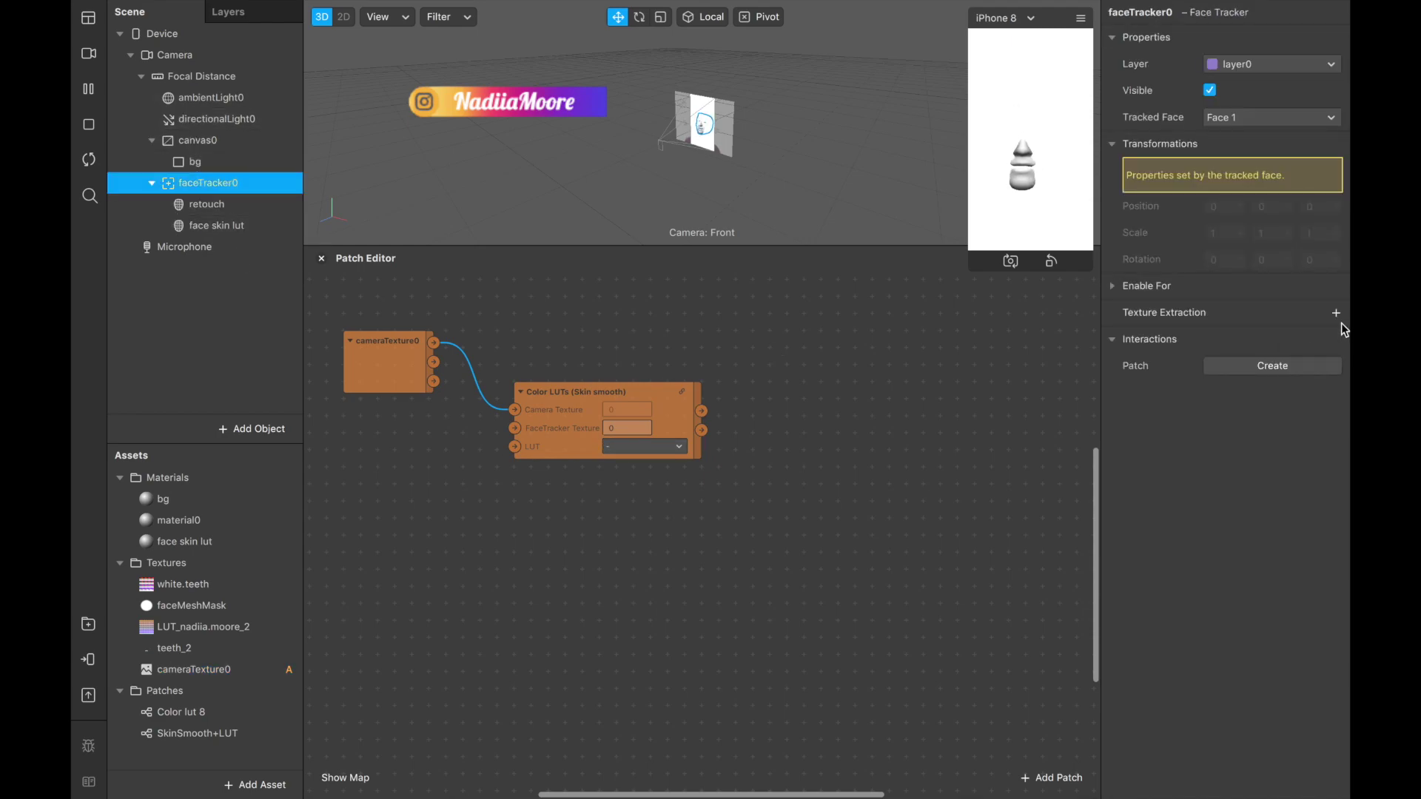
# Extract faceTracker0's texture and connect it to the Color LUTs FaceTracker Texture input
pyautogui.click(1336, 315)
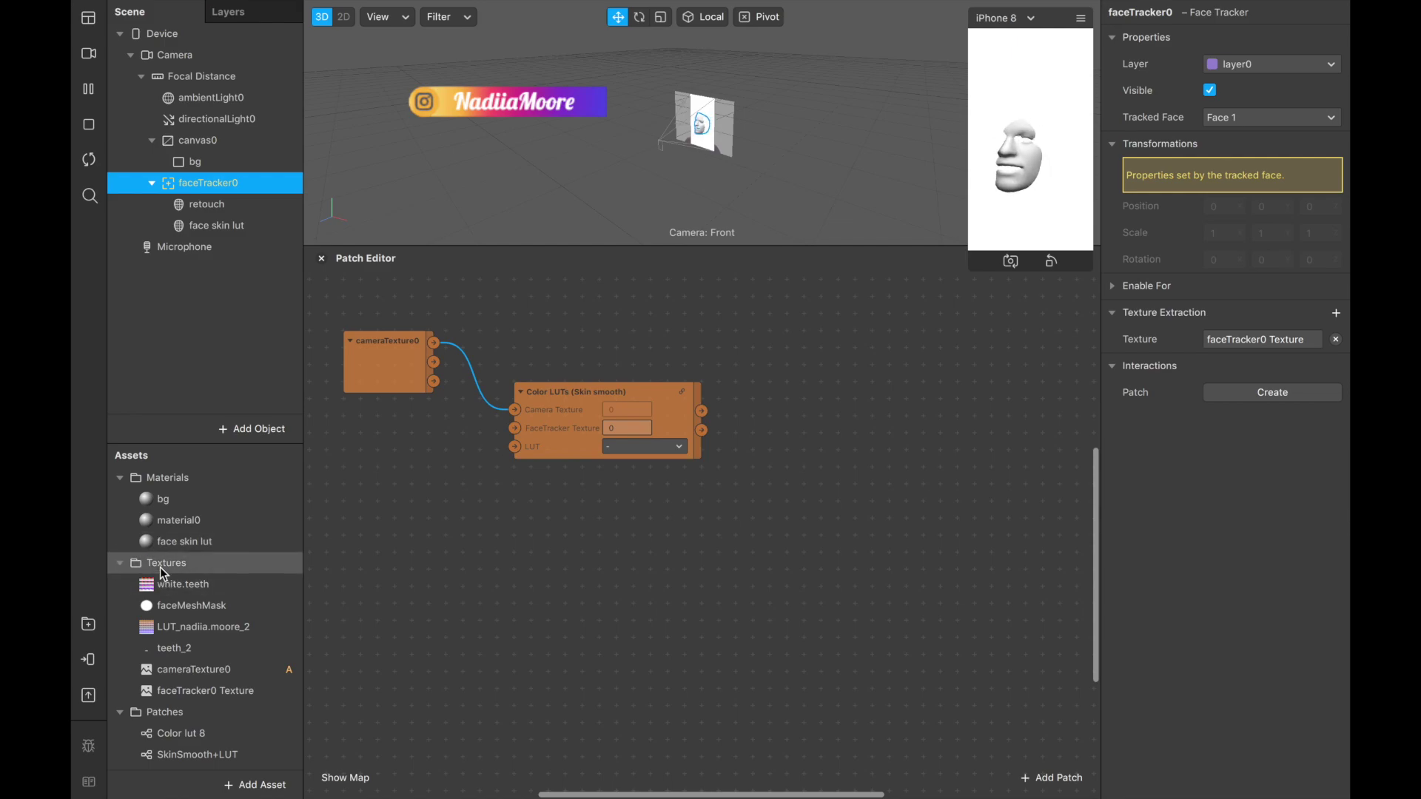
pyautogui.click(181, 692)
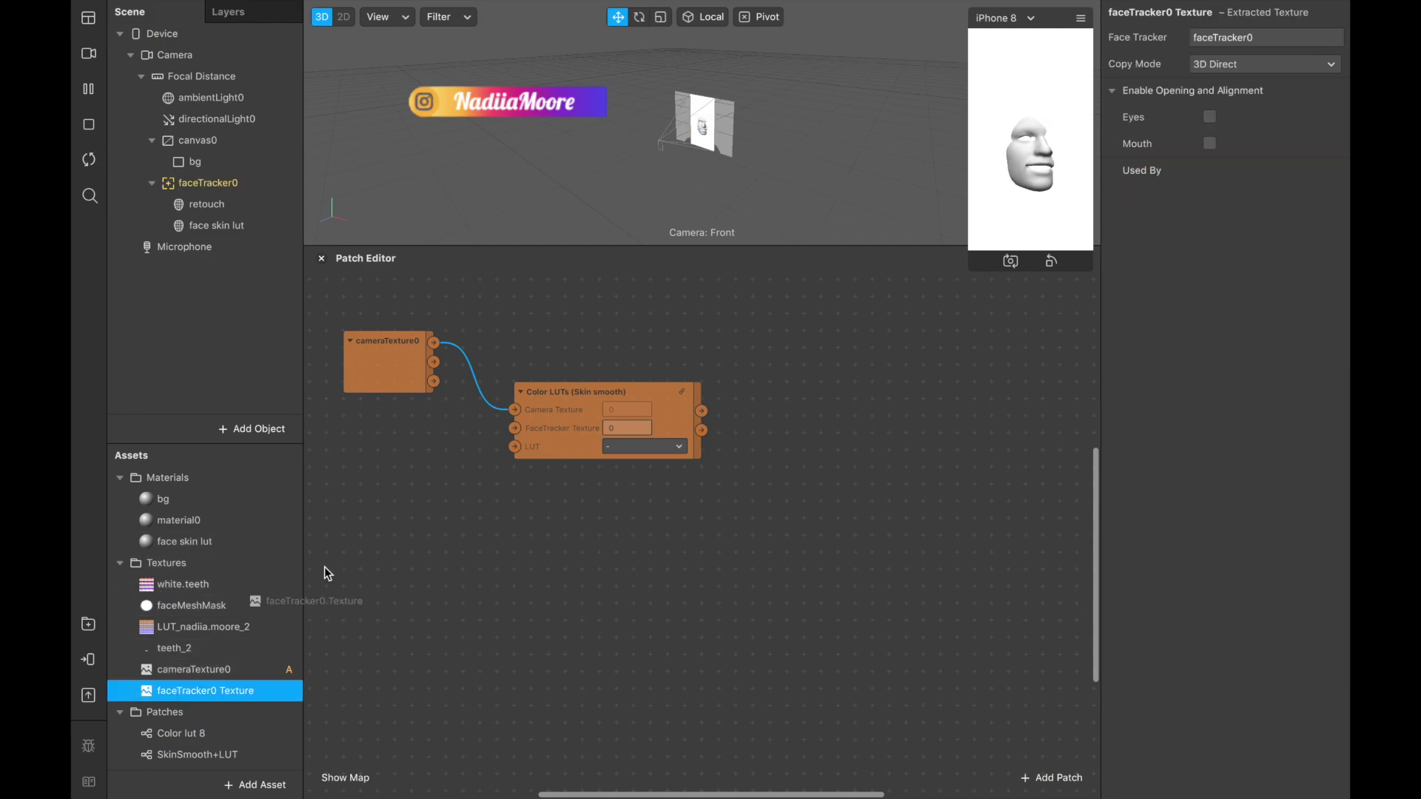
pyautogui.moveTo(324, 568); pyautogui.dragTo(308, 438)
pyautogui.moveTo(403, 428); pyautogui.dragTo(518, 426)
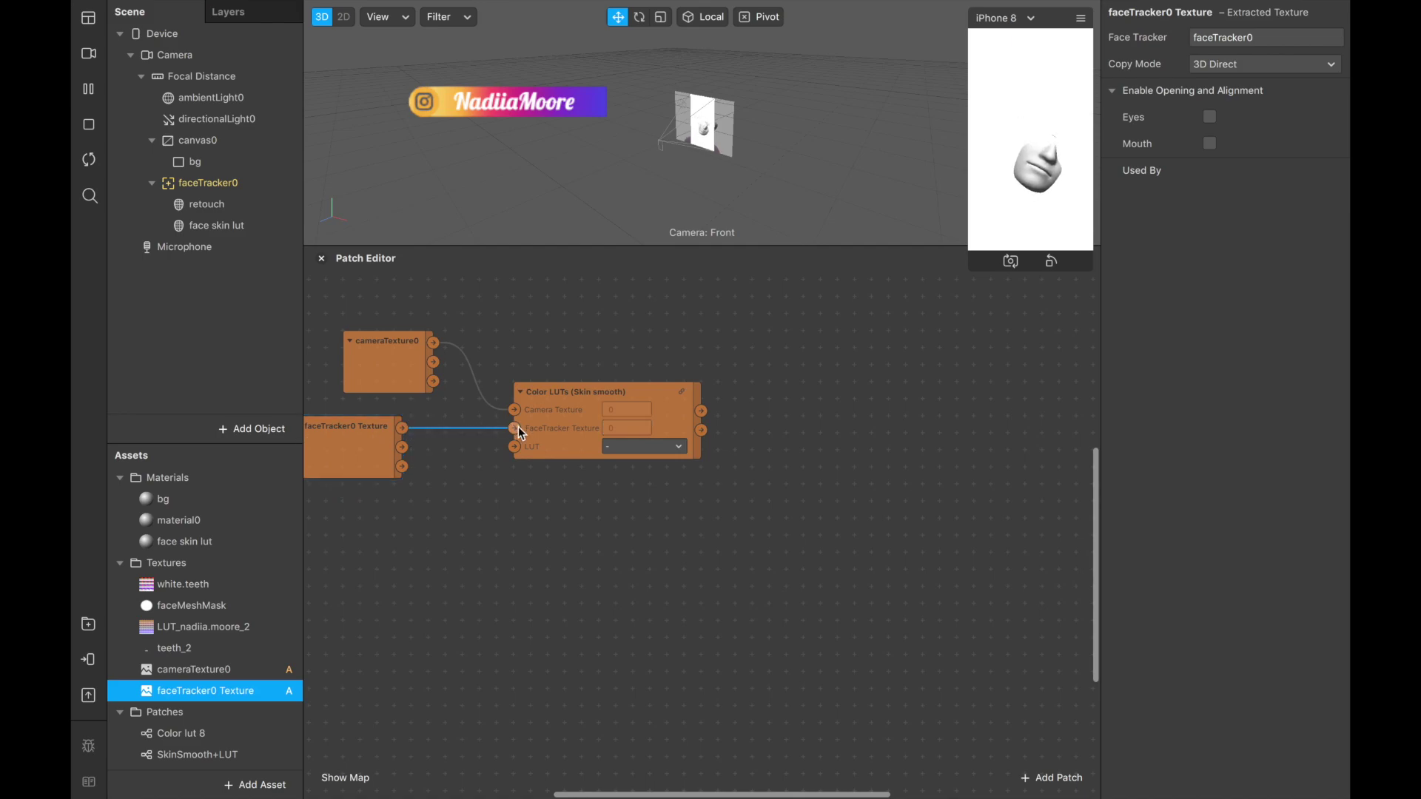
# Add the LUT texture as a node and connect it to the Color LUTs LUT input
pyautogui.click(189, 626)
pyautogui.moveTo(189, 626); pyautogui.dragTo(331, 521)
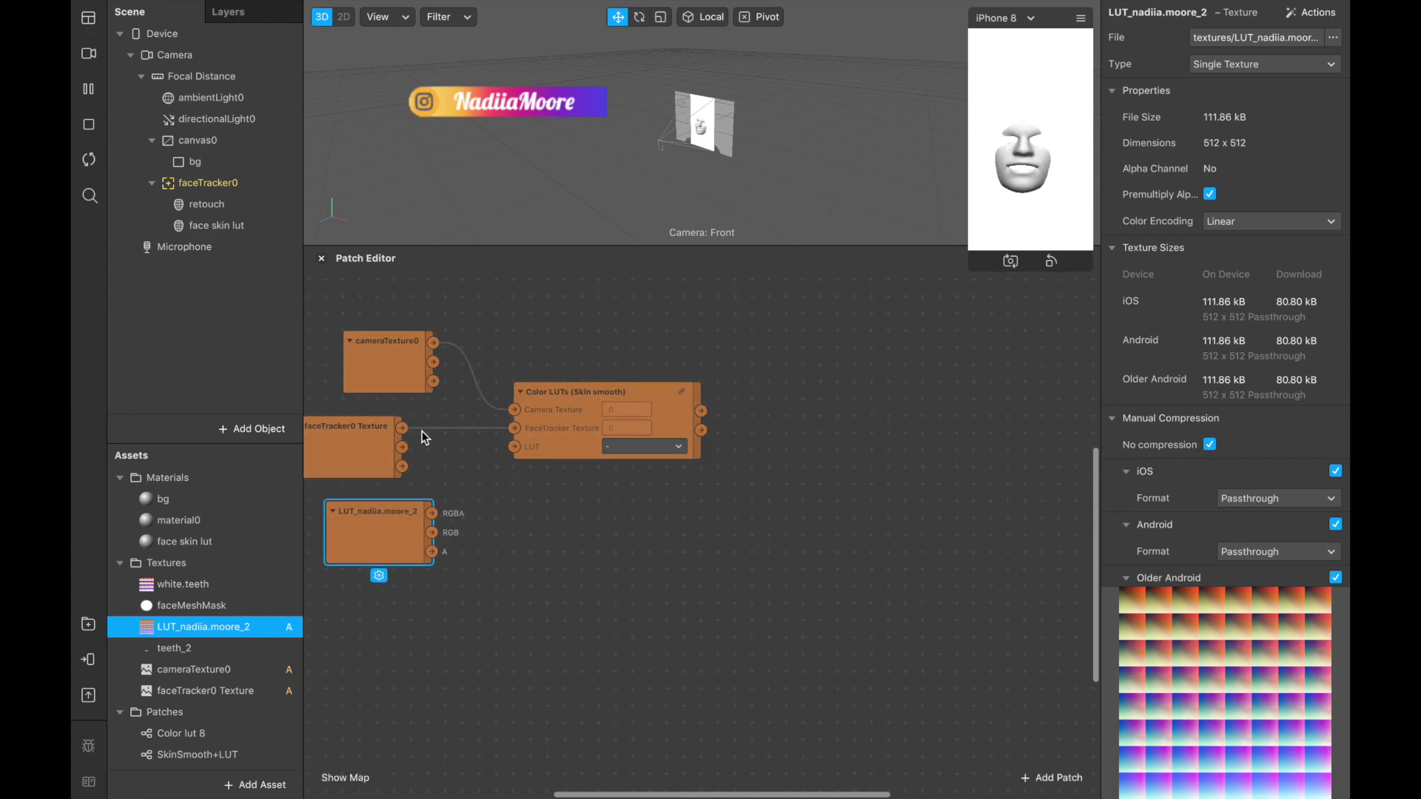
pyautogui.moveTo(431, 514); pyautogui.dragTo(464, 491)
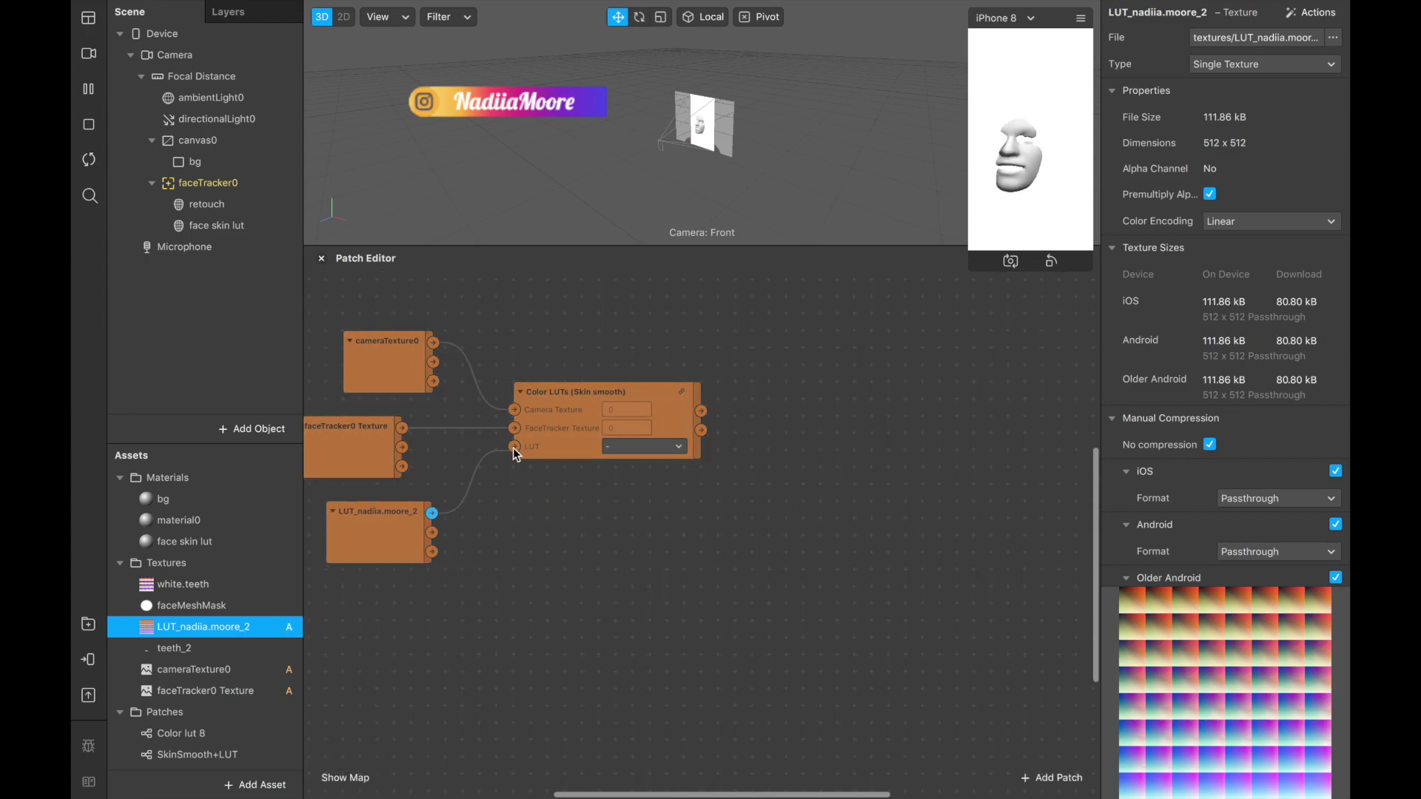
pyautogui.moveTo(513, 447); pyautogui.dragTo(518, 445)
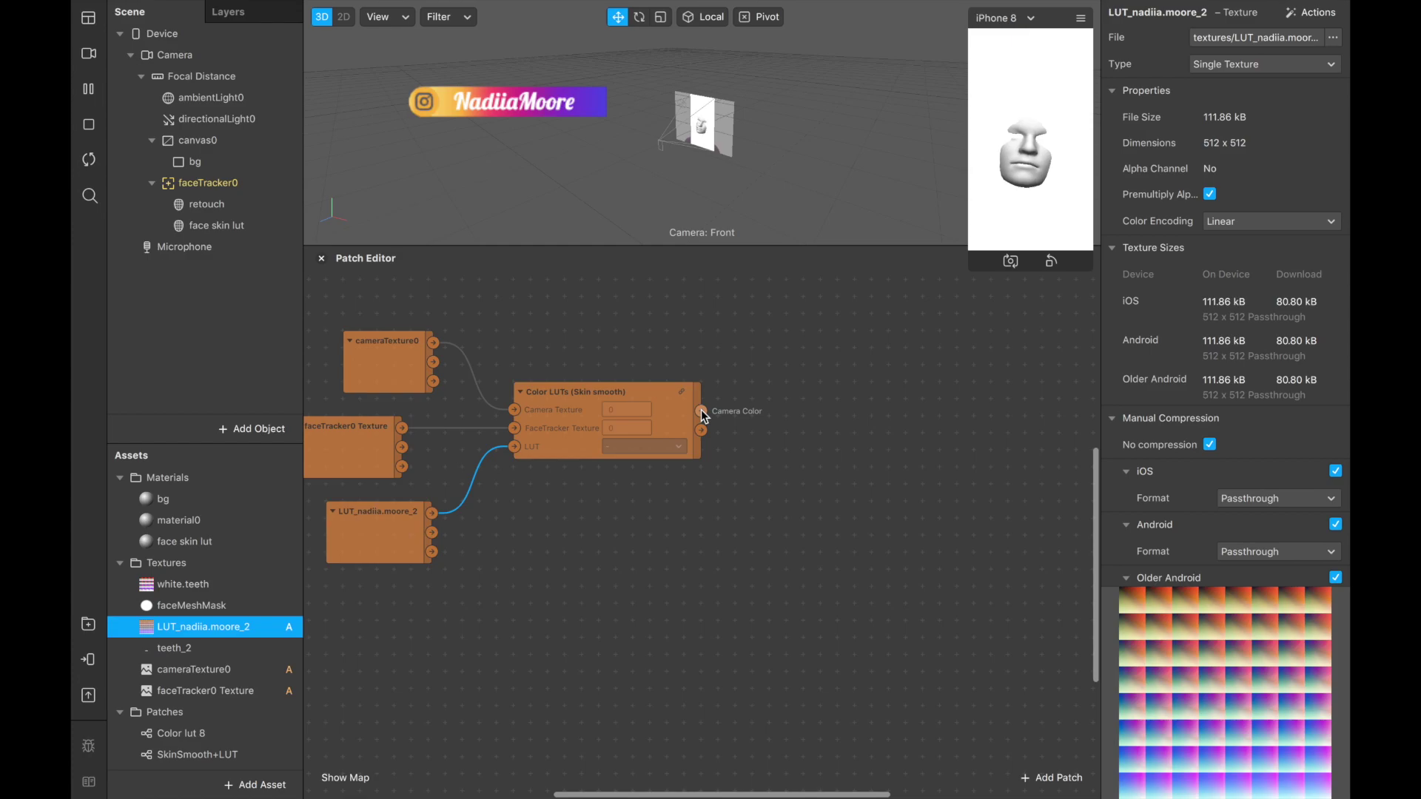
pyautogui.click(171, 498)
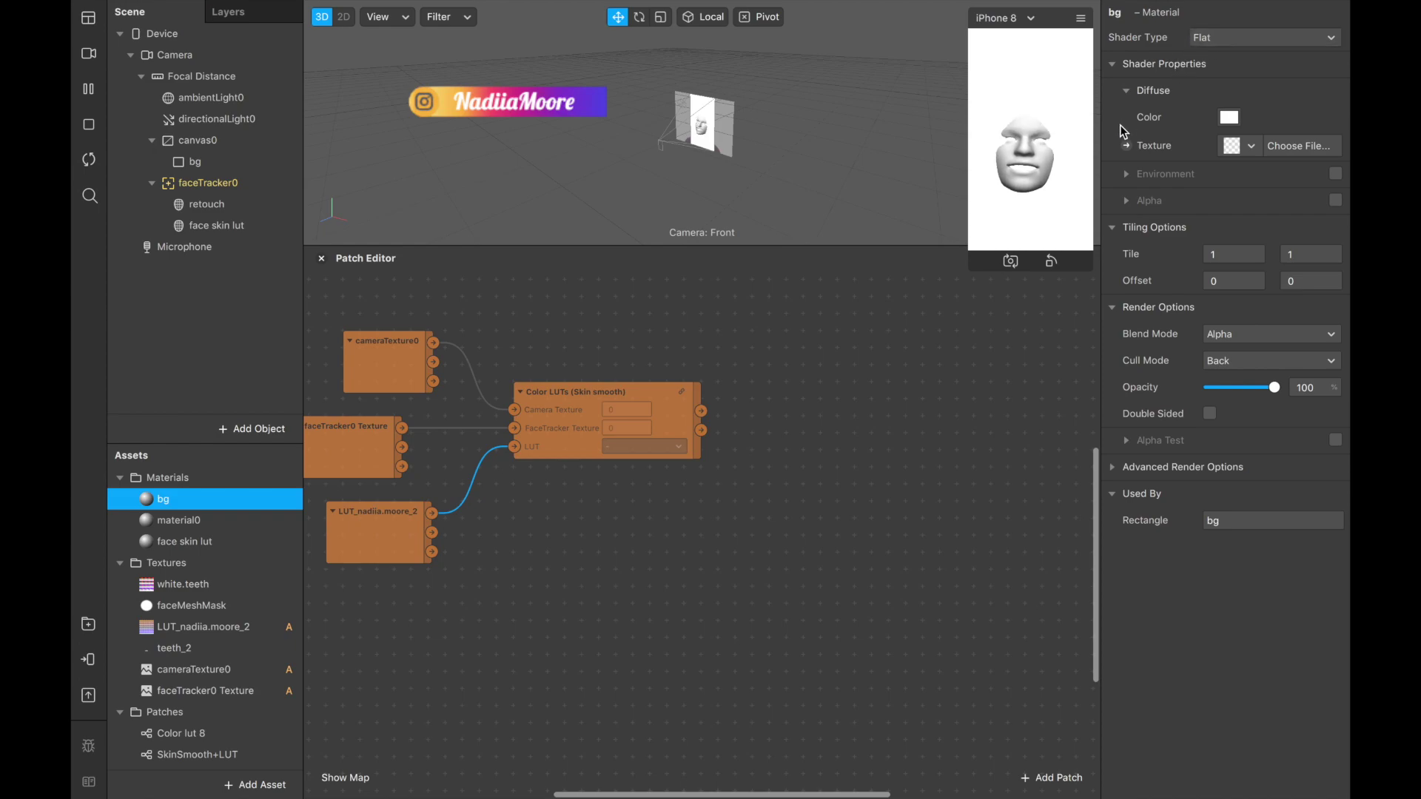
# Create the bg material's Diffuse Texture patch and feed it from the Color LUTs Camera Color output
pyautogui.click(1126, 146)
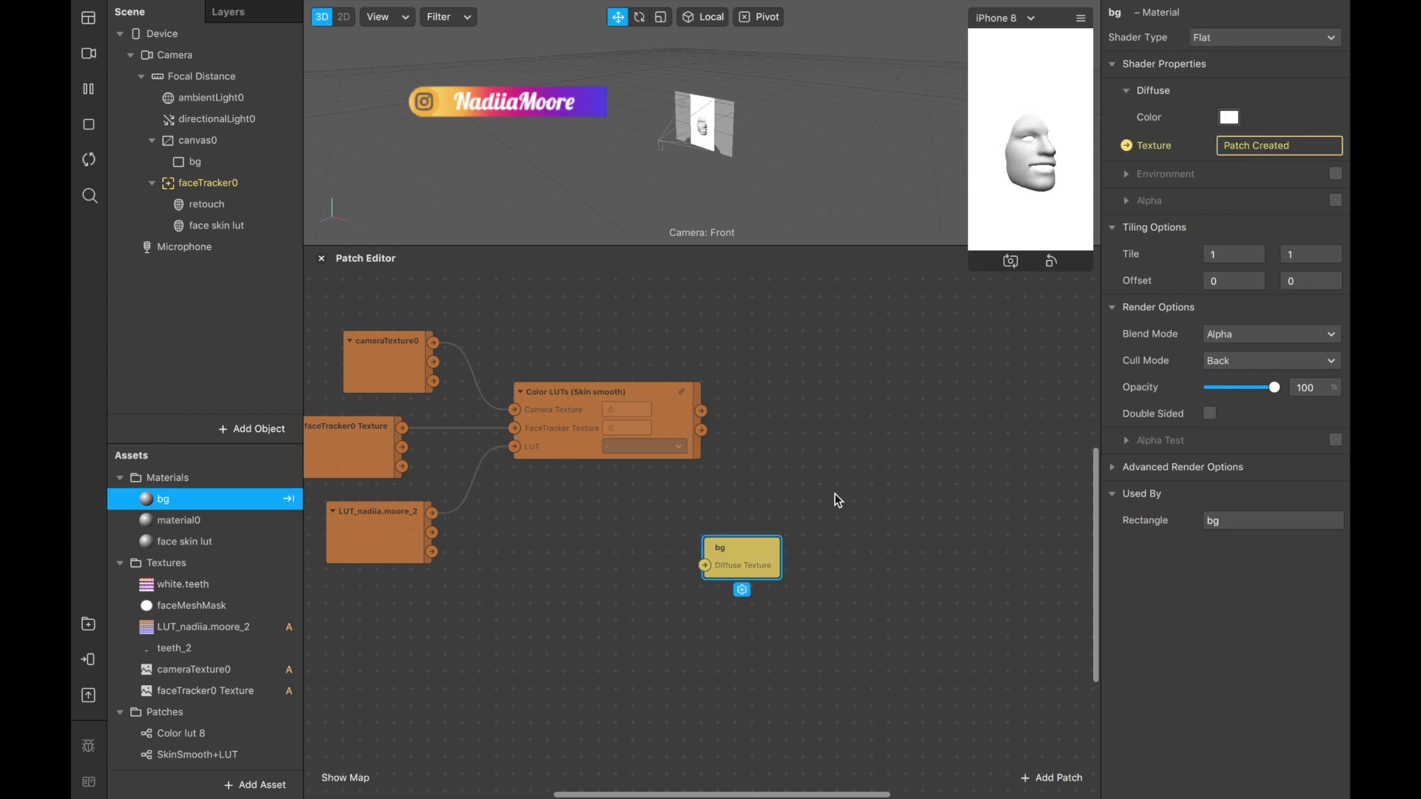
pyautogui.moveTo(749, 555); pyautogui.dragTo(819, 329)
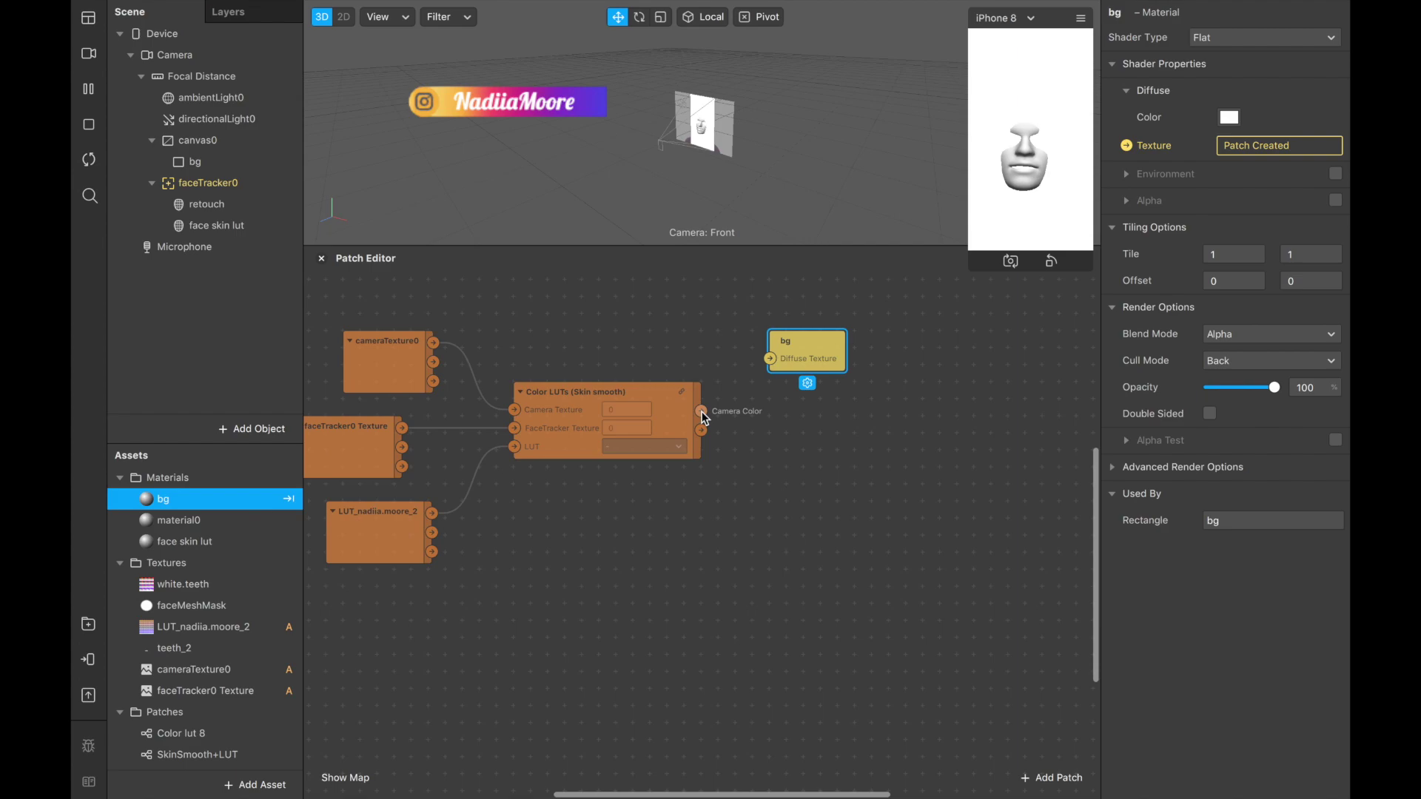
pyautogui.moveTo(702, 412); pyautogui.dragTo(771, 355)
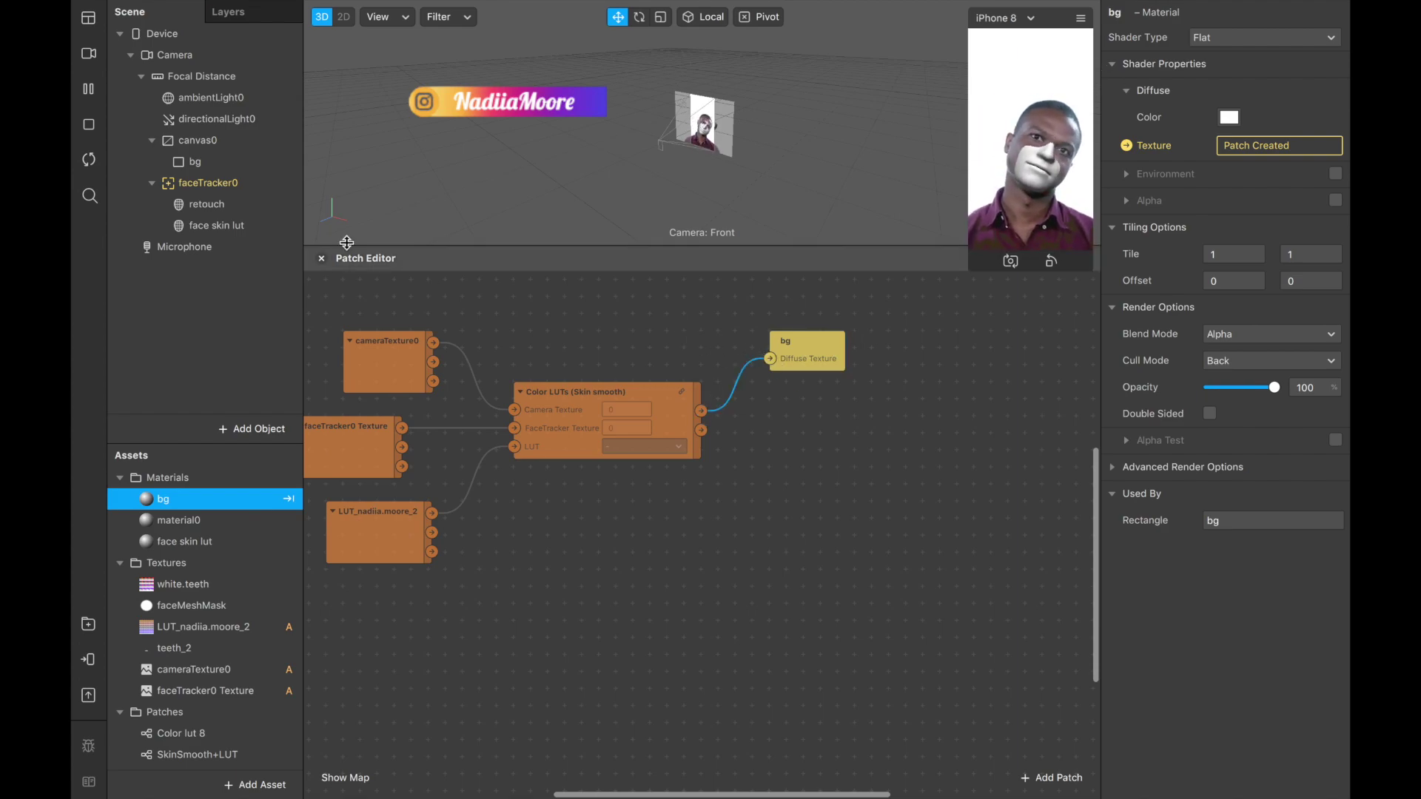
# Switch the face skin lut material's shader type to Flat
pyautogui.click(236, 225)
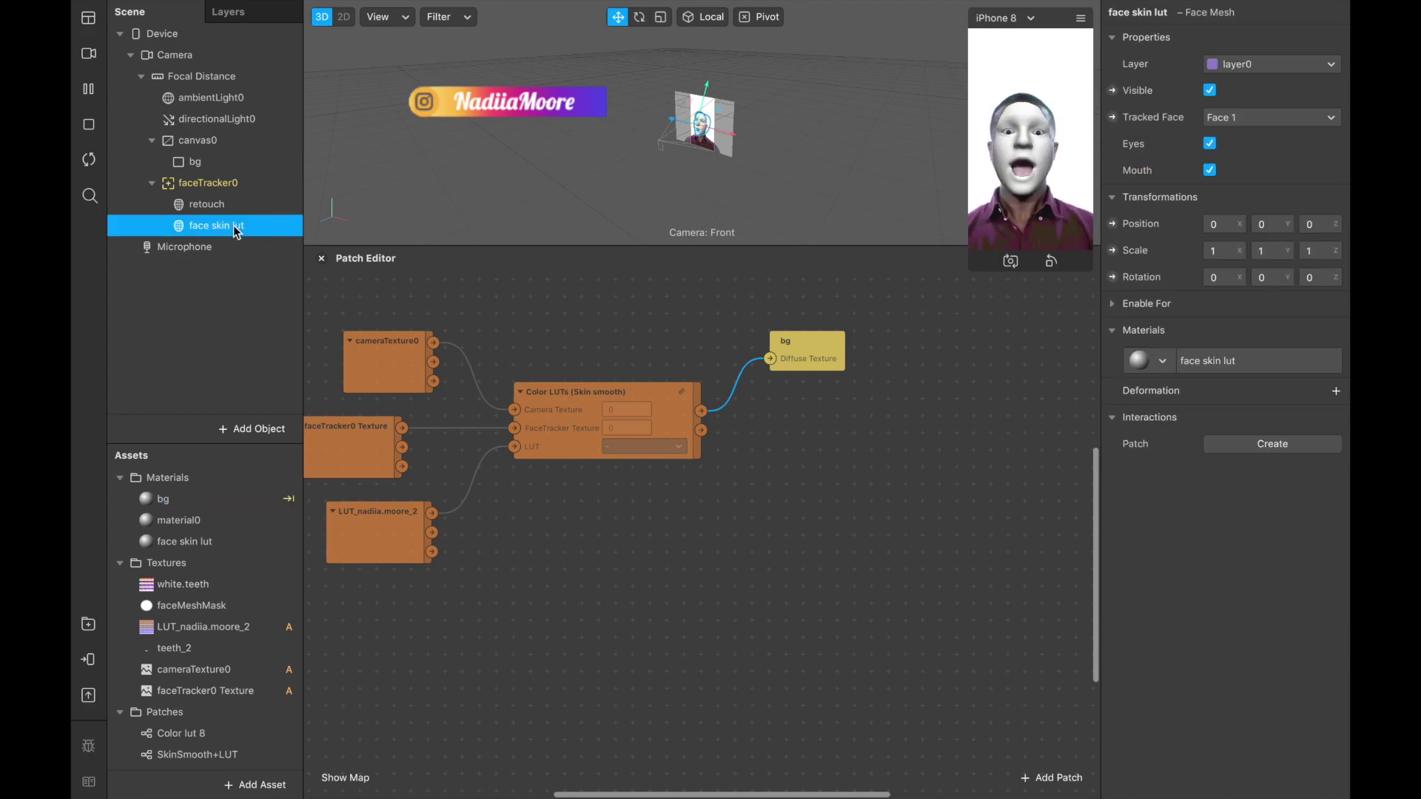
pyautogui.doubleClick(185, 542)
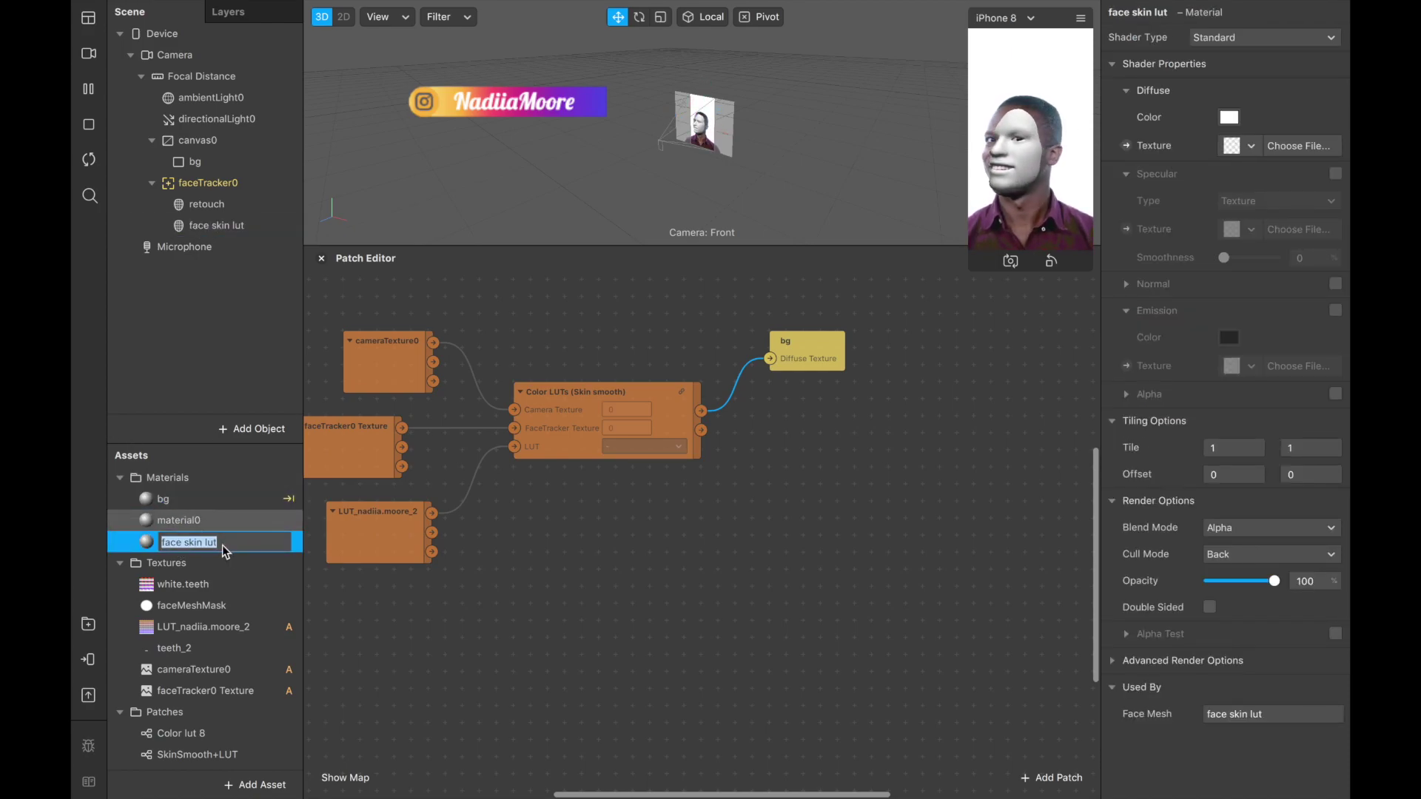
pyautogui.click(1183, 77)
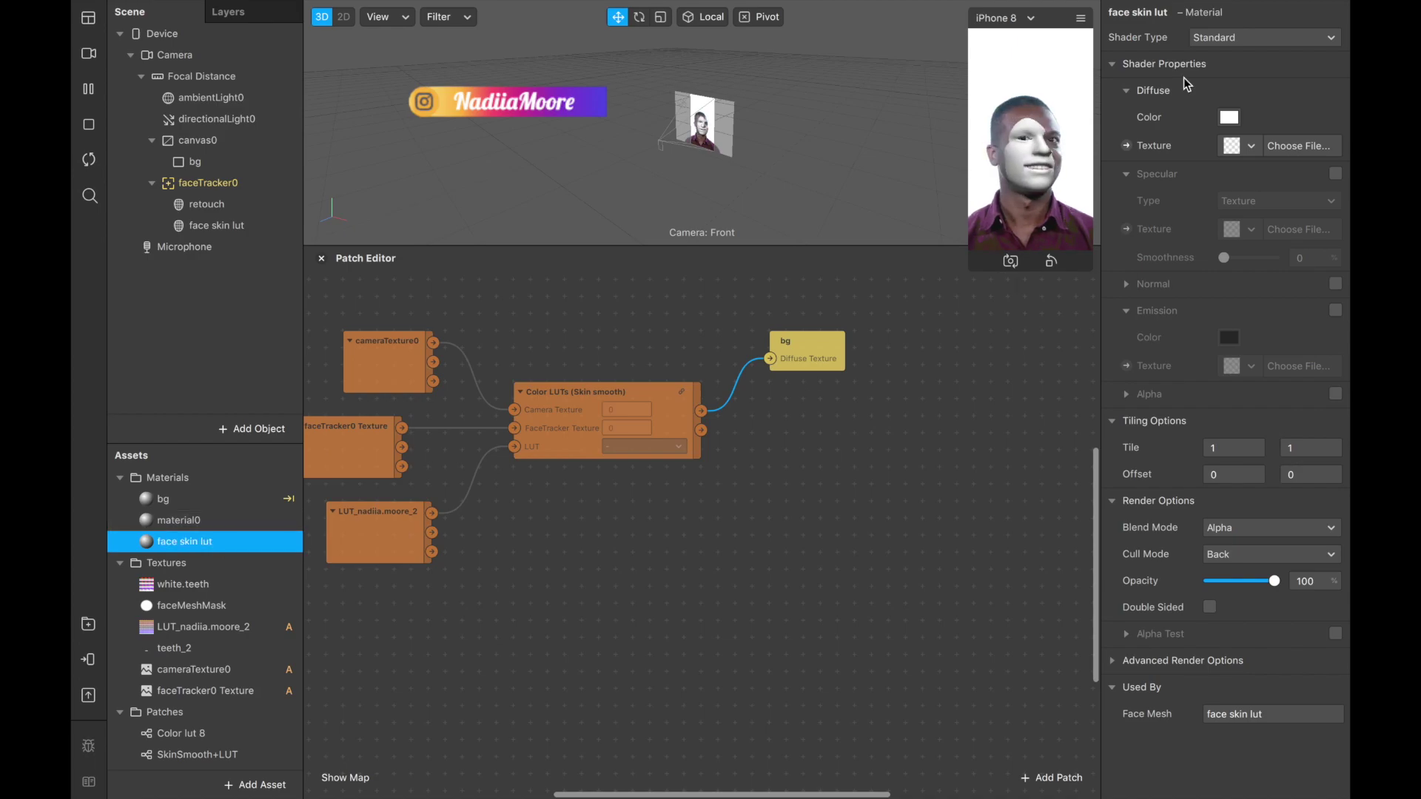
pyautogui.click(1228, 39)
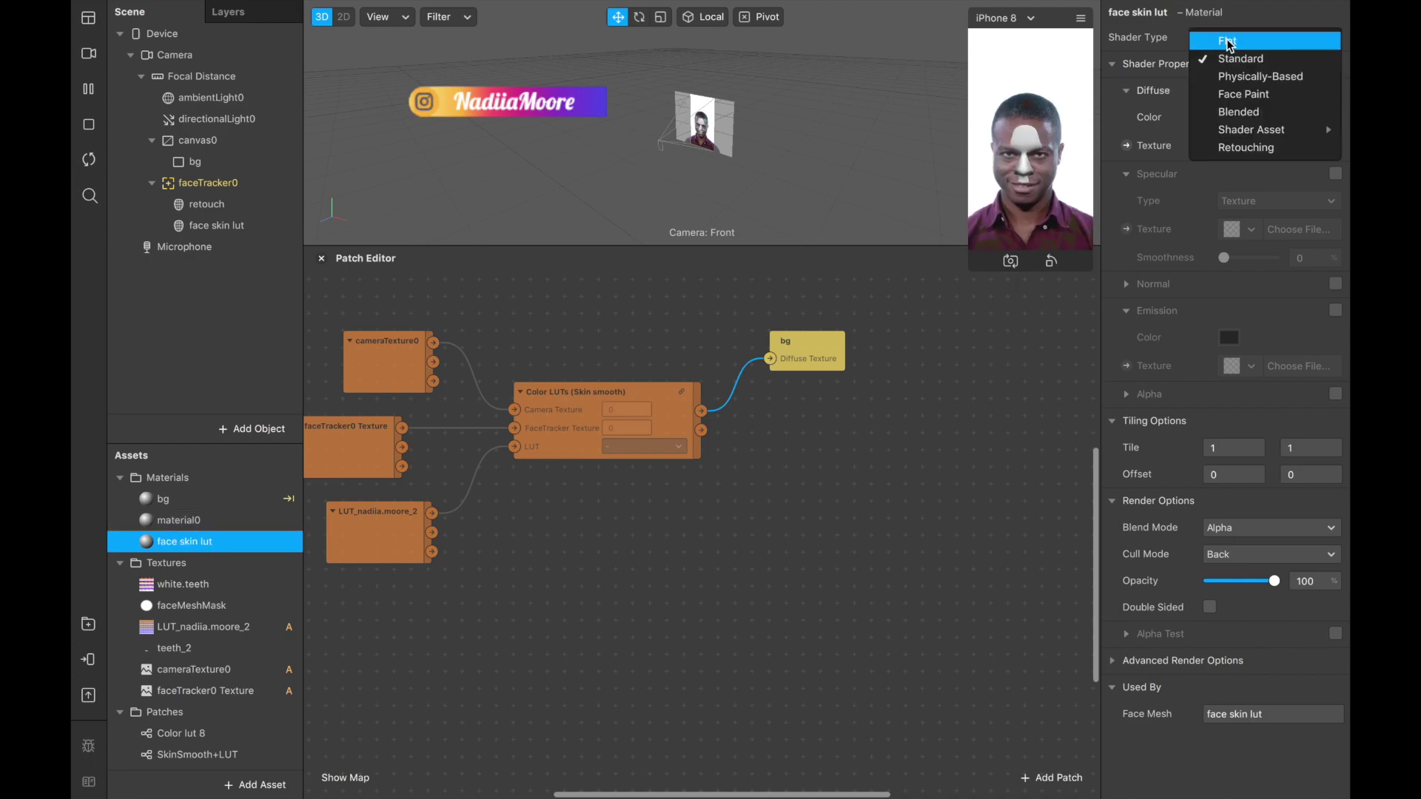
pyautogui.click(1228, 42)
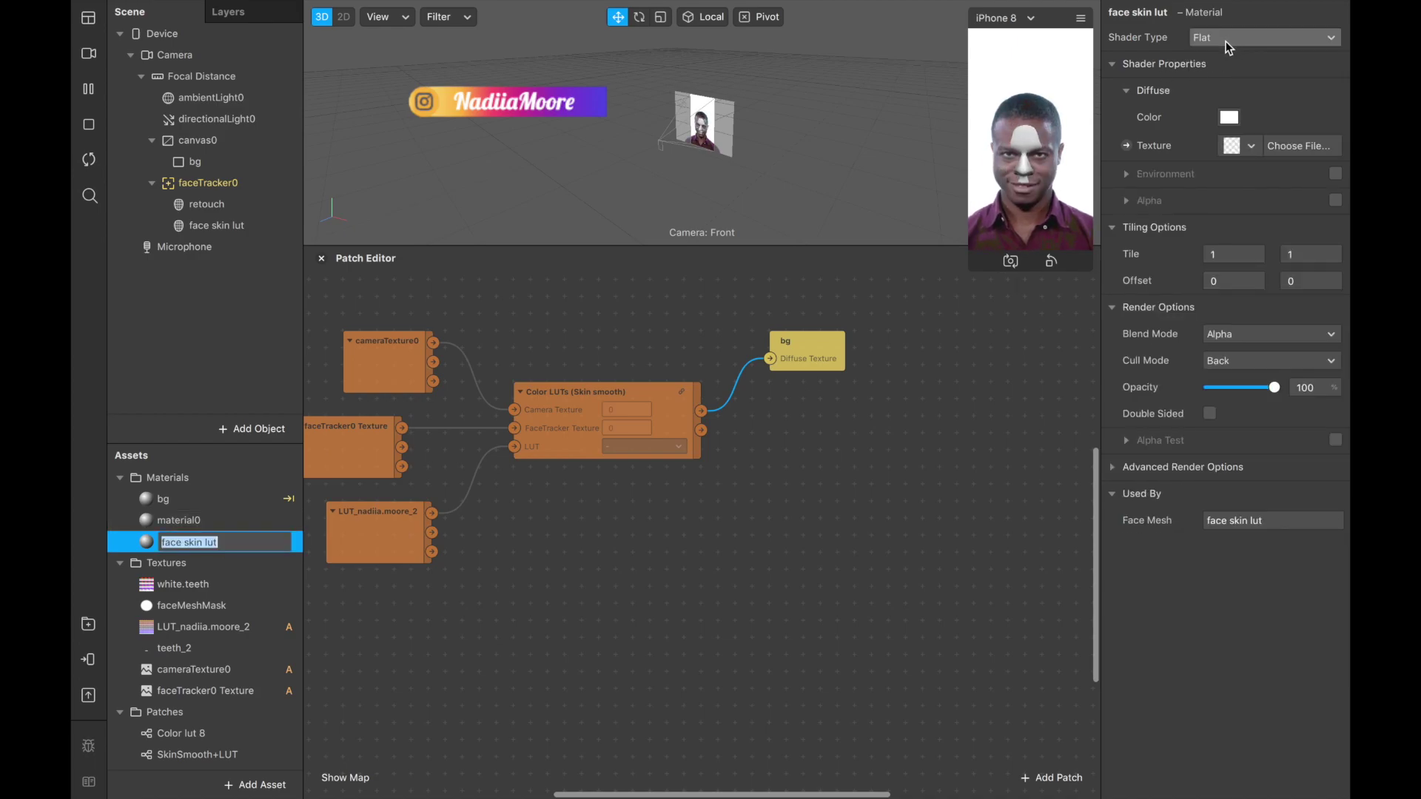
# Create the face skin lut Diffuse Texture patch and feed it from the Color LUTs output
pyautogui.click(1126, 145)
pyautogui.moveTo(719, 553); pyautogui.dragTo(801, 414)
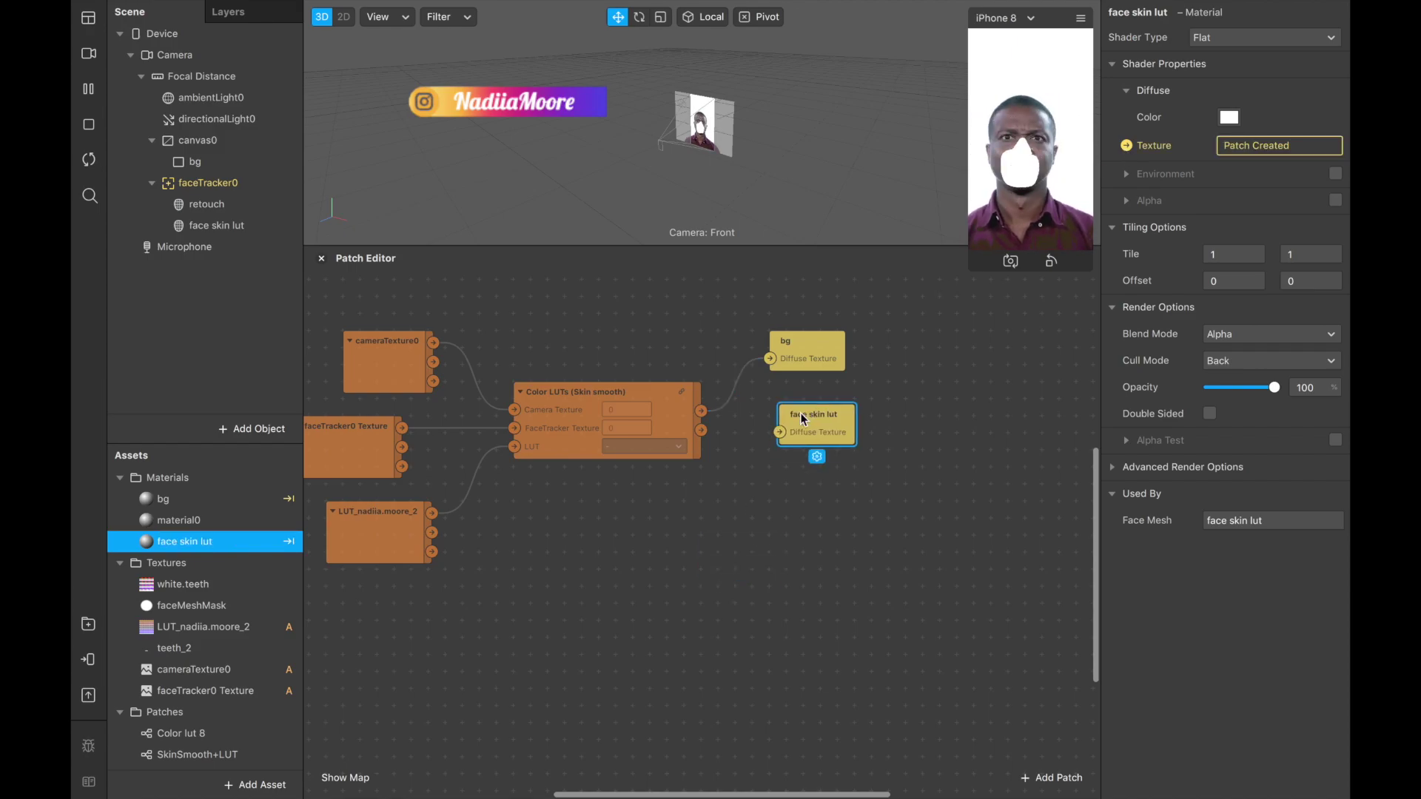
pyautogui.moveTo(709, 428); pyautogui.dragTo(789, 425)
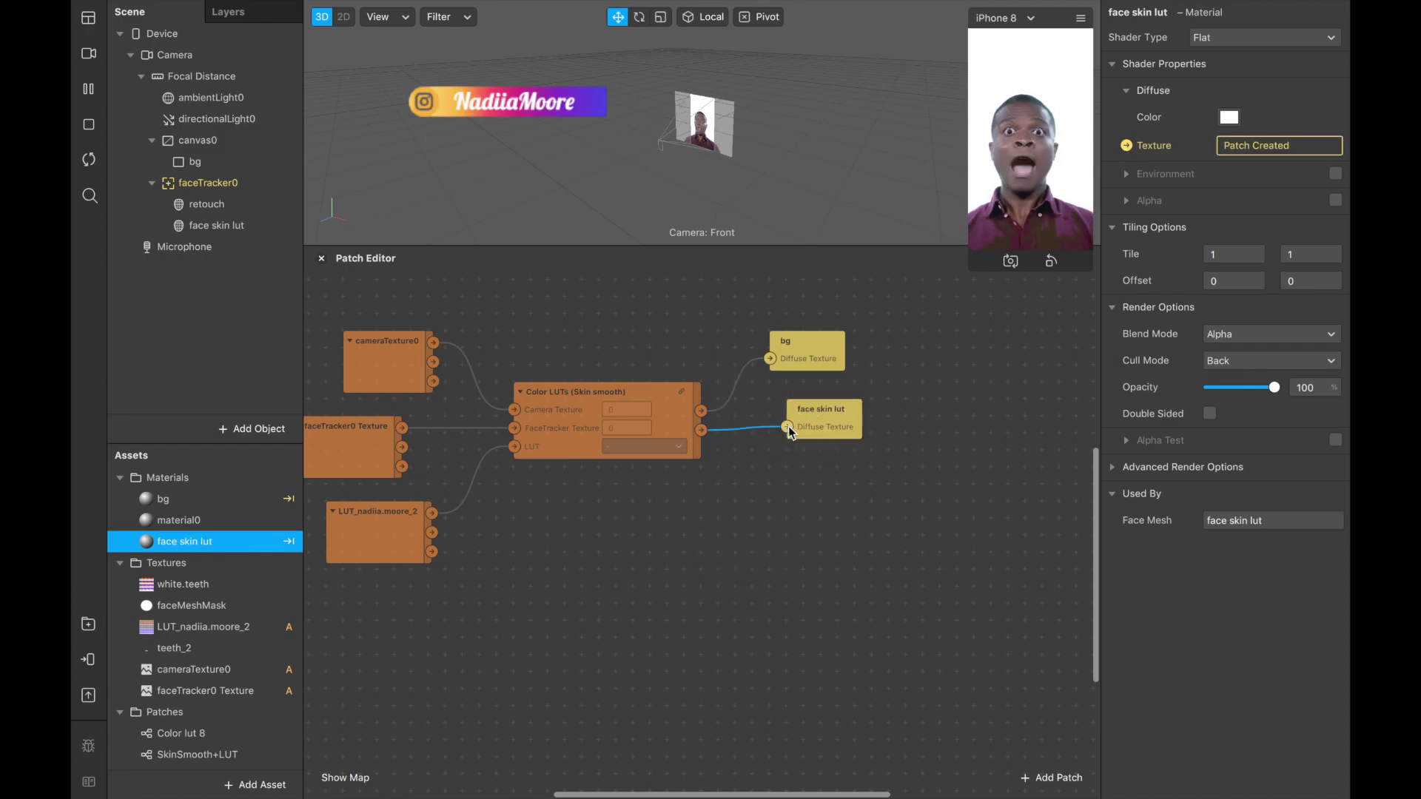
pyautogui.moveTo(969, 270); pyautogui.dragTo(848, 488)
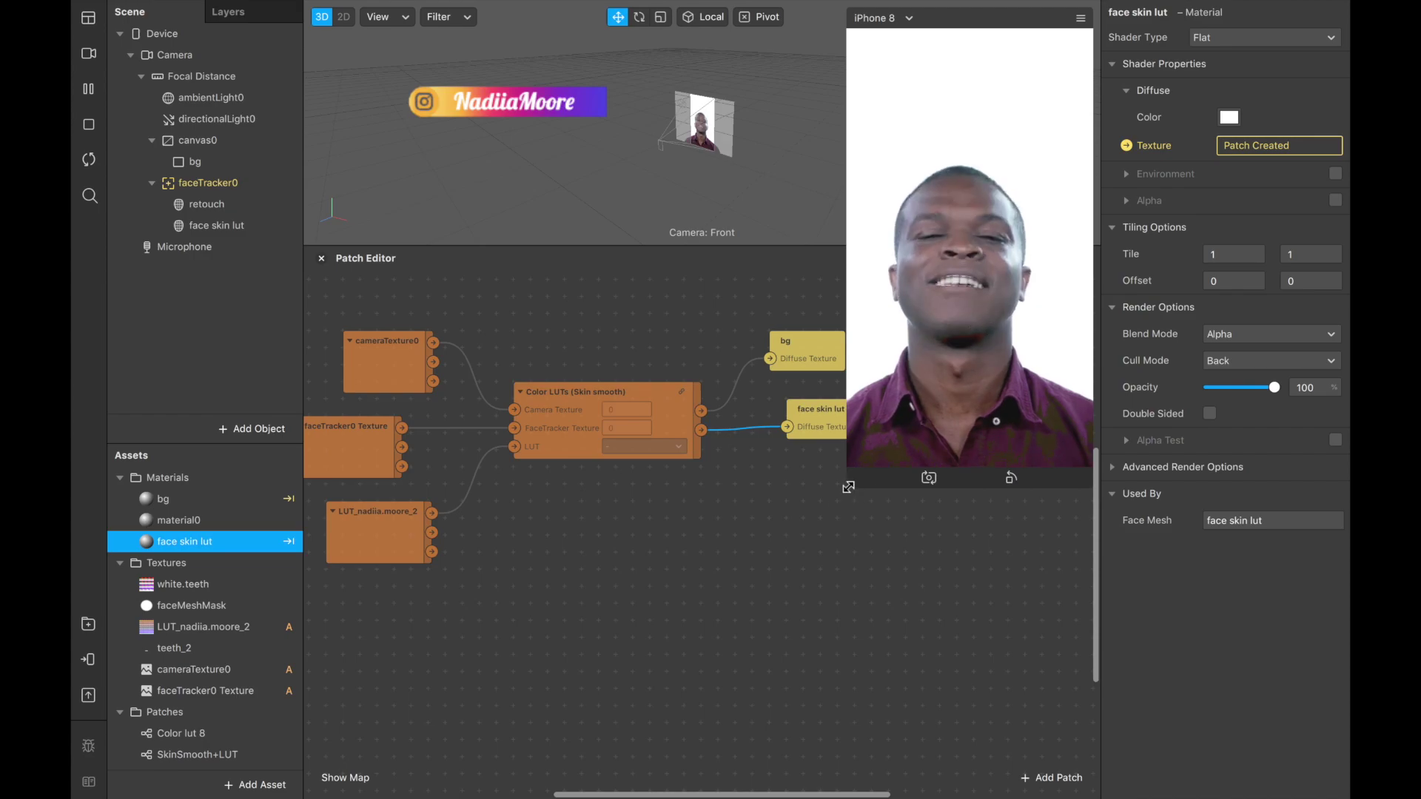
pyautogui.moveTo(848, 489); pyautogui.dragTo(931, 306)
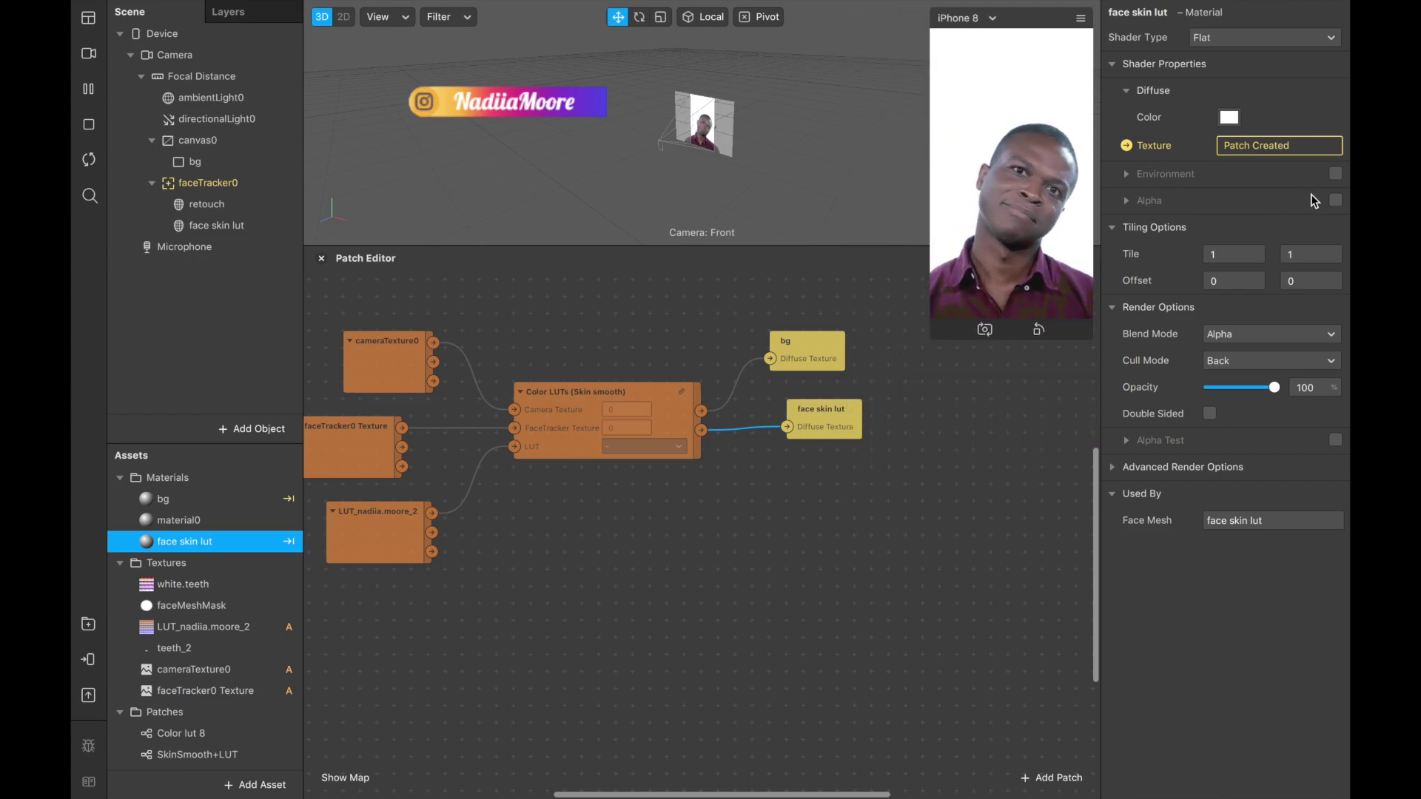
# Exit fullscreen and enable alpha on face skin lut, masked by the faceMeshMask texture
pyautogui.moveTo(520, 8)
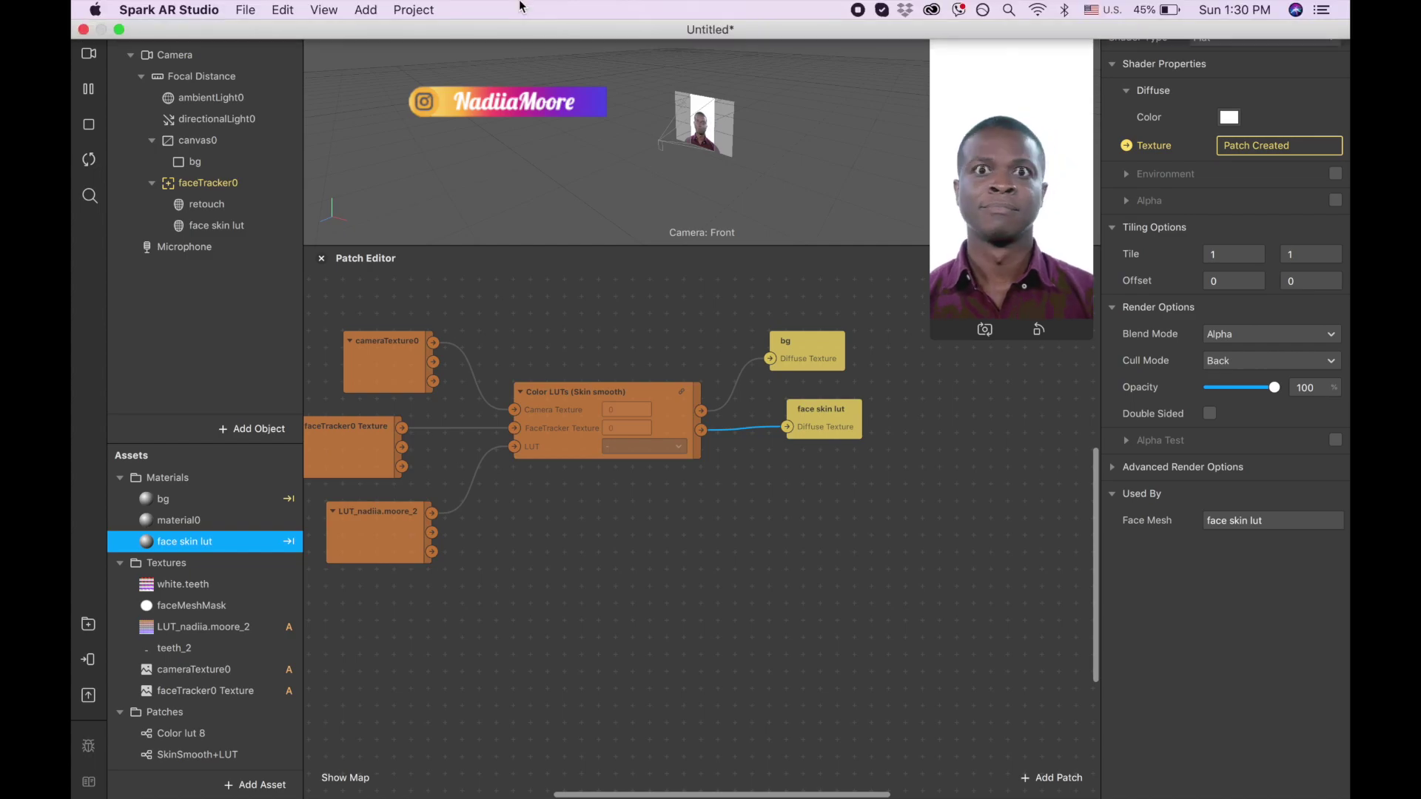
pyautogui.click(118, 29)
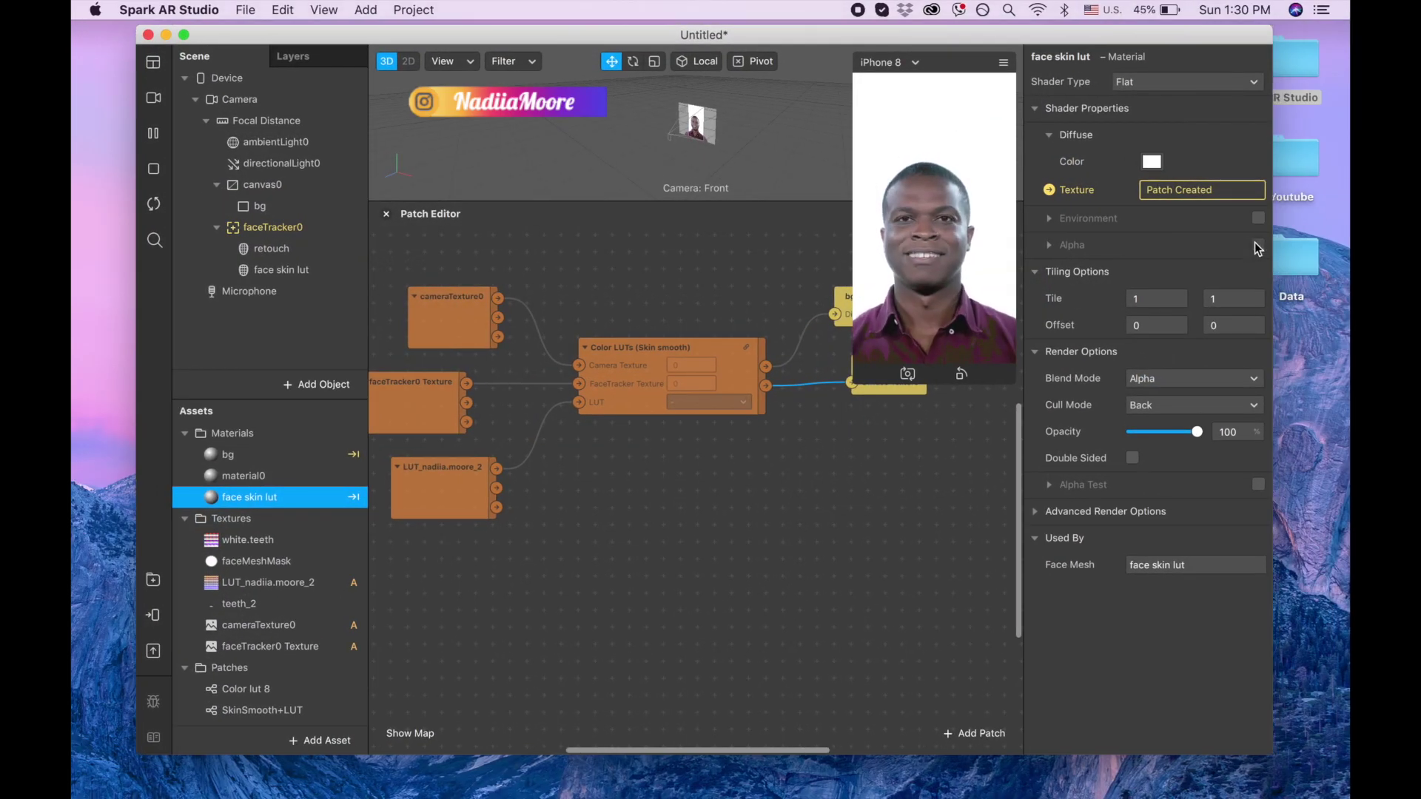
pyautogui.click(1258, 245)
pyautogui.click(1162, 301)
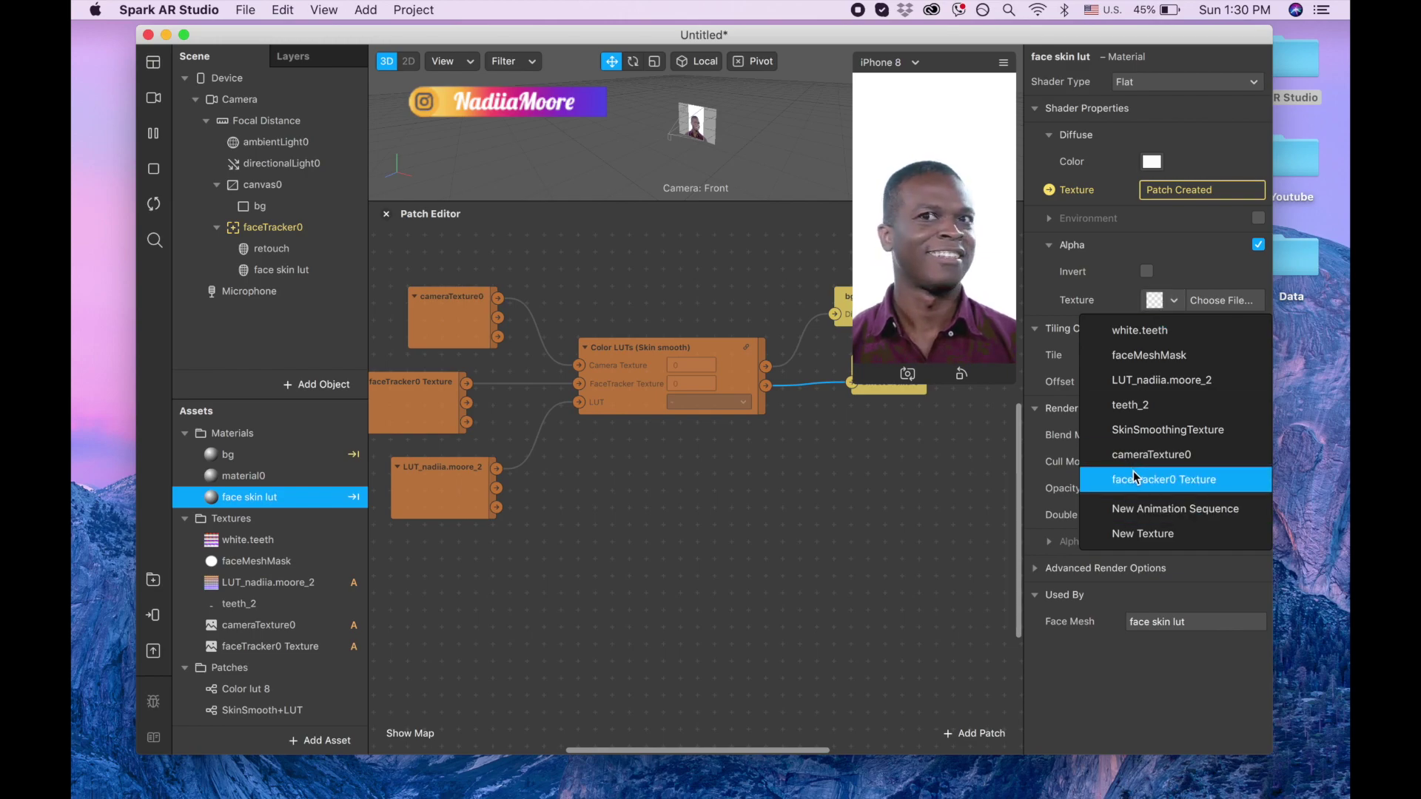
pyautogui.click(1139, 359)
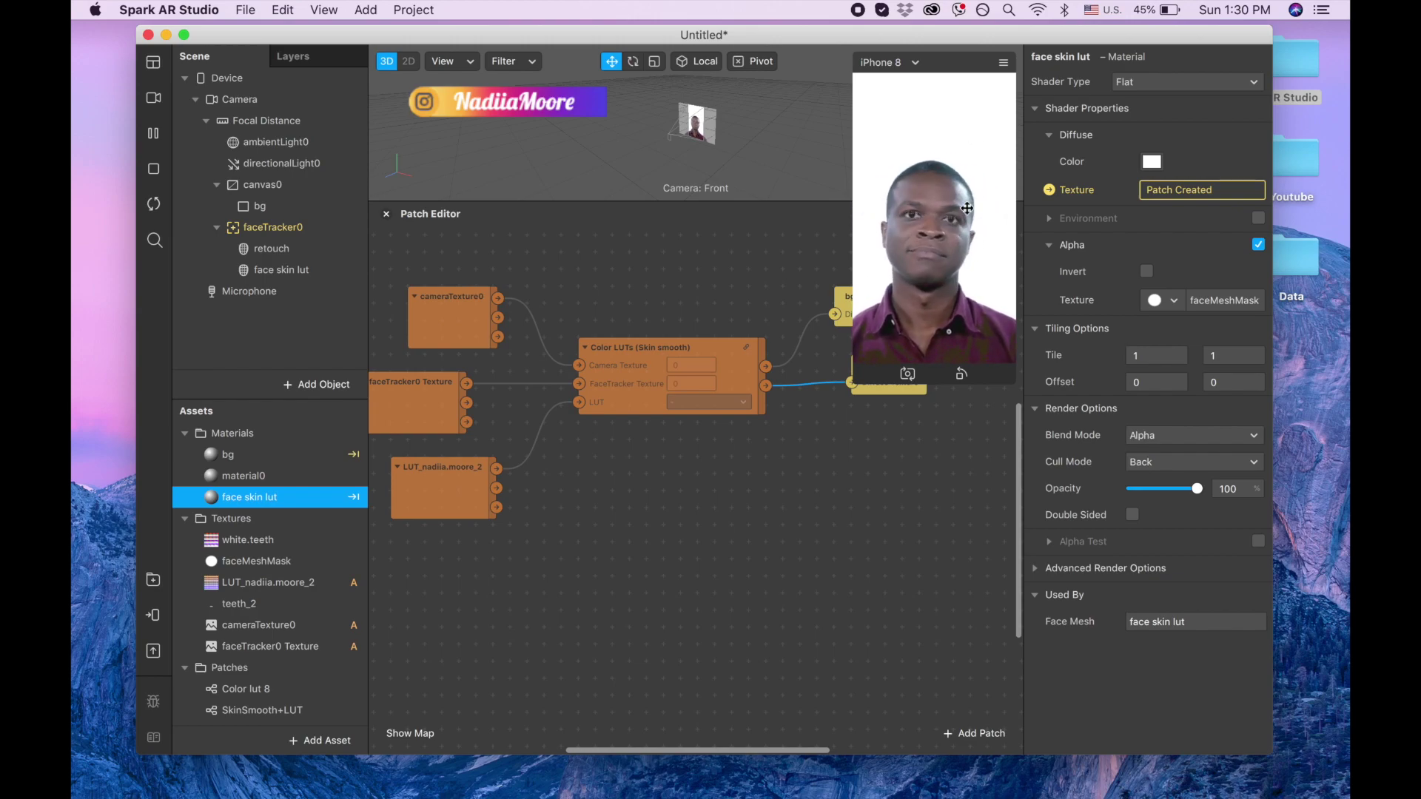
pyautogui.click(730, 522)
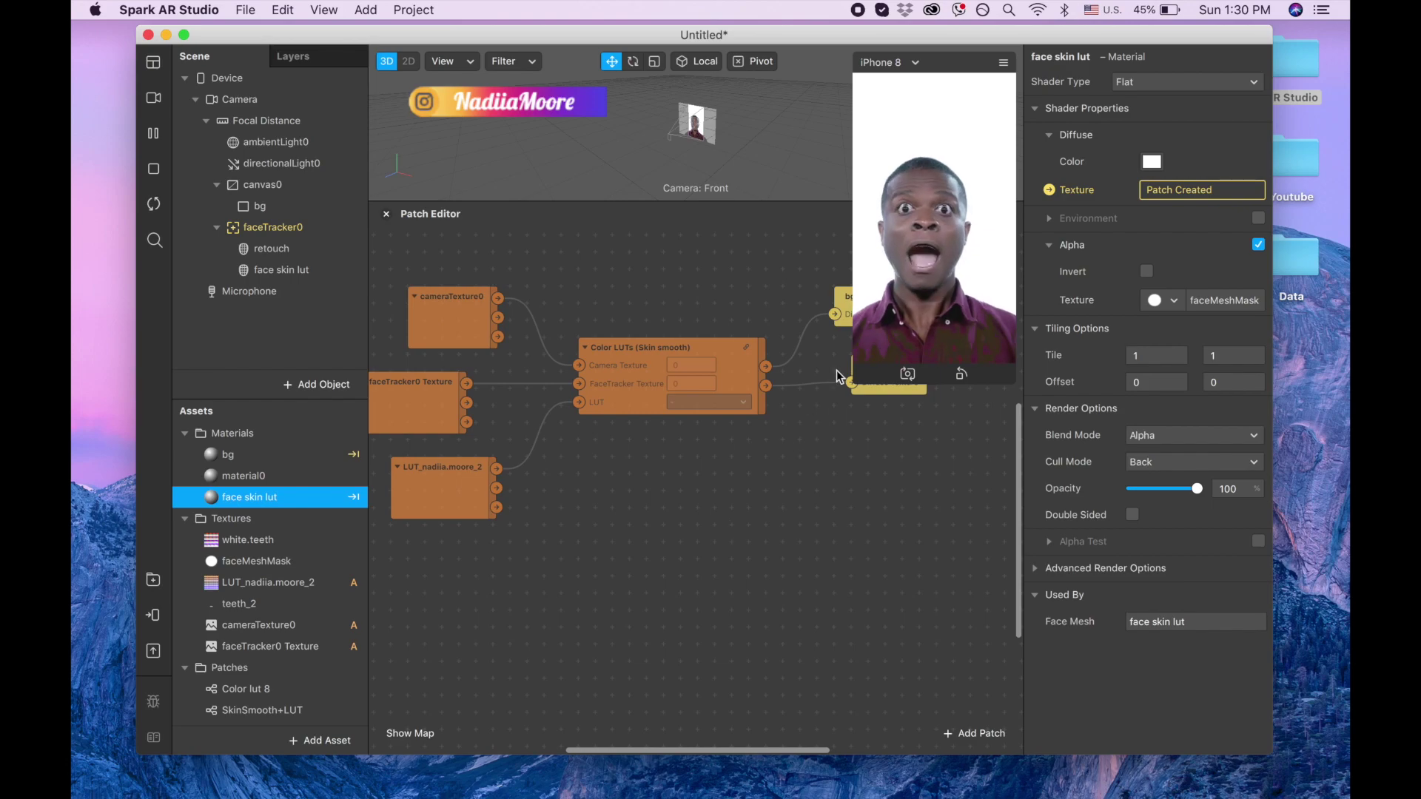
pyautogui.moveTo(851, 382); pyautogui.dragTo(920, 243)
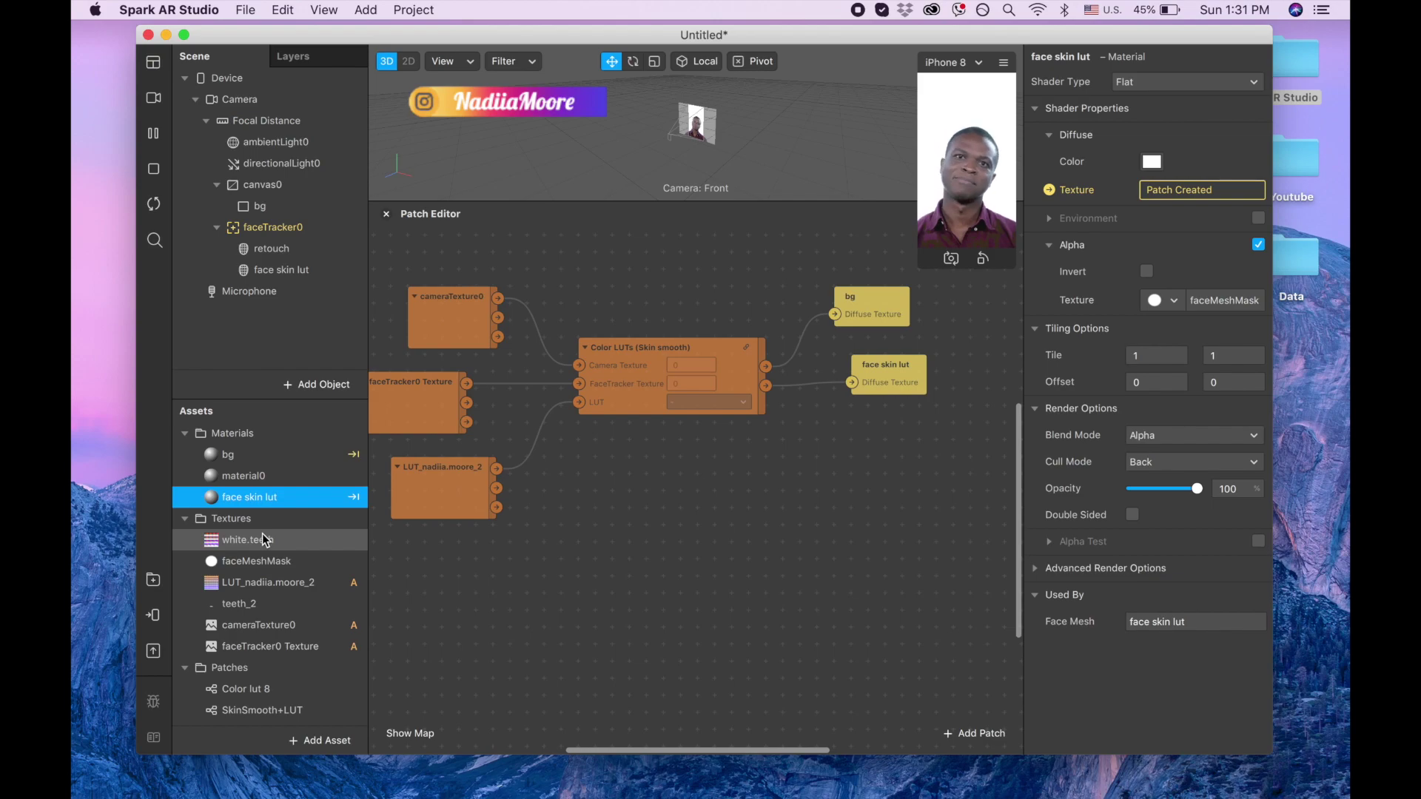
# Add a Face Mesh under faceTracker0 and rename it 'white teeth'
pyautogui.click(264, 541)
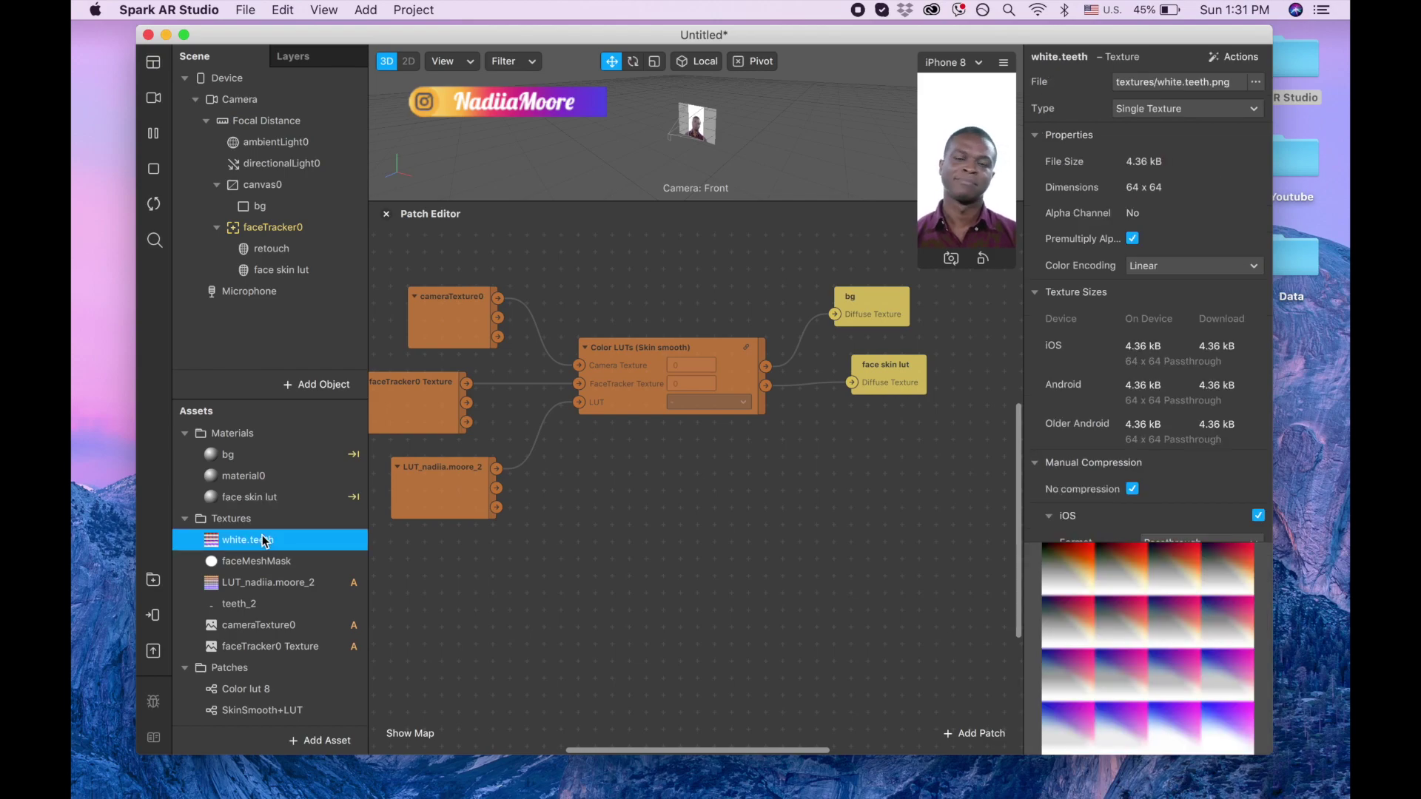
pyautogui.click(301, 385)
pyautogui.write('mes')
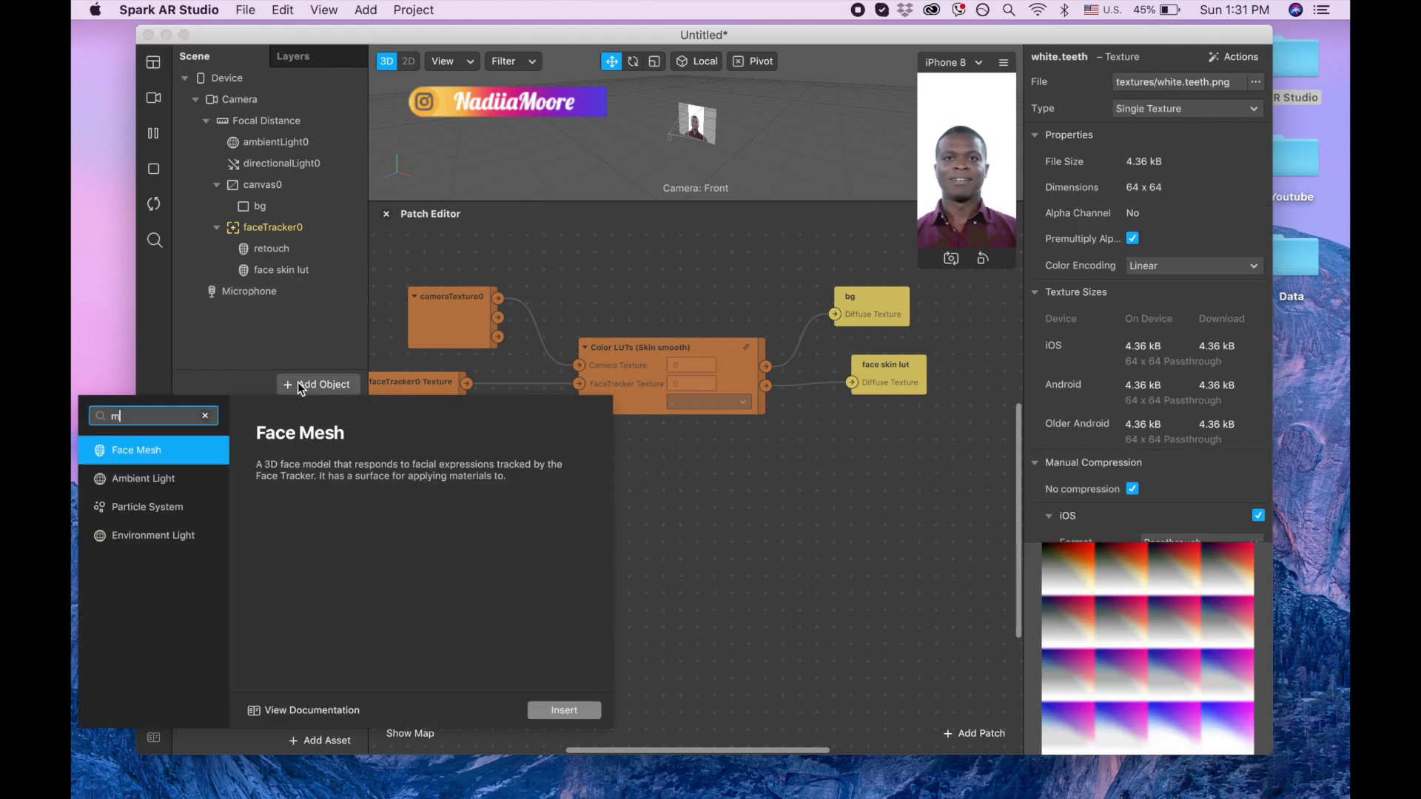
pyautogui.doubleClick(145, 460)
pyautogui.moveTo(257, 291); pyautogui.dragTo(284, 227)
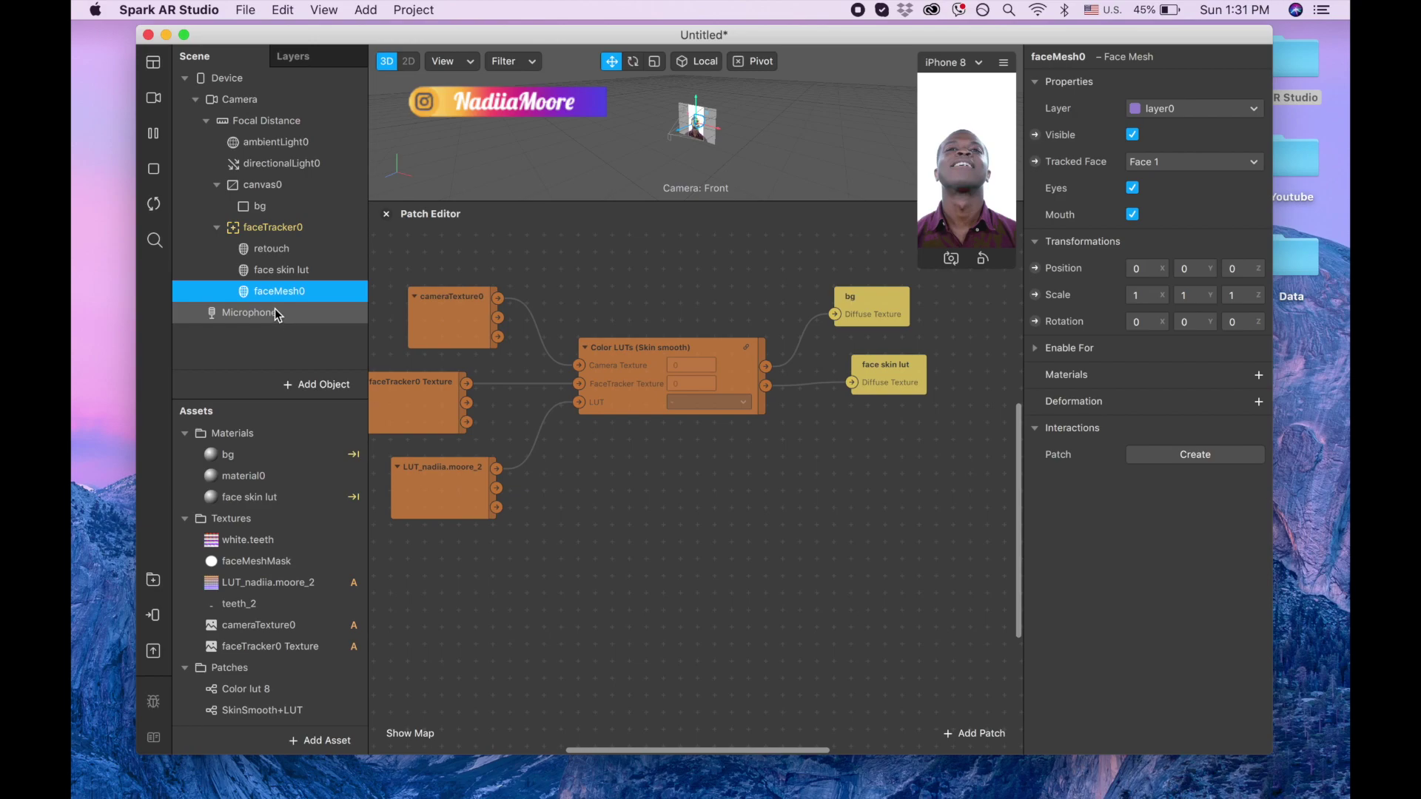
pyautogui.doubleClick(279, 292)
pyautogui.write('white teeth')
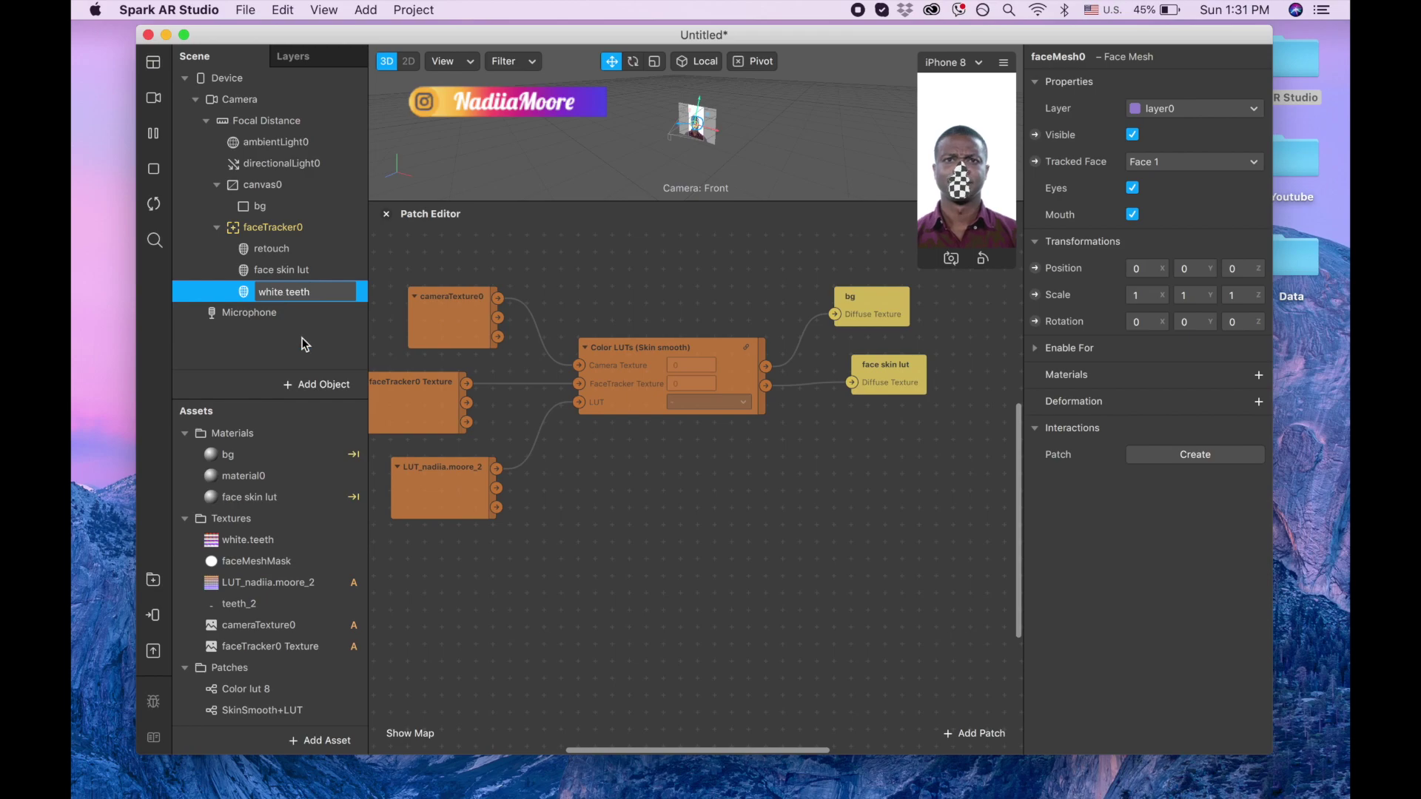
pyautogui.press('Return')
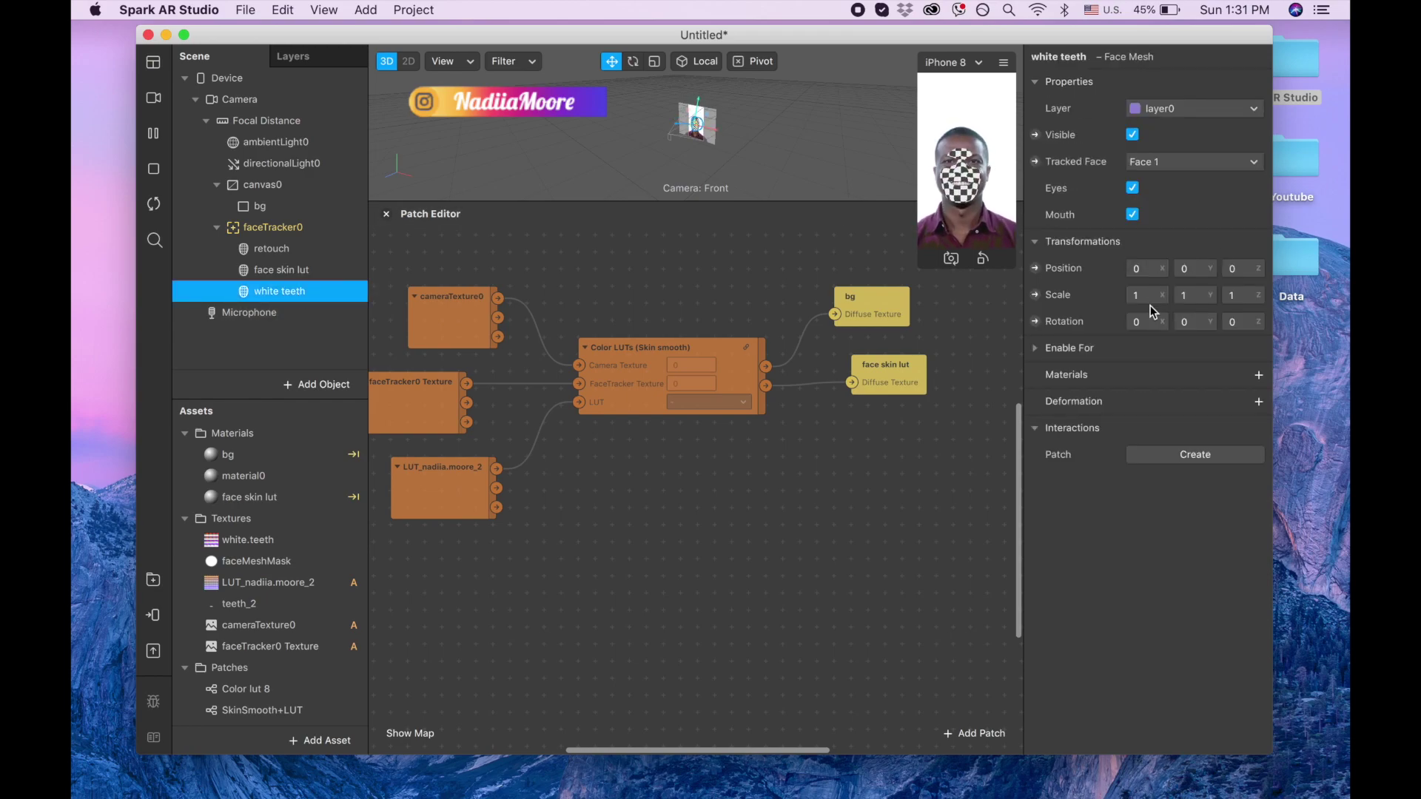
# Give the white teeth mesh a new material named 'white teeth'
pyautogui.click(1259, 378)
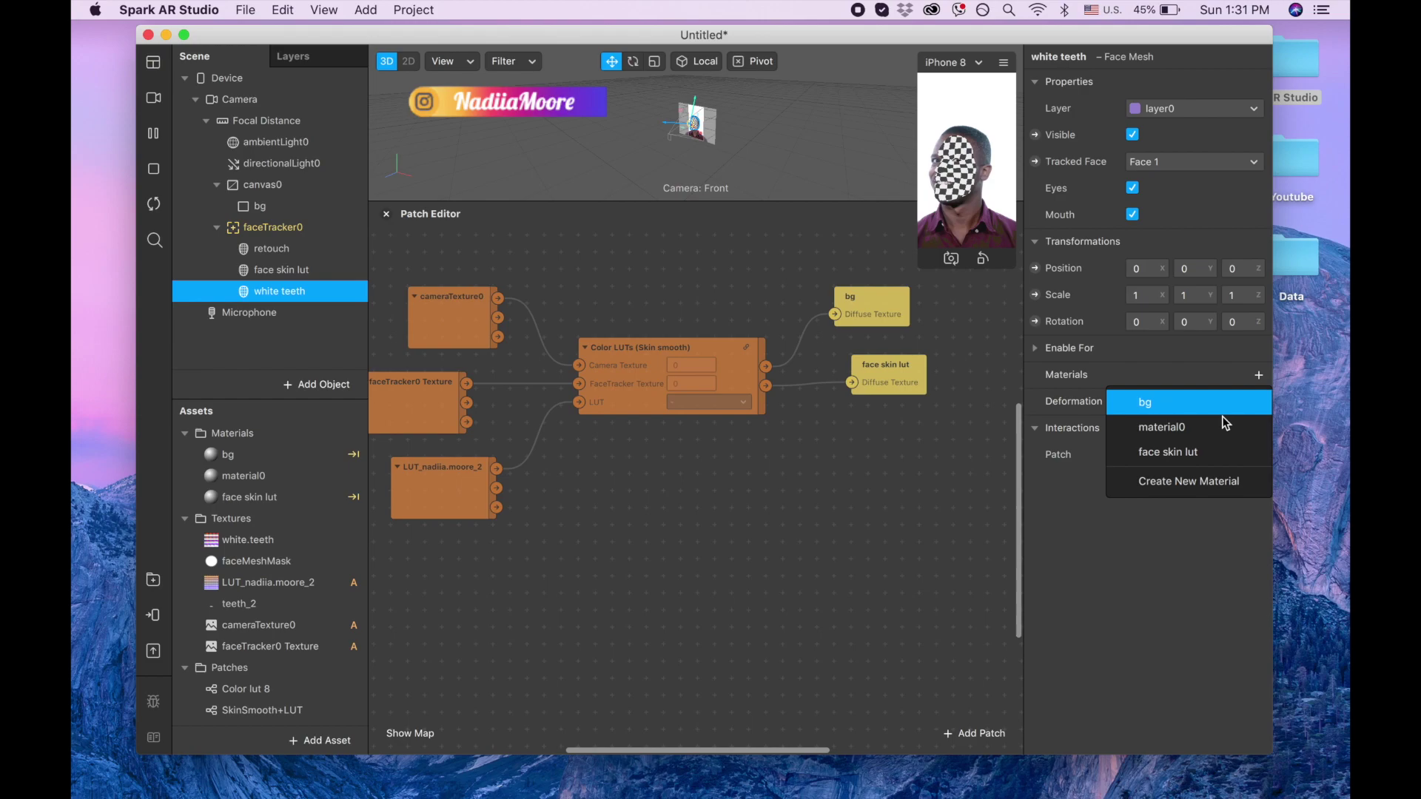
pyautogui.click(1193, 483)
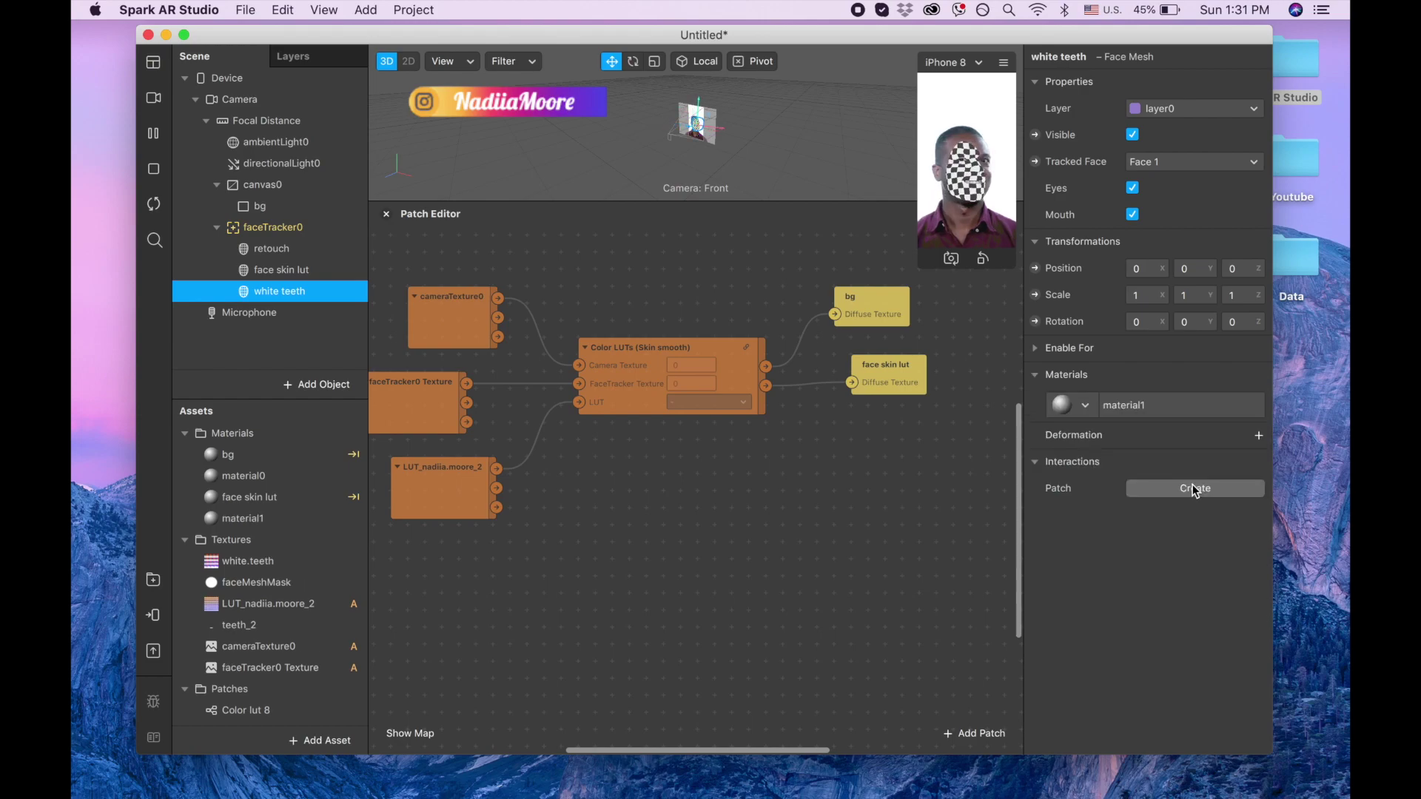
pyautogui.doubleClick(303, 521)
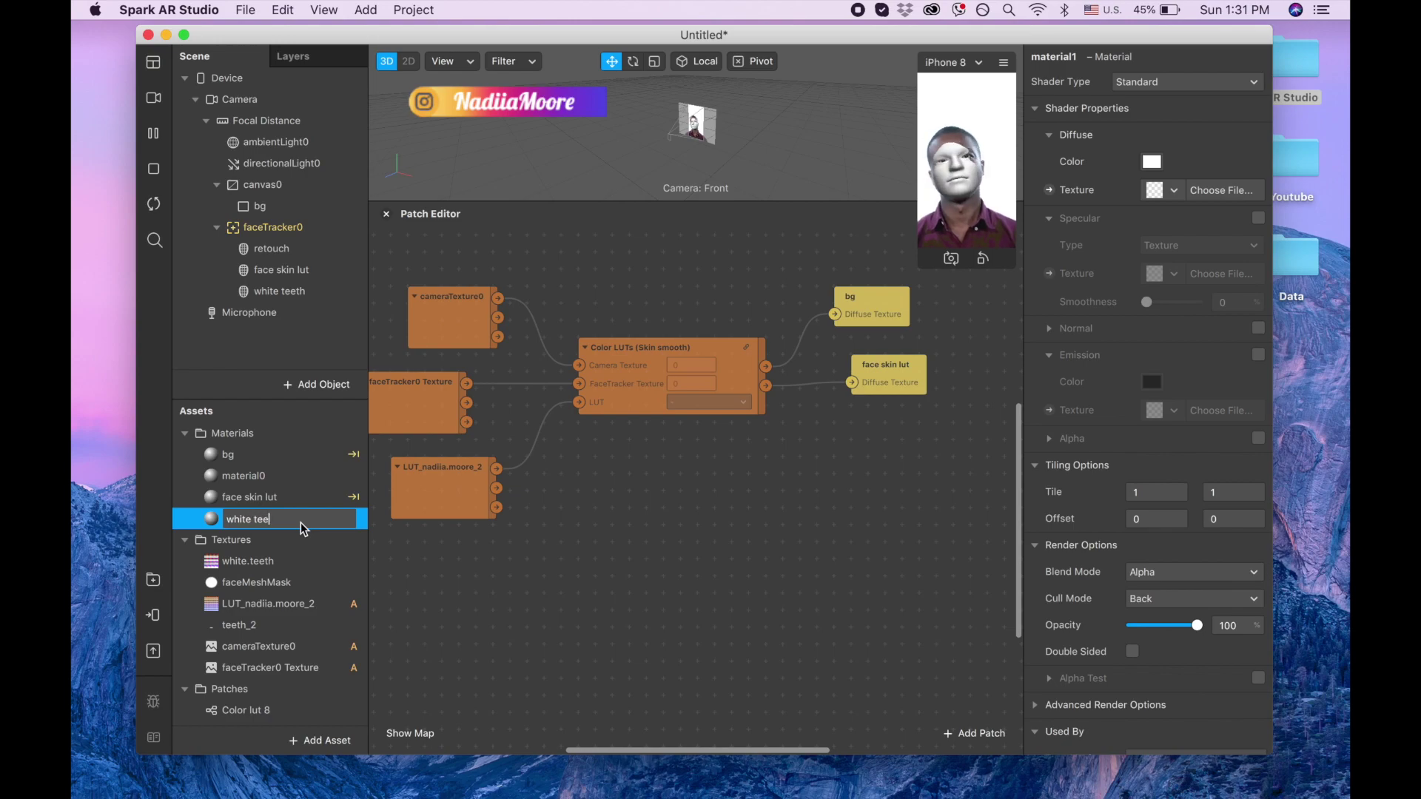
pyautogui.write('white teeth')
pyautogui.press('Return')
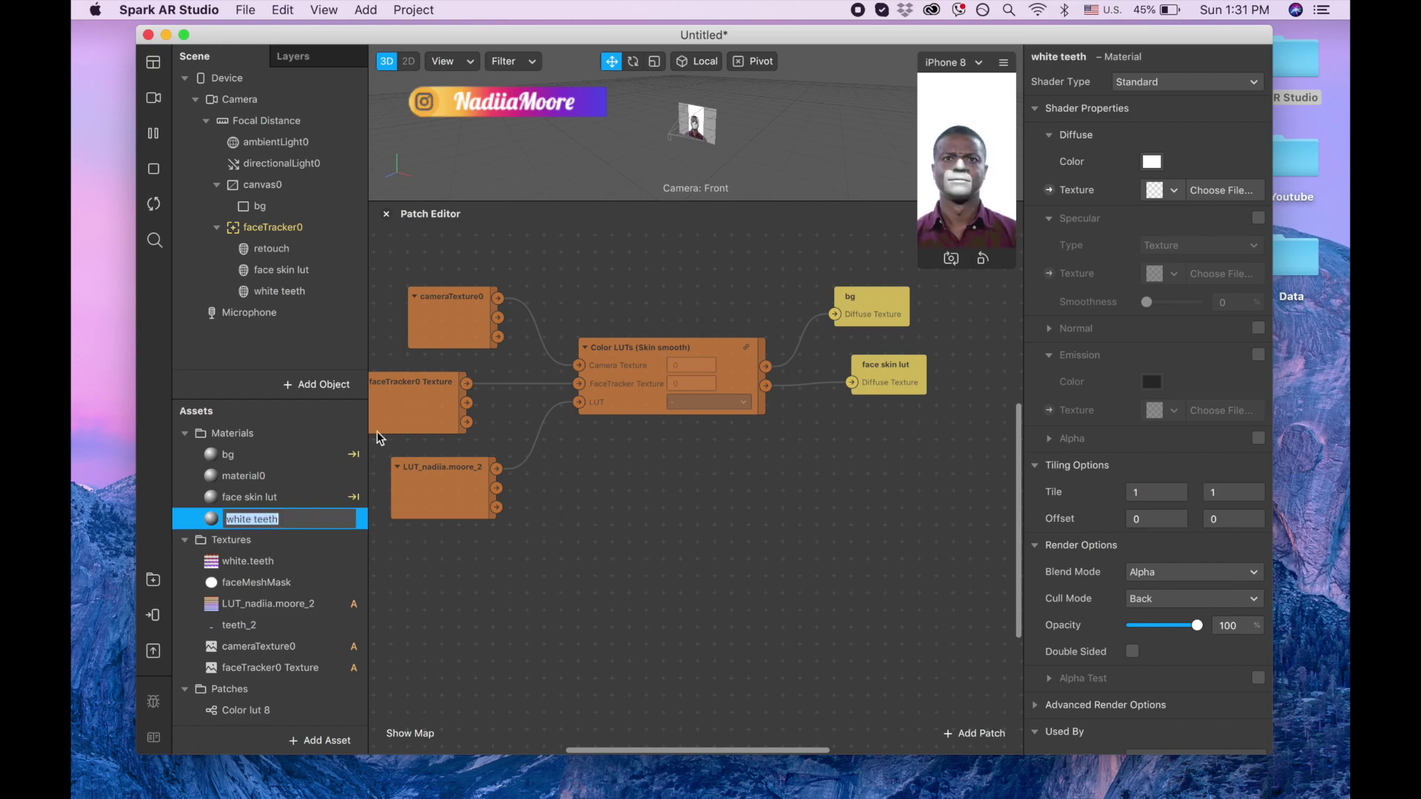
# Set the white teeth material to Flat shading with alpha masked by teeth_2
pyautogui.click(1194, 83)
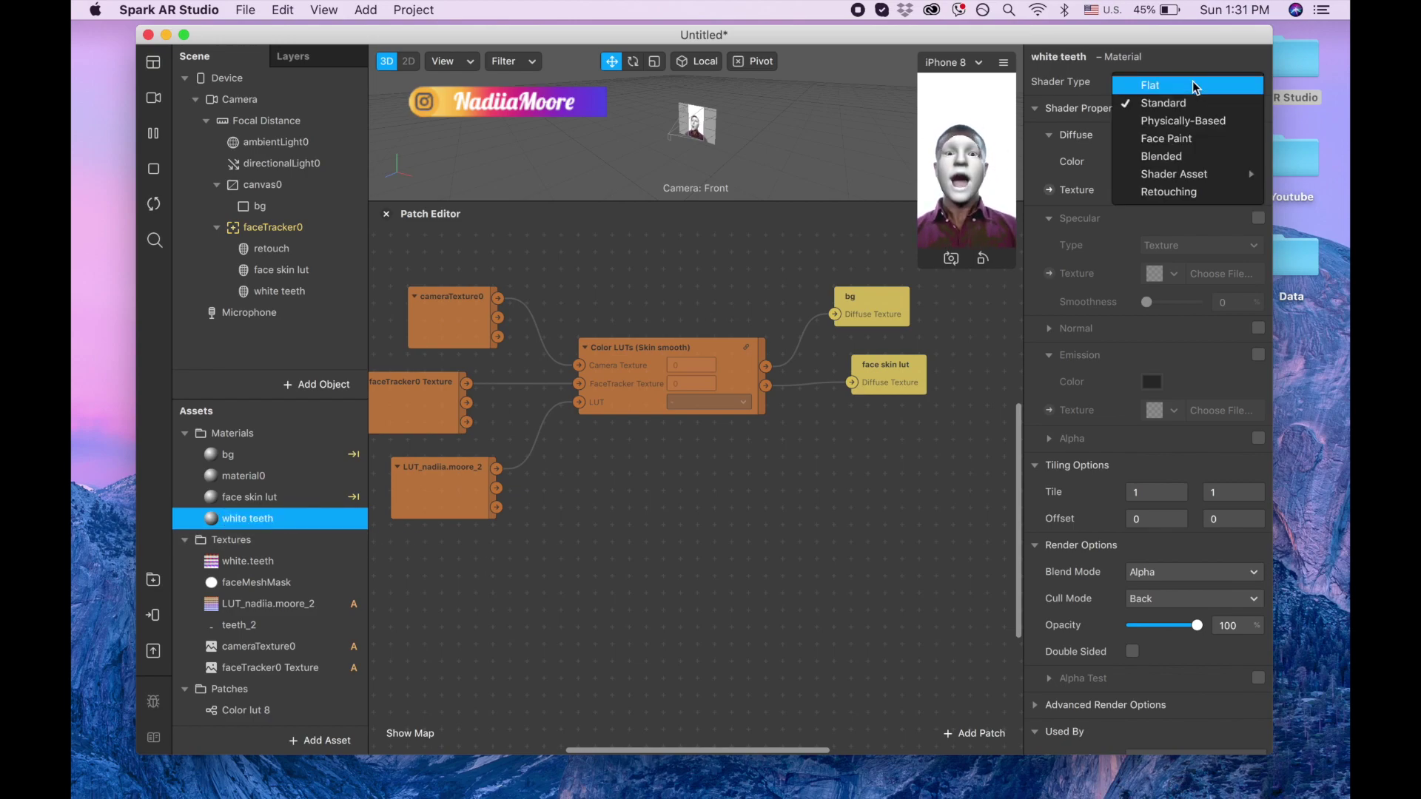
pyautogui.click(1196, 86)
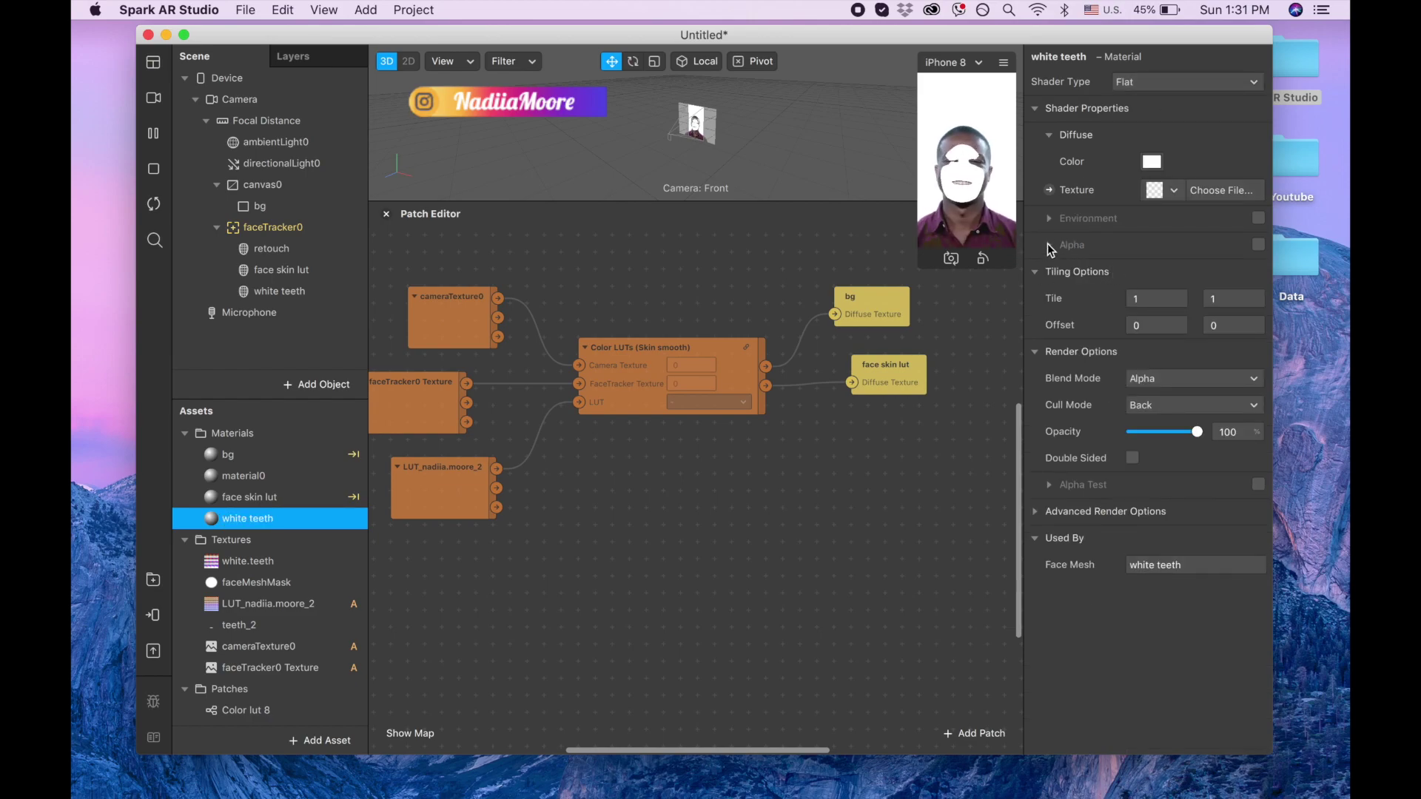
pyautogui.click(1259, 245)
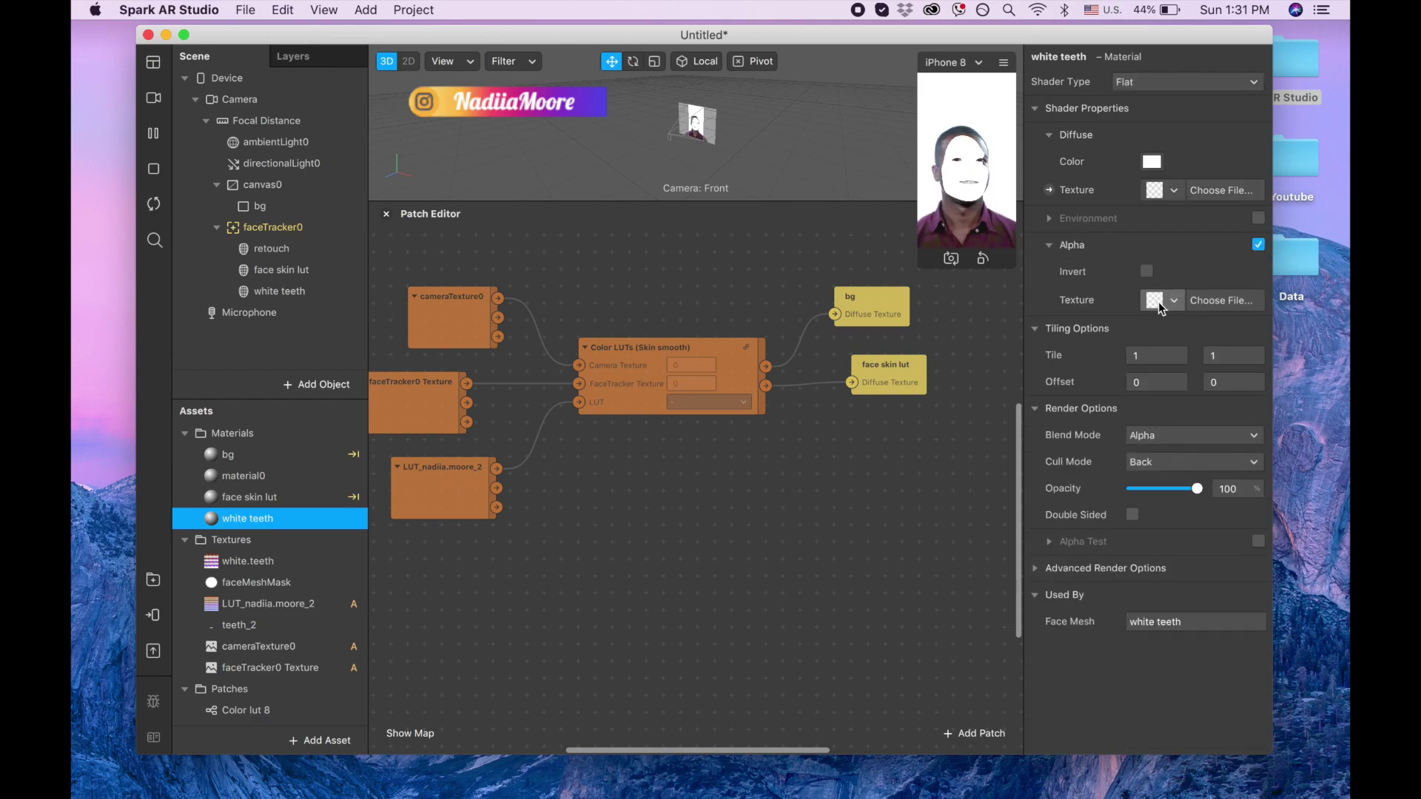
pyautogui.click(1164, 300)
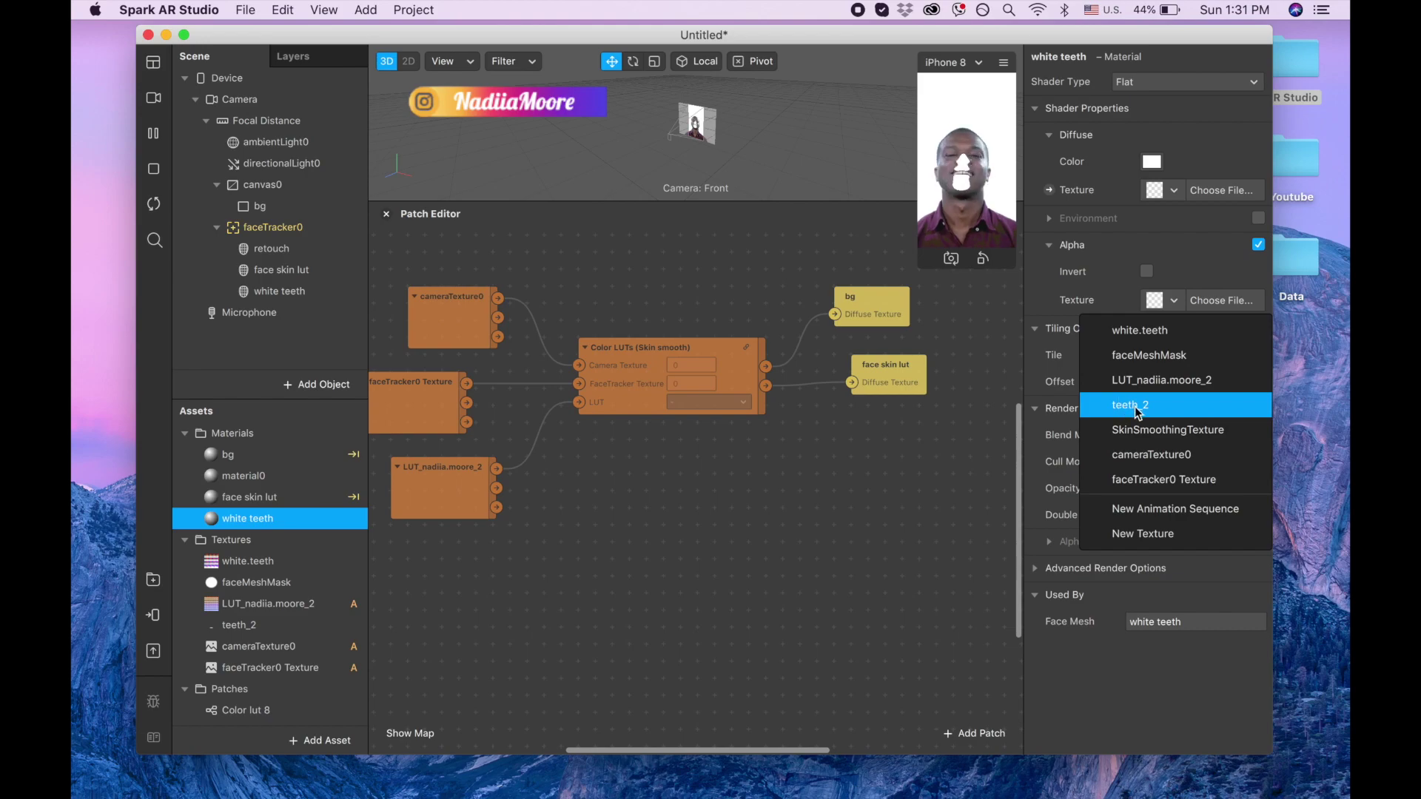
pyautogui.click(1138, 408)
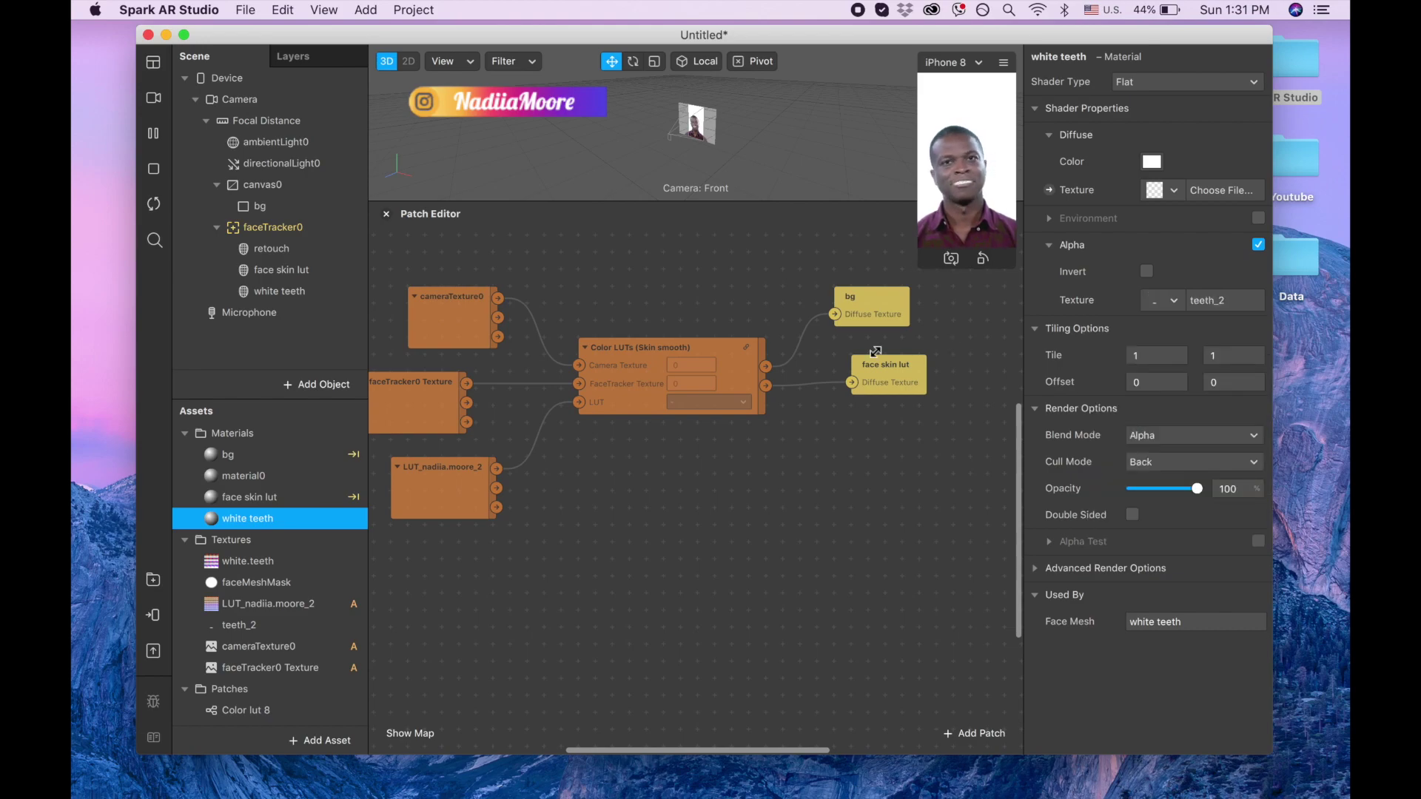
pyautogui.moveTo(876, 351); pyautogui.dragTo(786, 510)
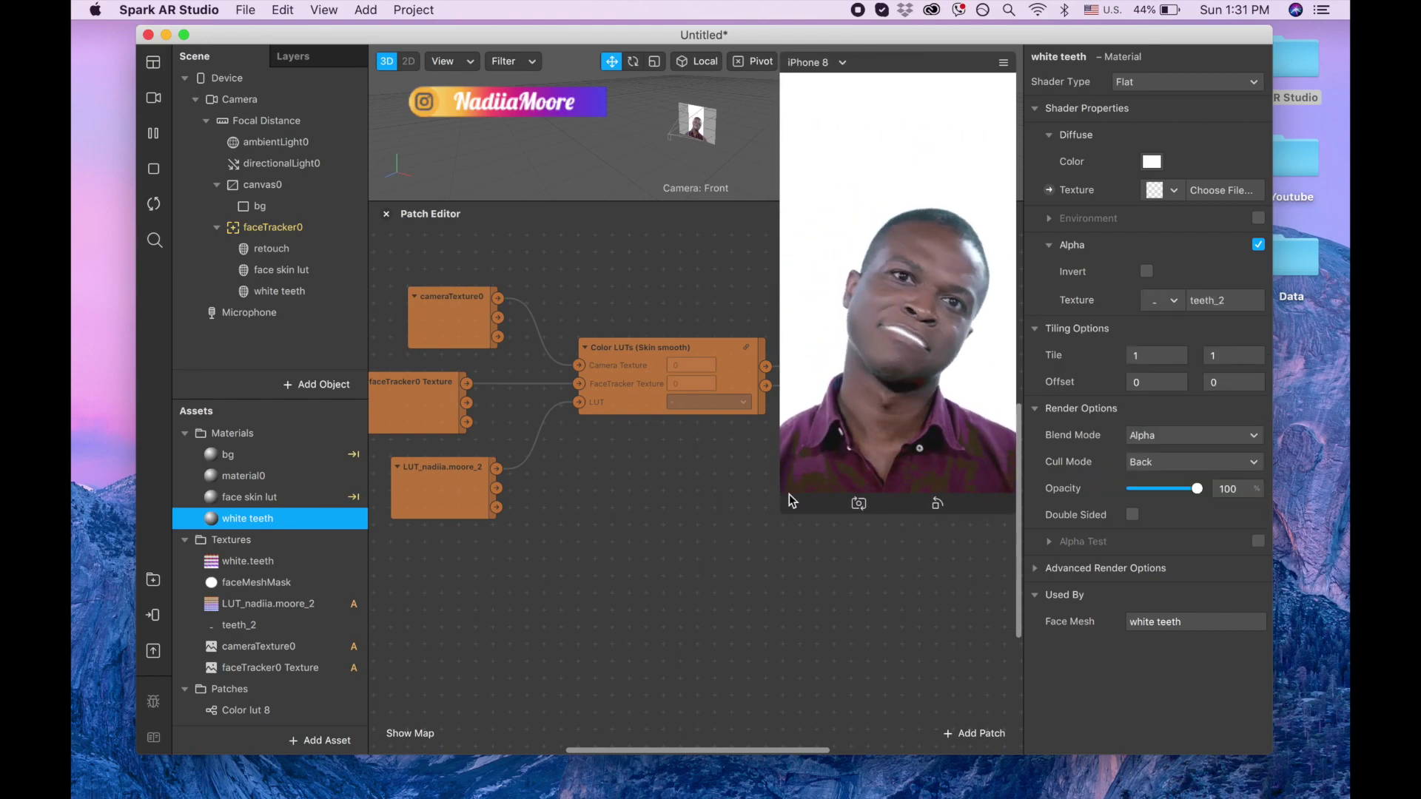
pyautogui.moveTo(789, 495); pyautogui.dragTo(894, 279)
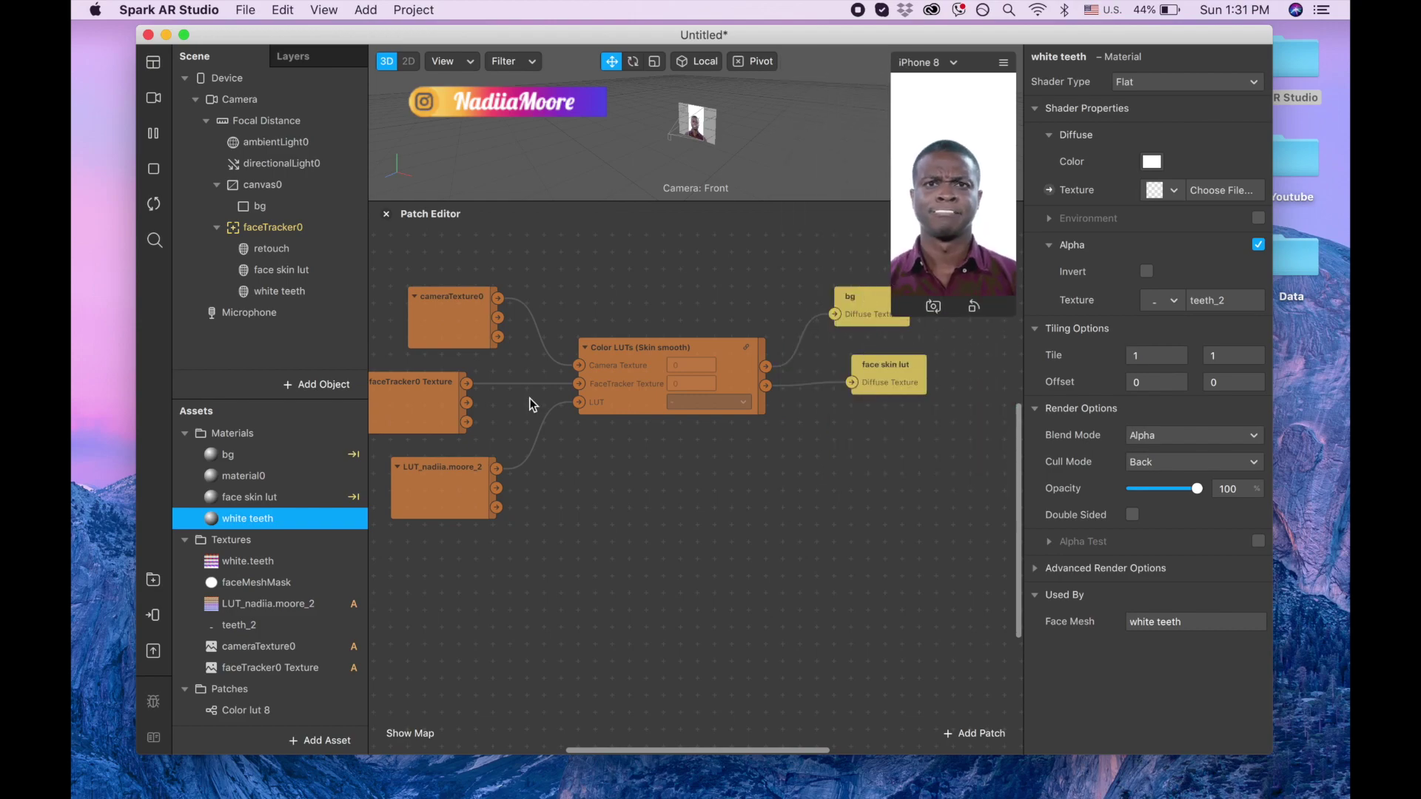
pyautogui.click(248, 561)
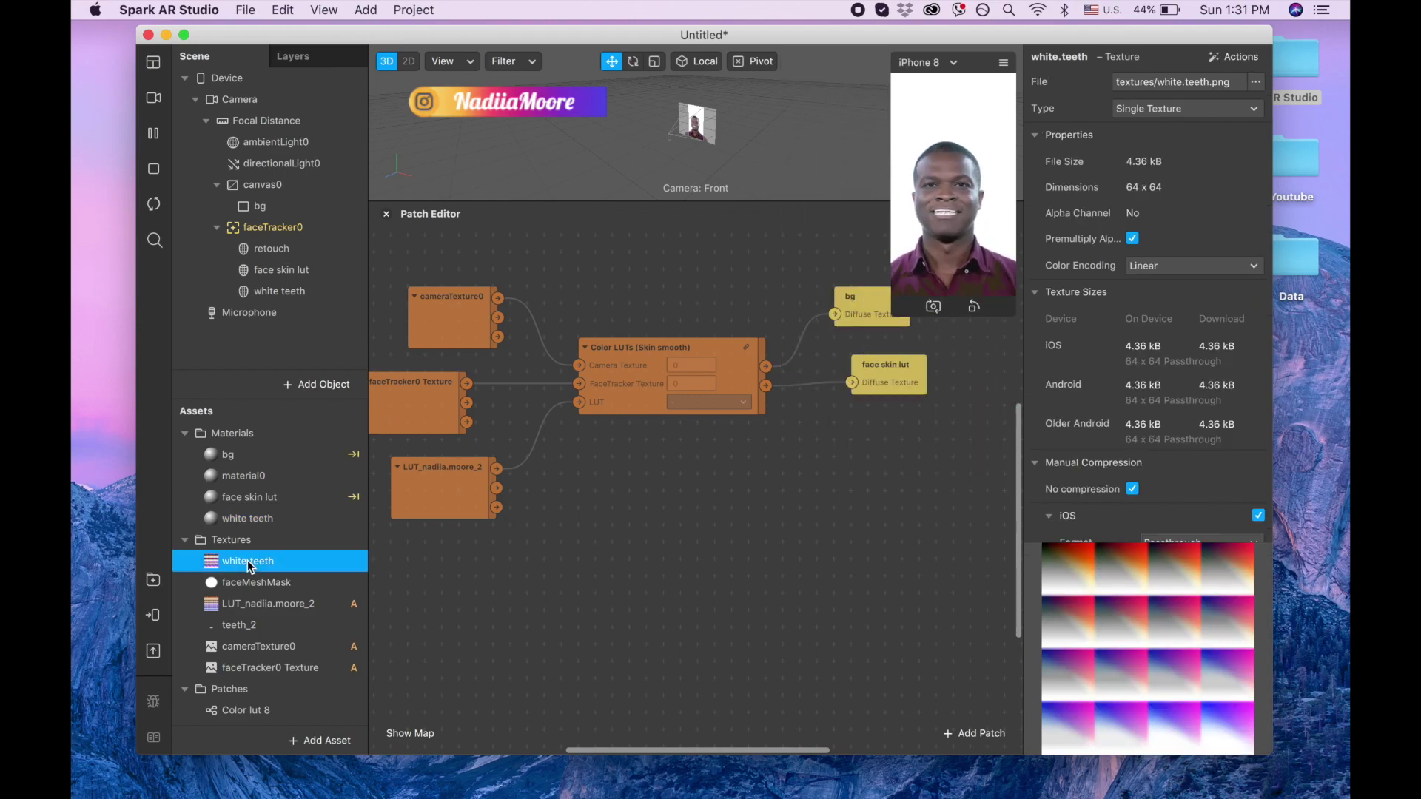
# Add a Color lut 8 patch fed by the faceTracker0 texture and a white.teeth texture patch
pyautogui.moveTo(250, 559); pyautogui.dragTo(631, 539)
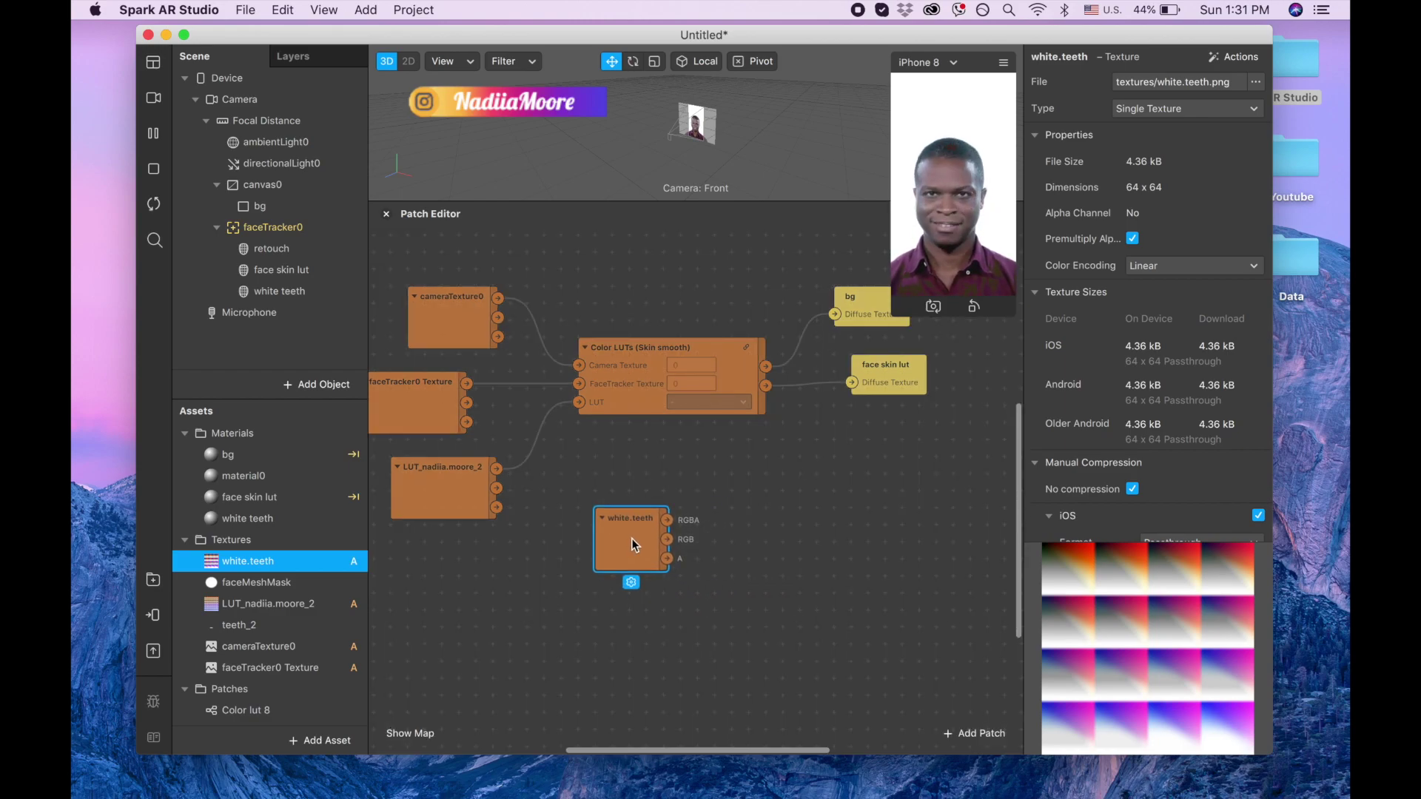
pyautogui.press('BackSpace')
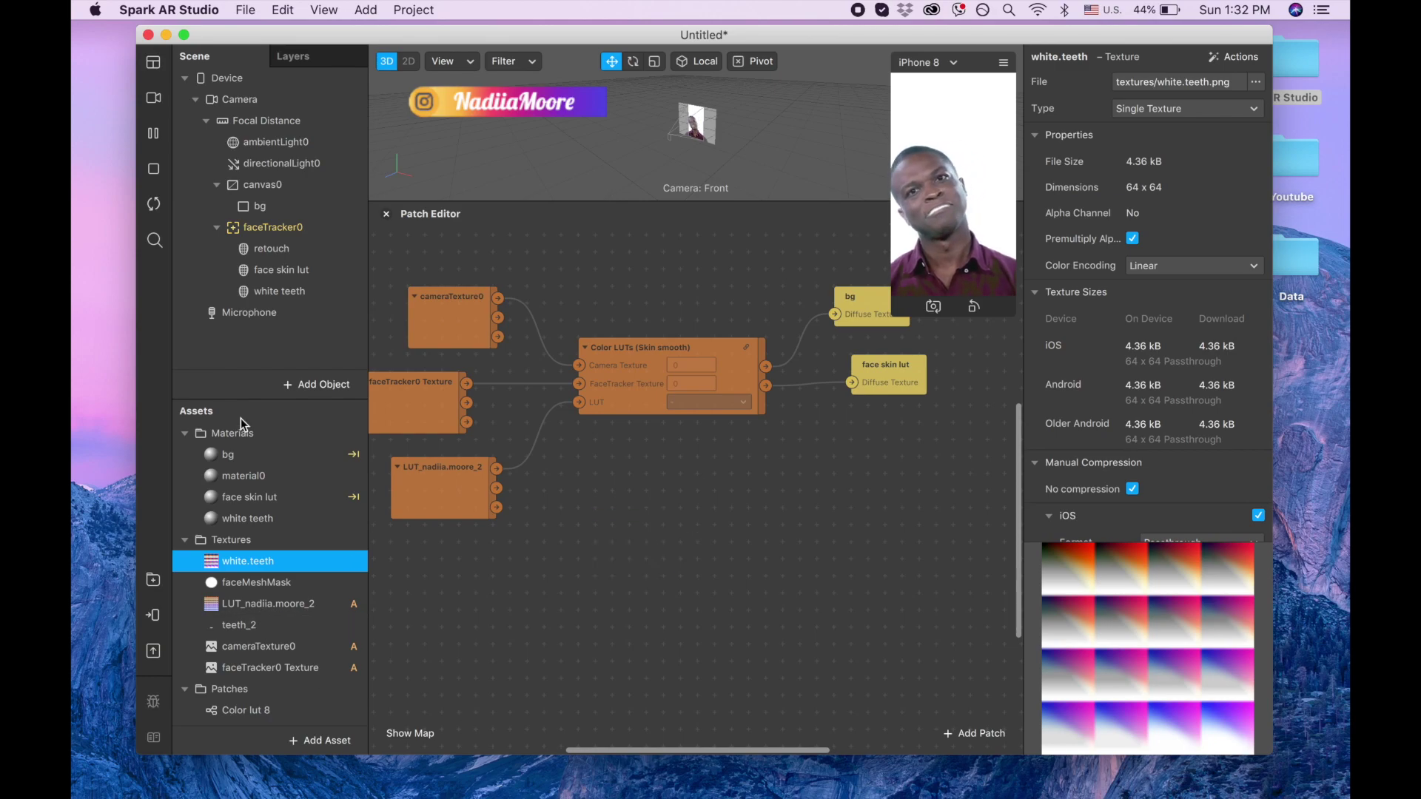
pyautogui.doubleClick(247, 33)
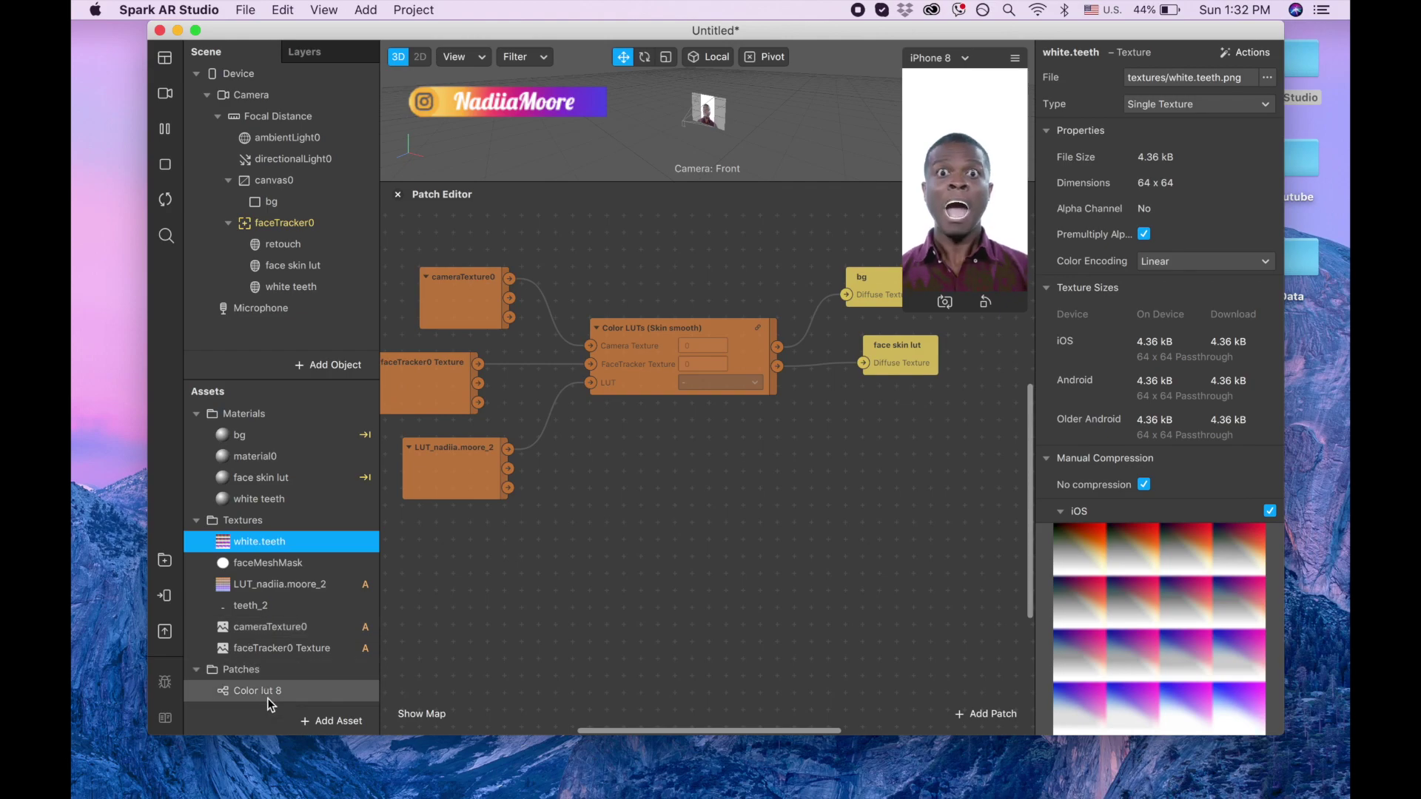
pyautogui.moveTo(270, 694); pyautogui.dragTo(647, 533)
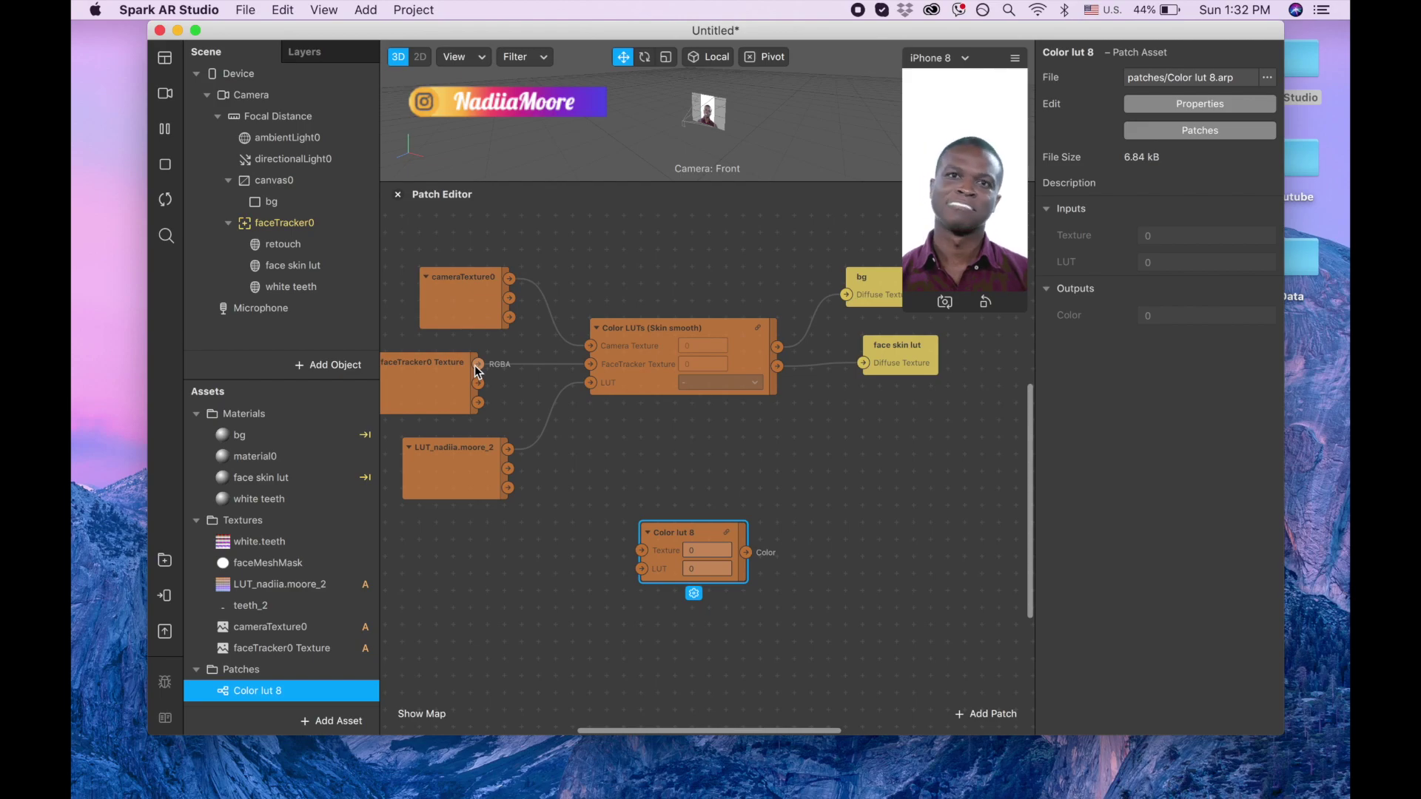
pyautogui.moveTo(478, 363); pyautogui.dragTo(641, 557)
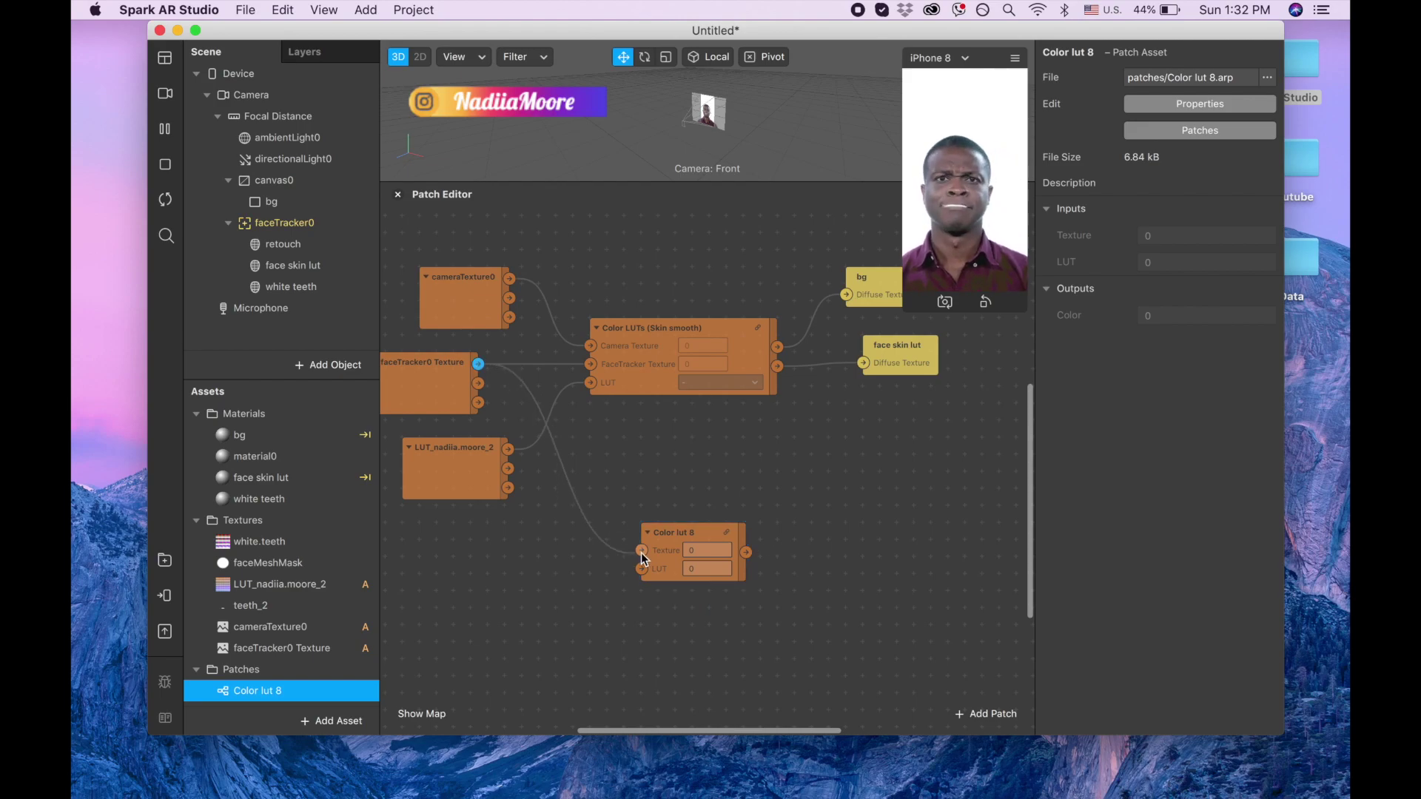
pyautogui.click(288, 552)
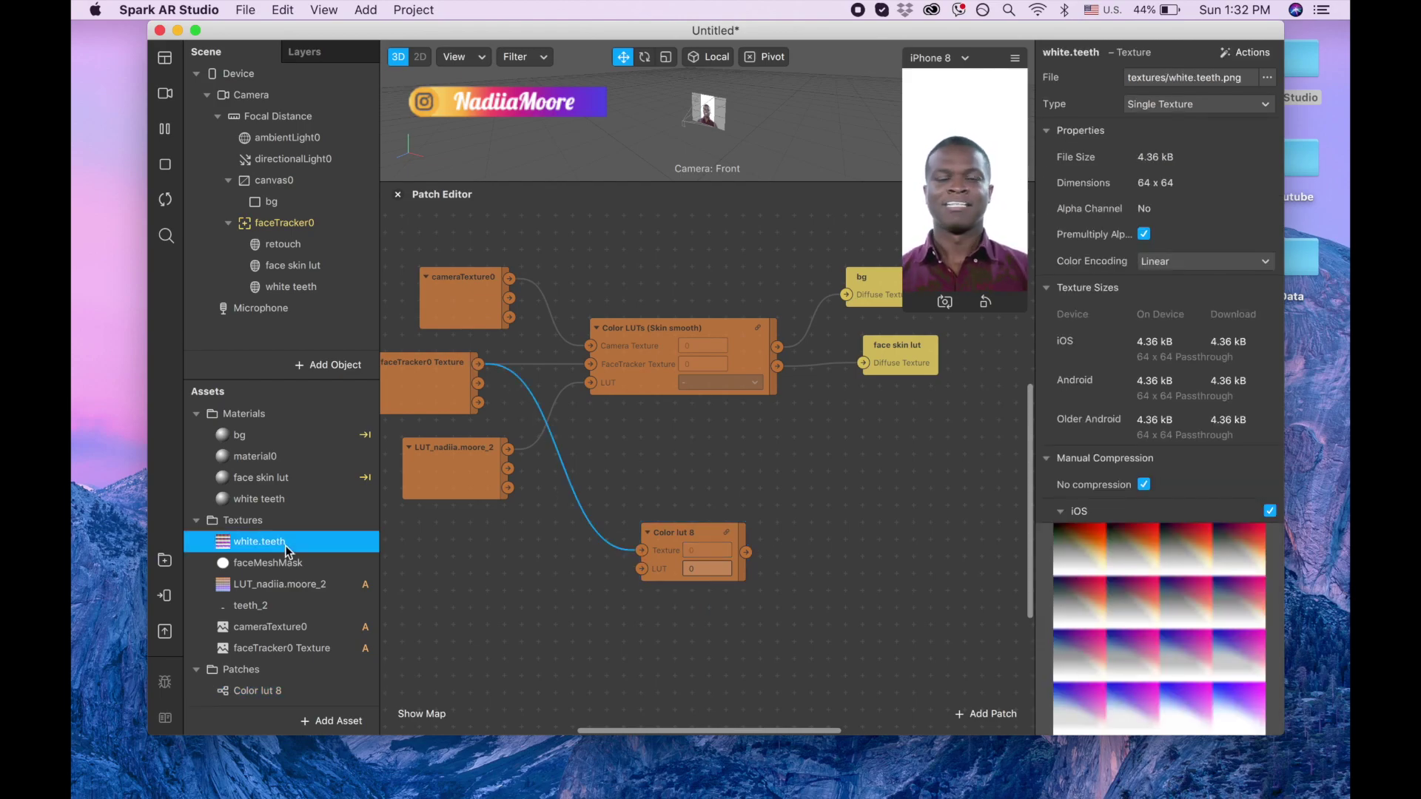
pyautogui.moveTo(287, 552); pyautogui.dragTo(647, 568)
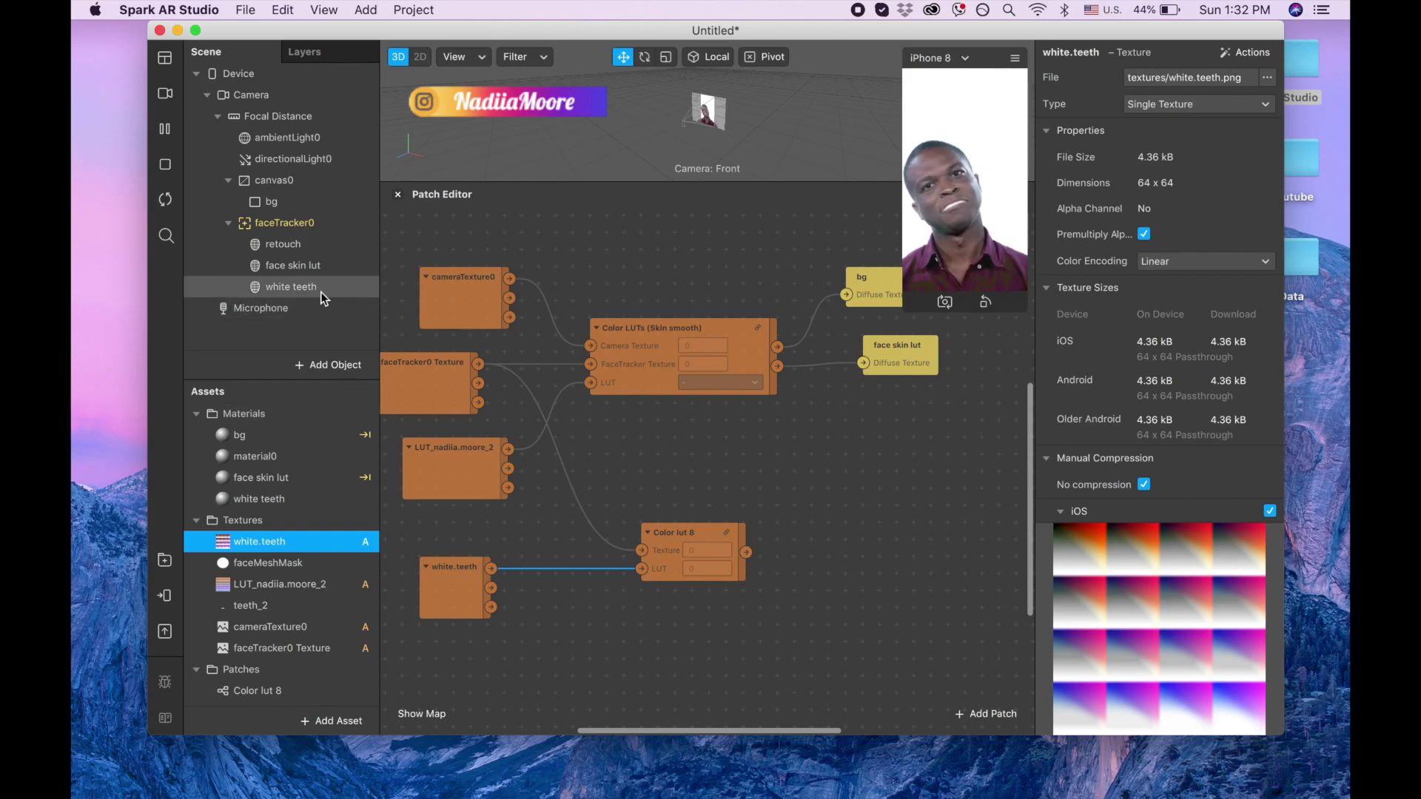
# Create the white teeth Diffuse Texture patch and feed it Color lut 8's output
pyautogui.click(256, 501)
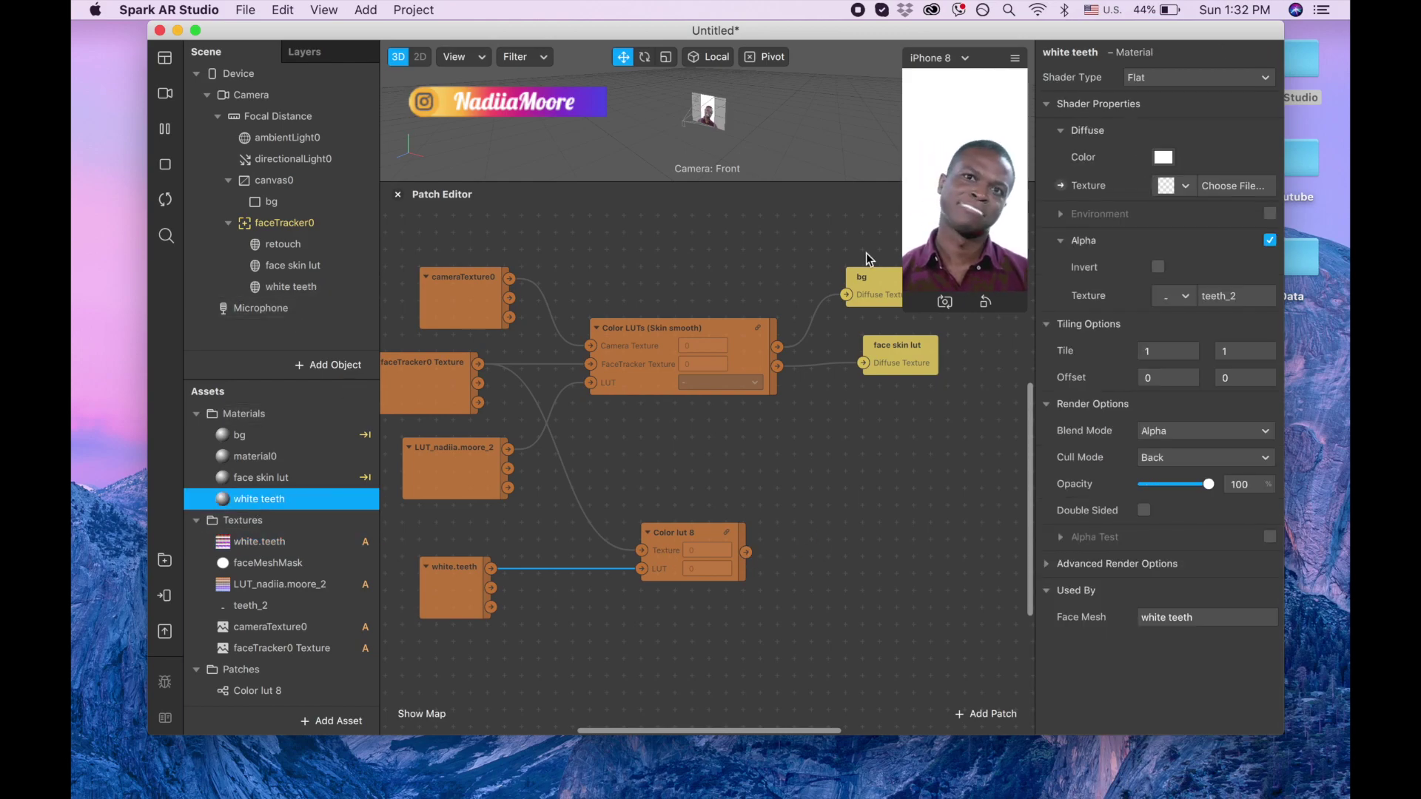
pyautogui.click(1062, 186)
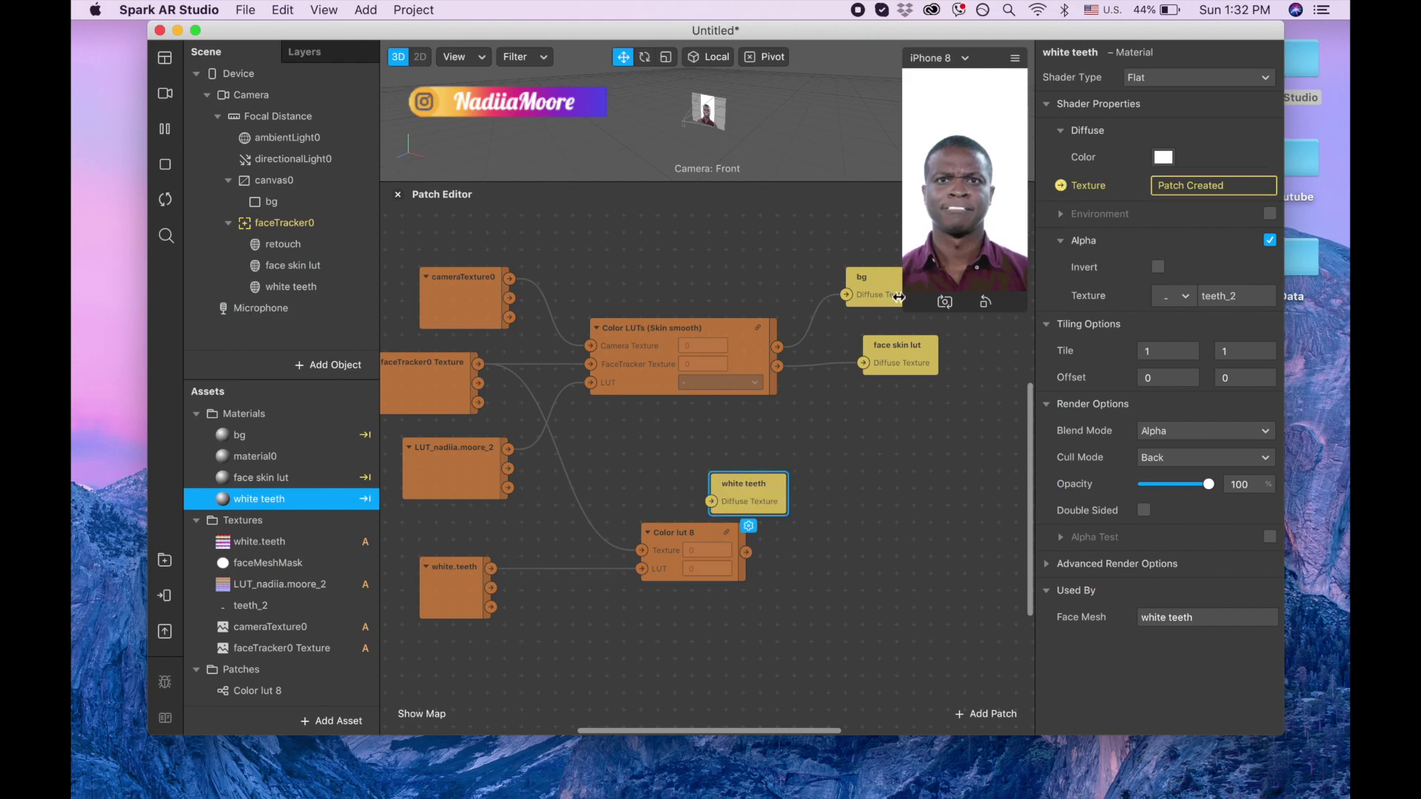
pyautogui.moveTo(732, 489); pyautogui.dragTo(878, 505)
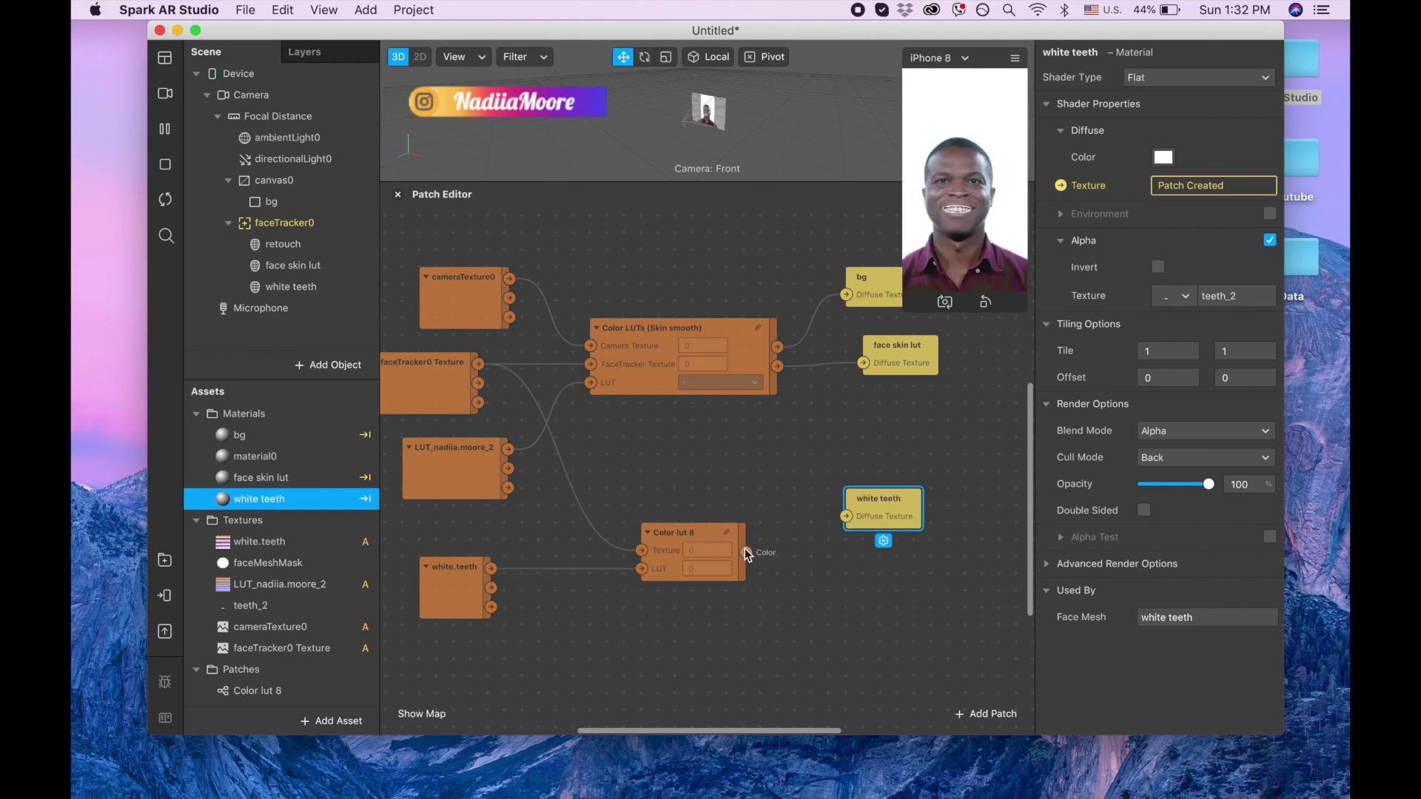
pyautogui.moveTo(746, 552); pyautogui.dragTo(847, 517)
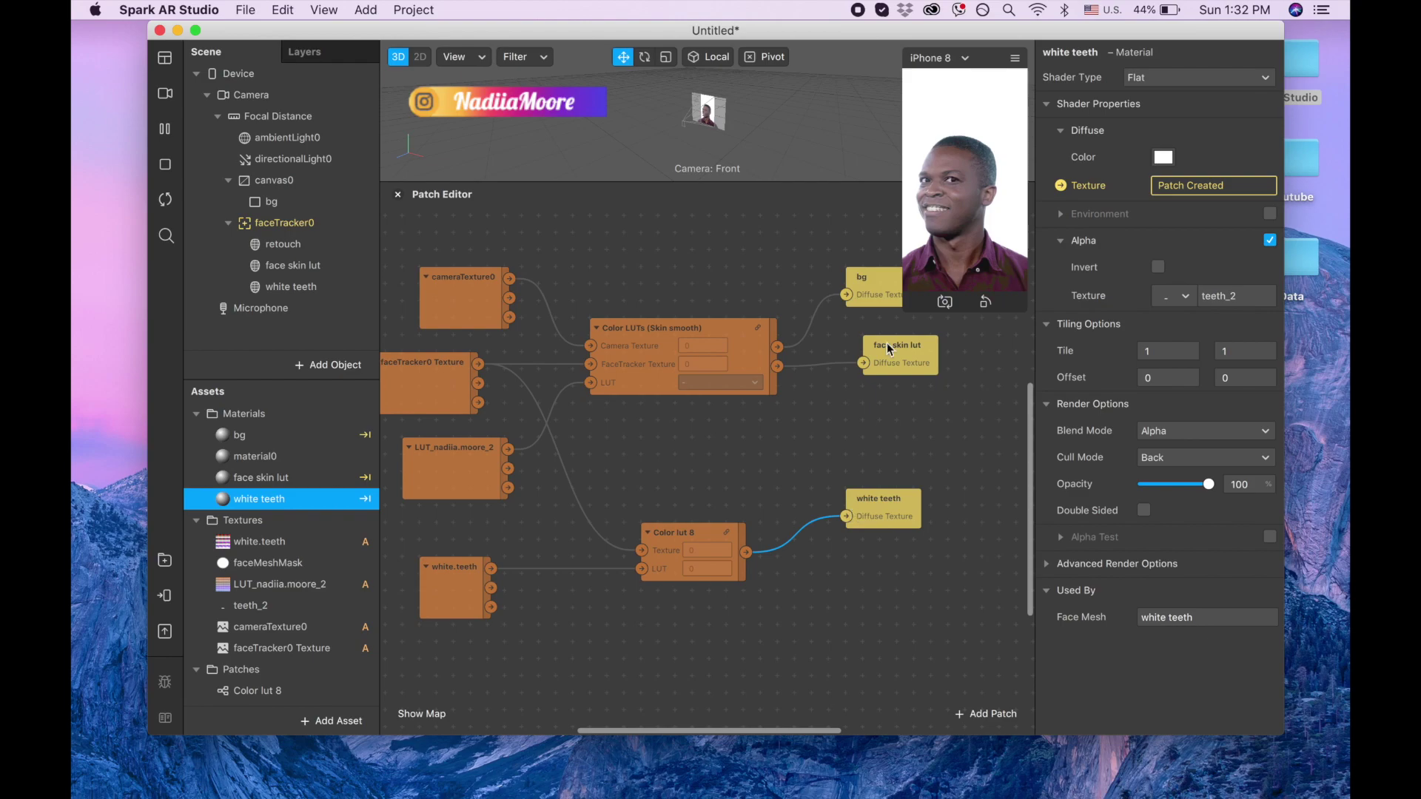
pyautogui.moveTo(909, 306); pyautogui.dragTo(733, 638)
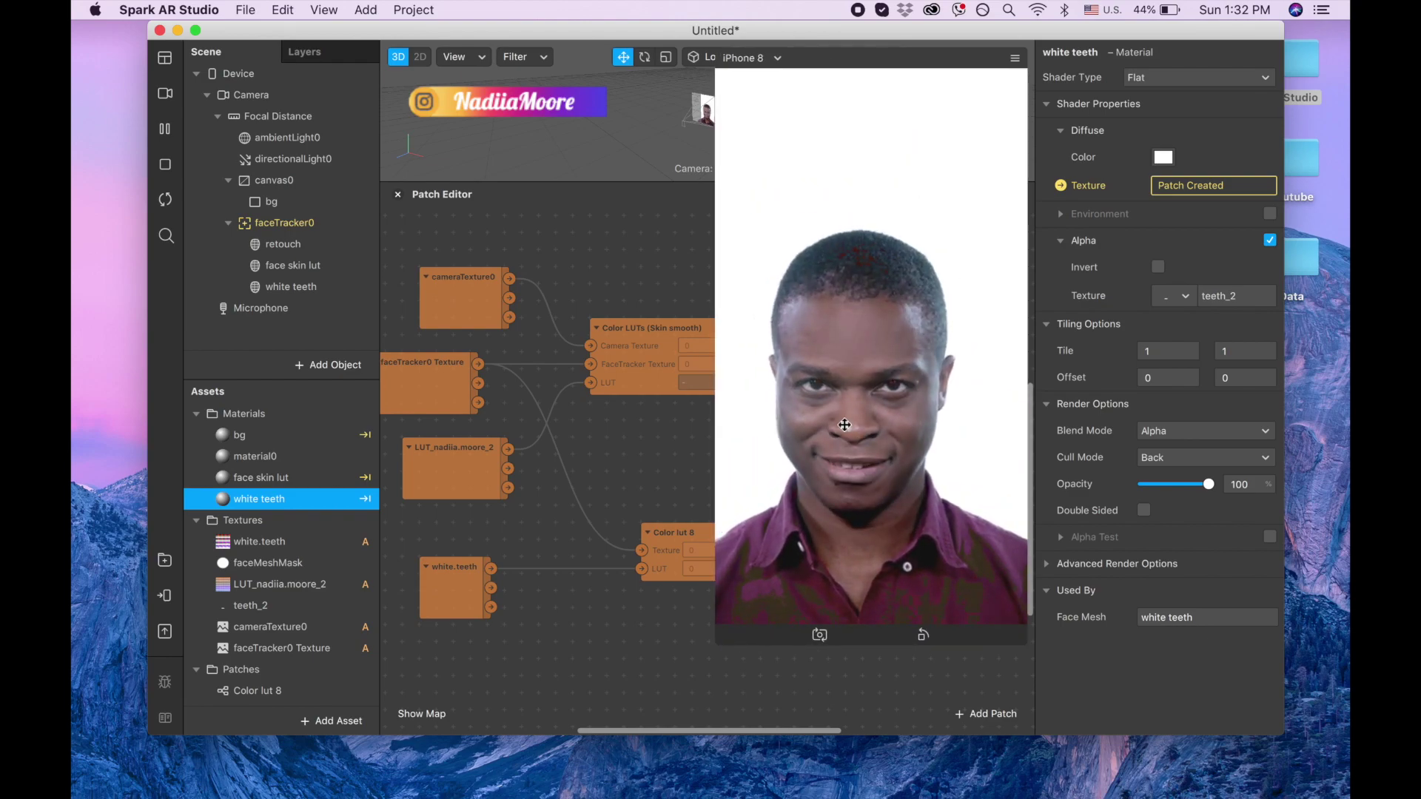
# Turn off the Eyes and Mouth options on the face skin lut face mesh
pyautogui.click(310, 265)
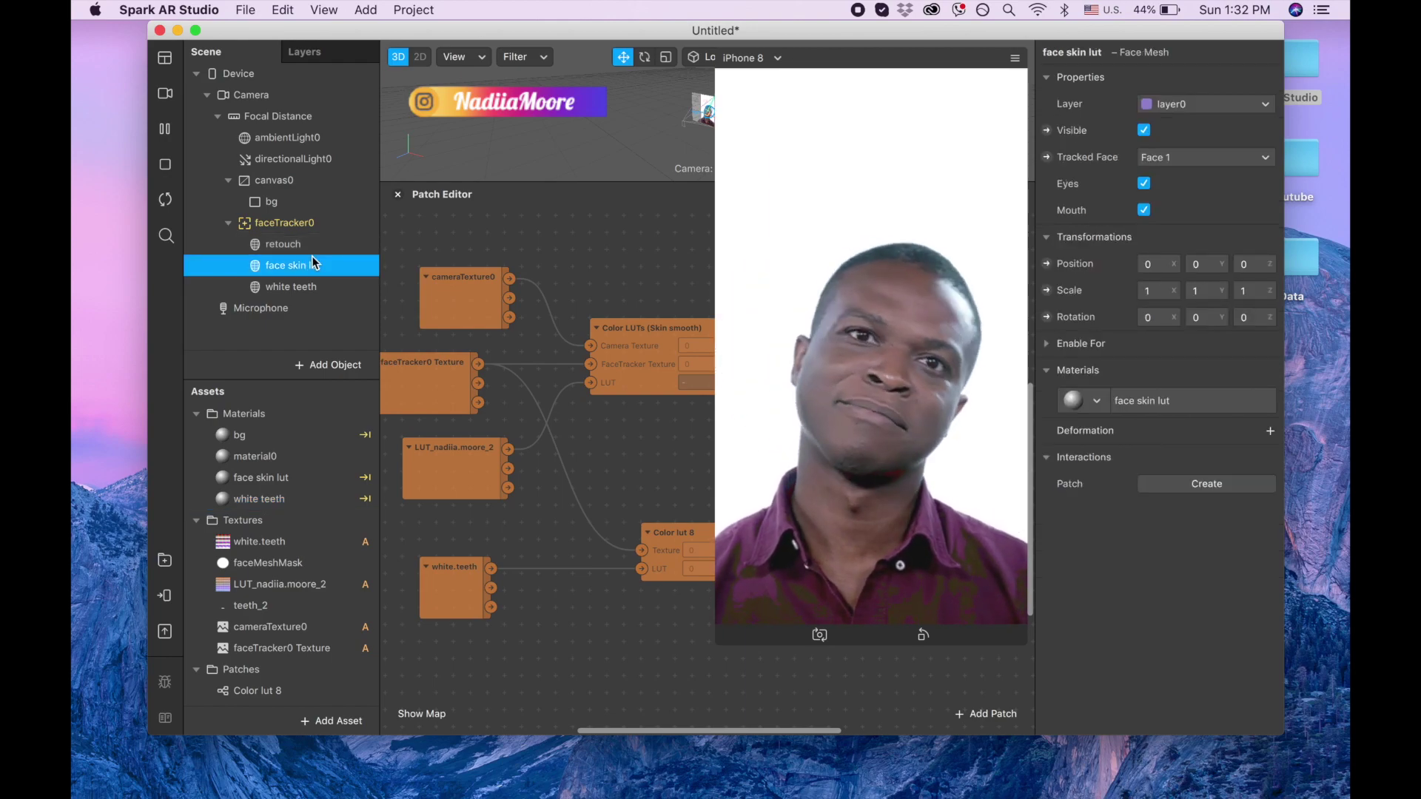
pyautogui.click(1143, 183)
pyautogui.click(1145, 210)
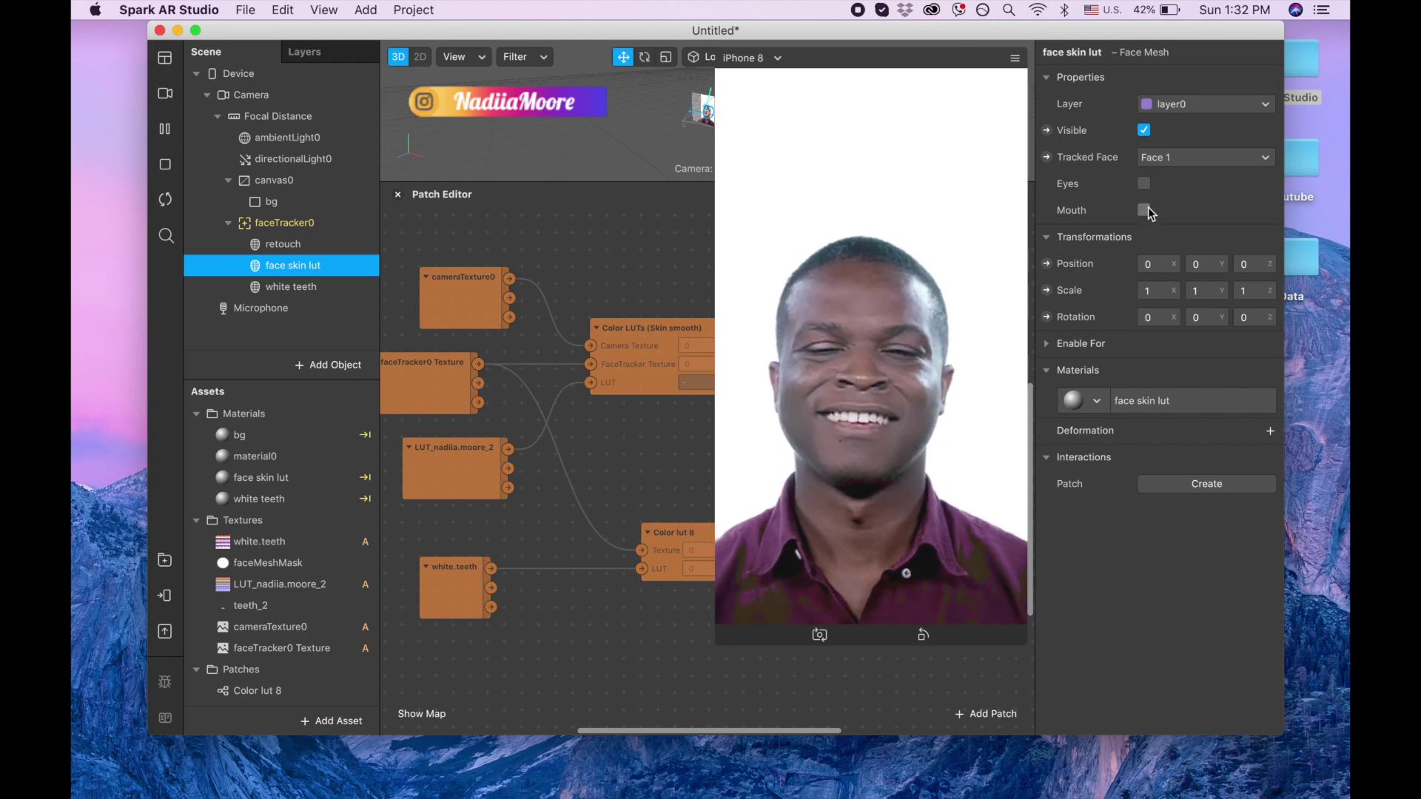
pyautogui.click(288, 290)
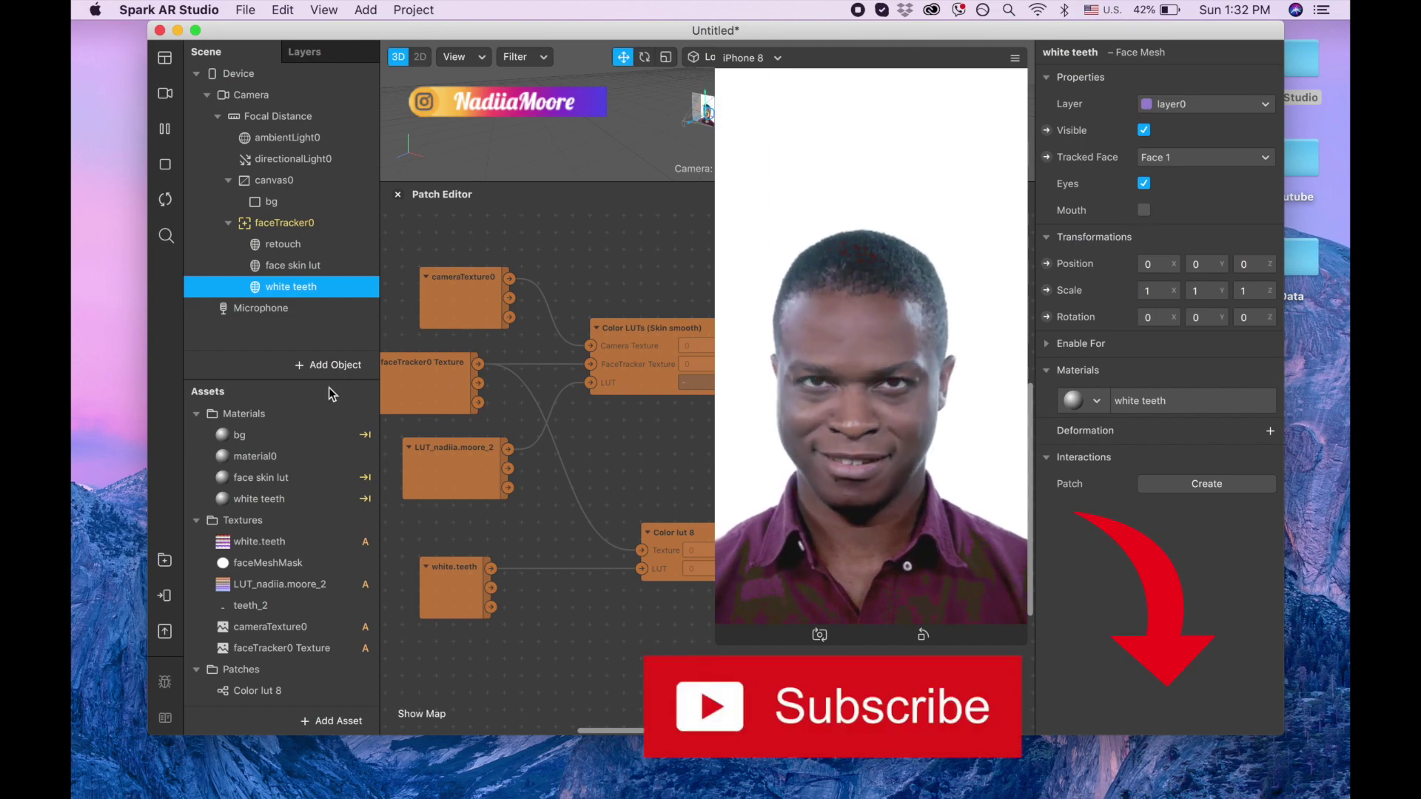
# Pause the preview, test a lower white teeth material opacity, then restore it to 100
pyautogui.click(259, 500)
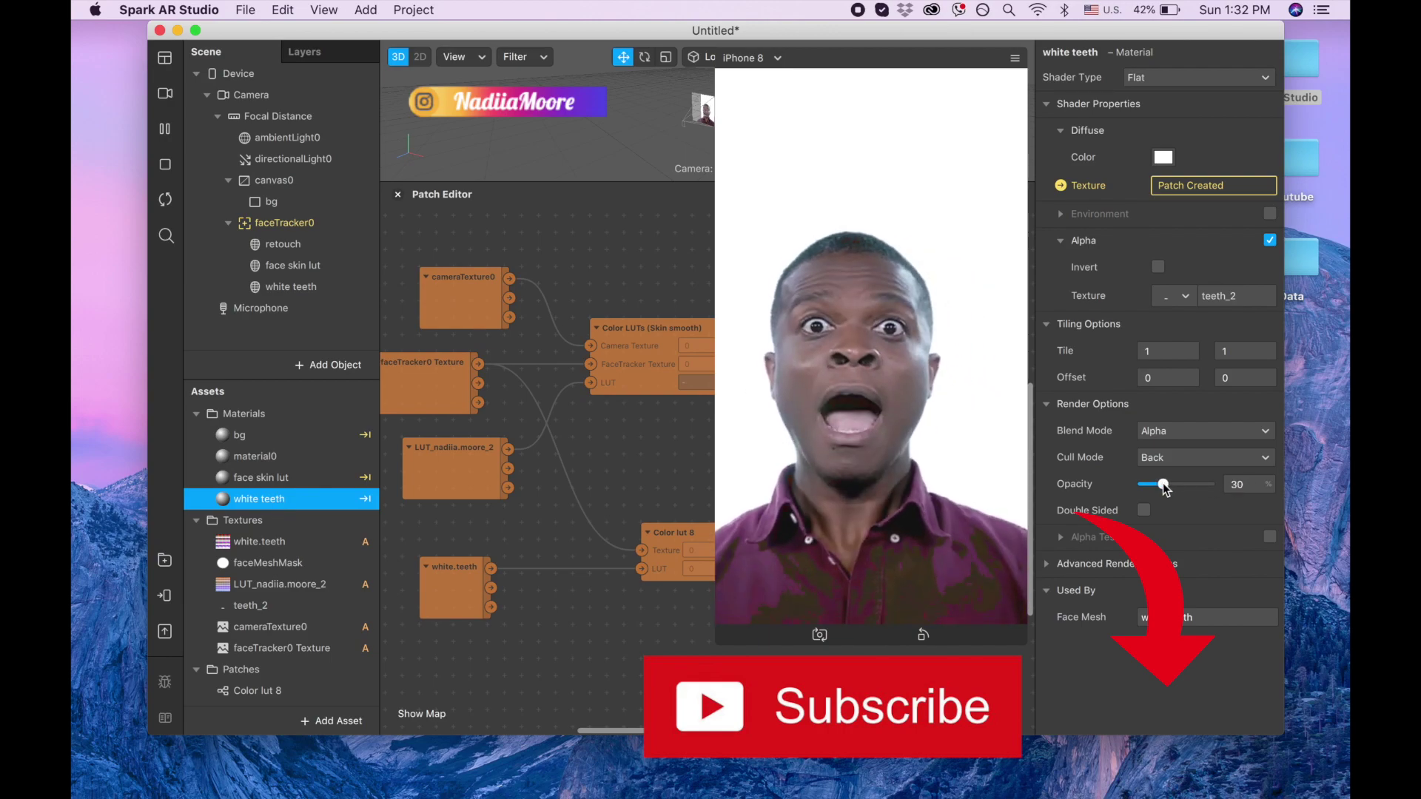
pyautogui.click(166, 131)
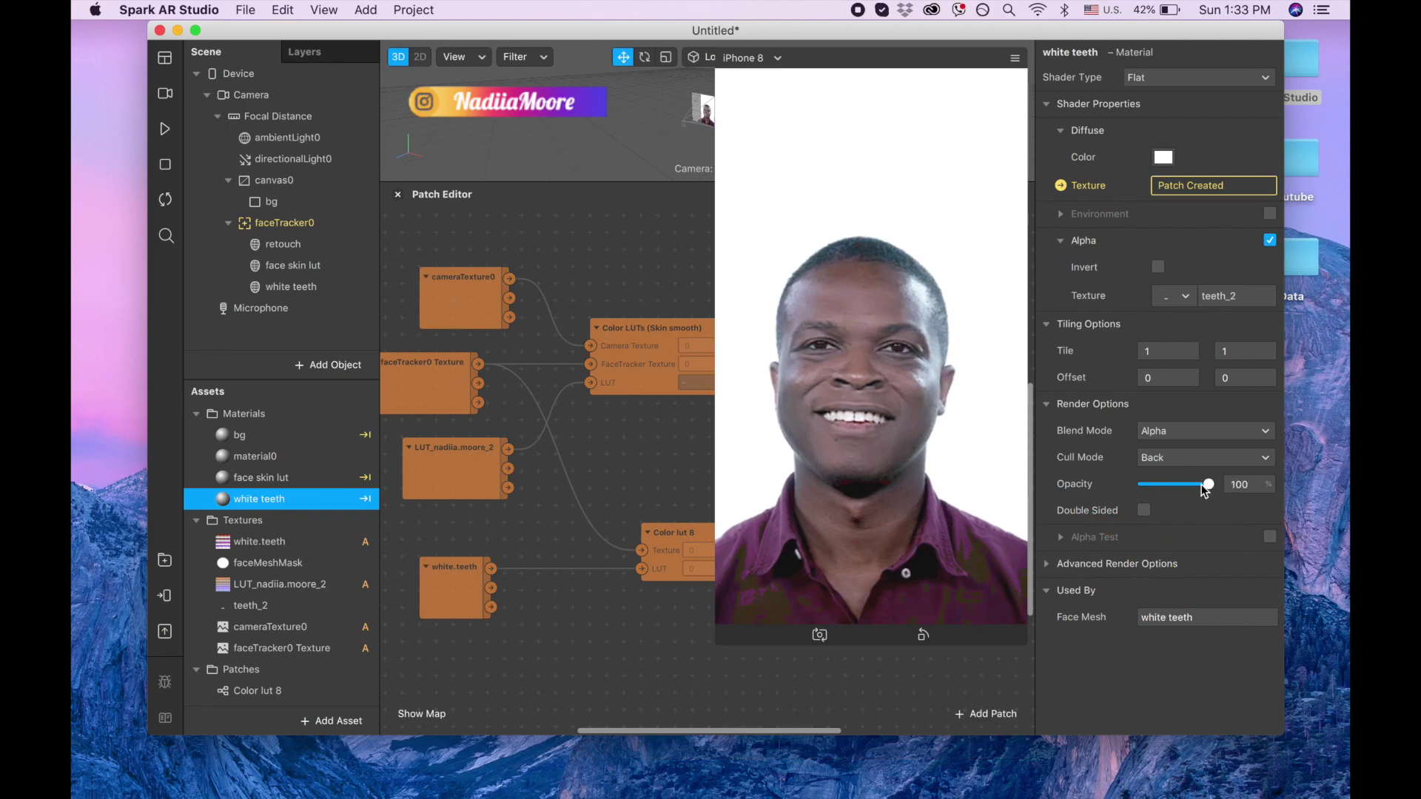
pyautogui.moveTo(1205, 491); pyautogui.dragTo(1177, 491)
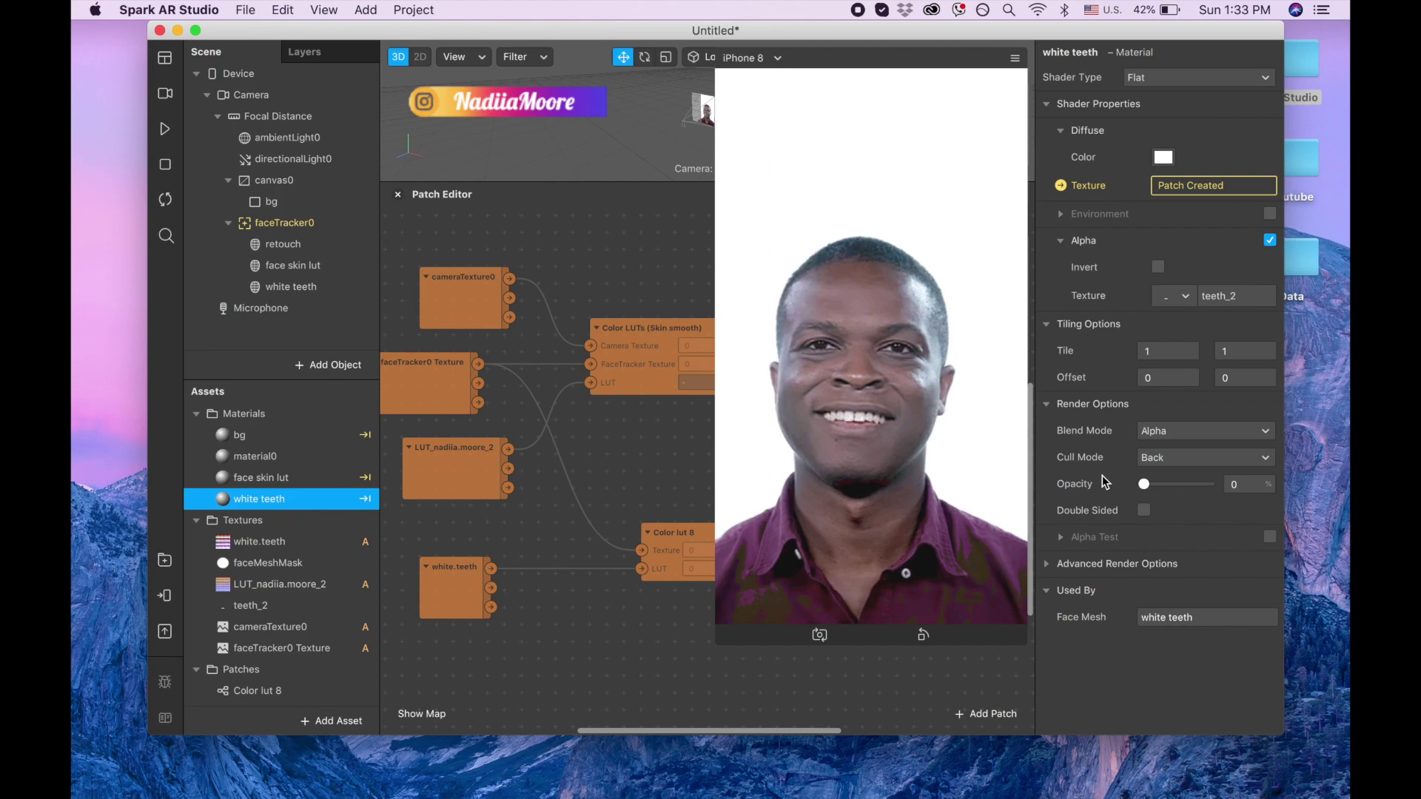
pyautogui.moveTo(1143, 485); pyautogui.dragTo(1221, 490)
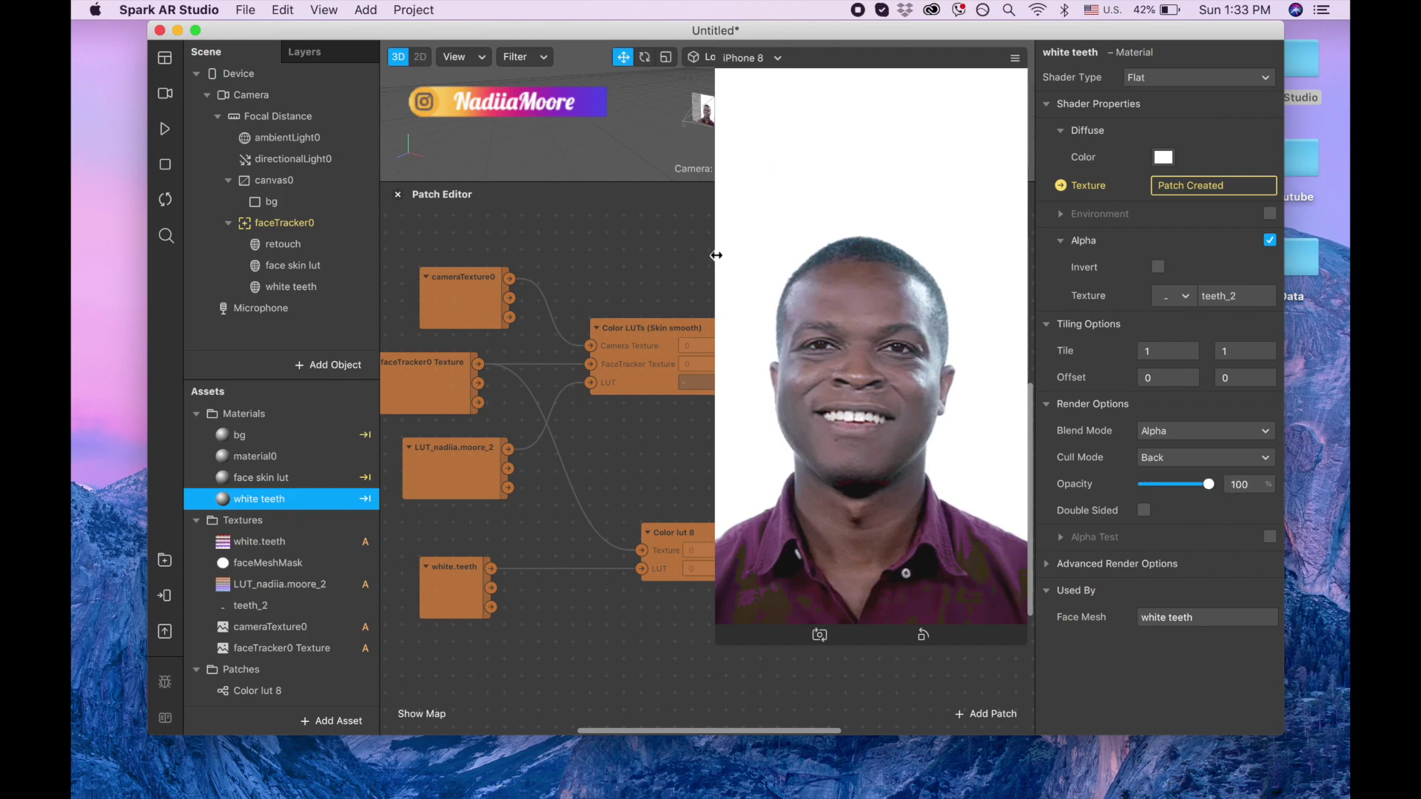
pyautogui.moveTo(715, 255); pyautogui.dragTo(847, 137)
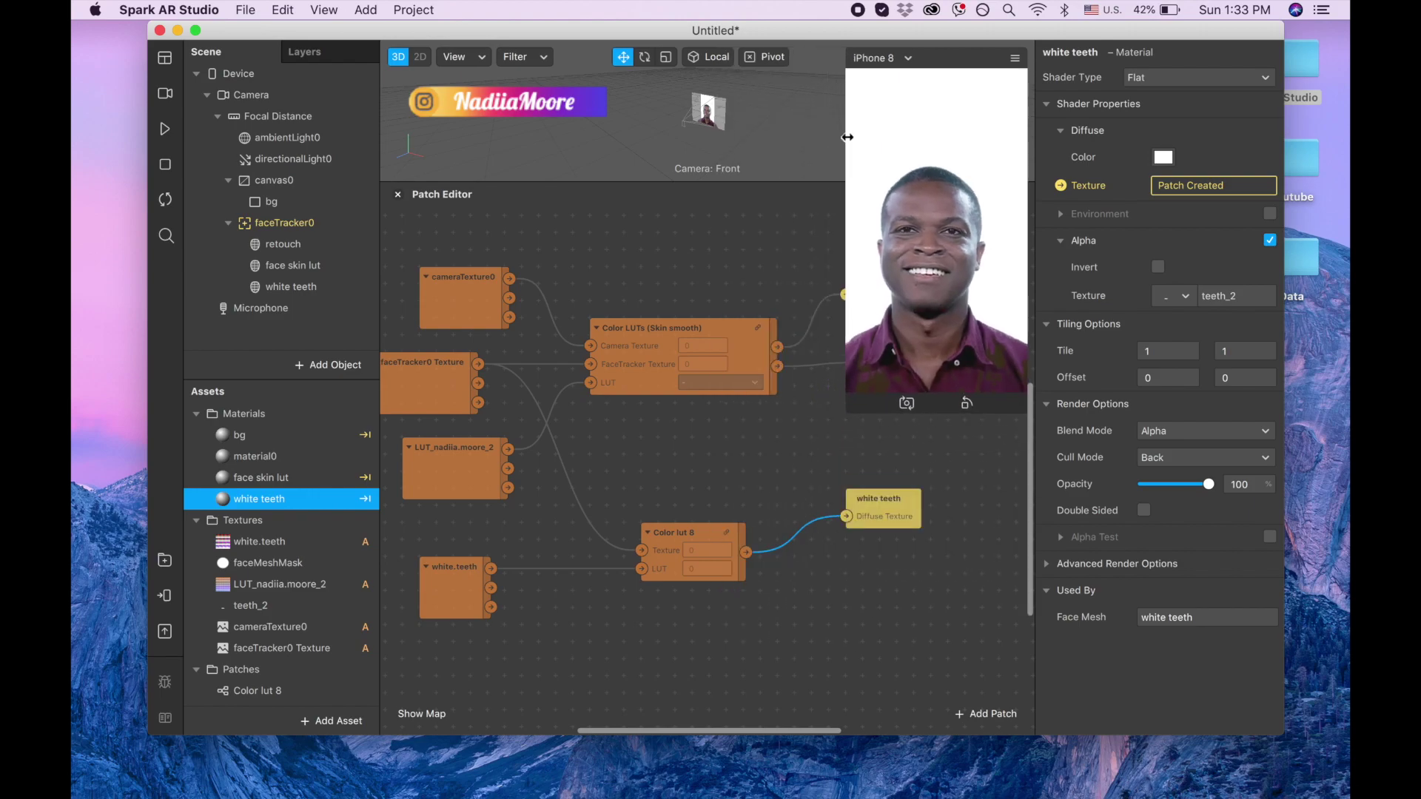